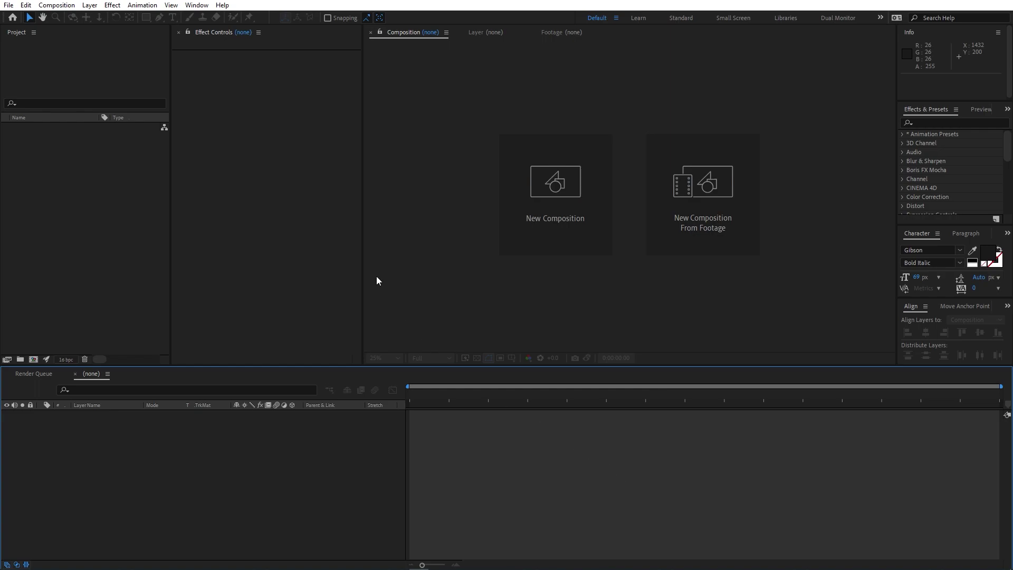
# Step: Create a composition named Main at 1920 x 1080 px, 30 frames per second and 30 seconds long
pyautogui.click(56, 5)
pyautogui.click(61, 15)
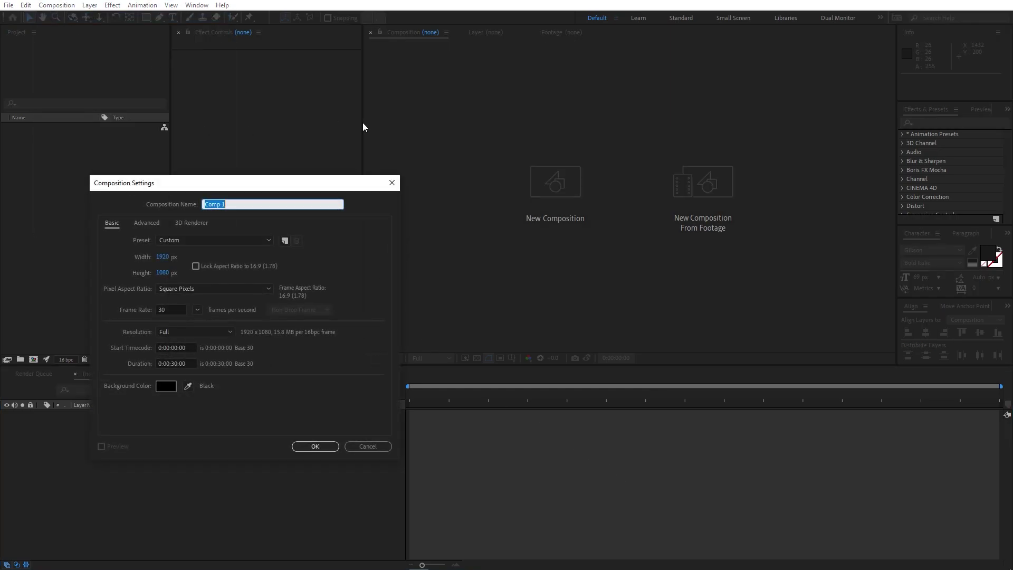
pyautogui.write('Main')
pyautogui.click(308, 446)
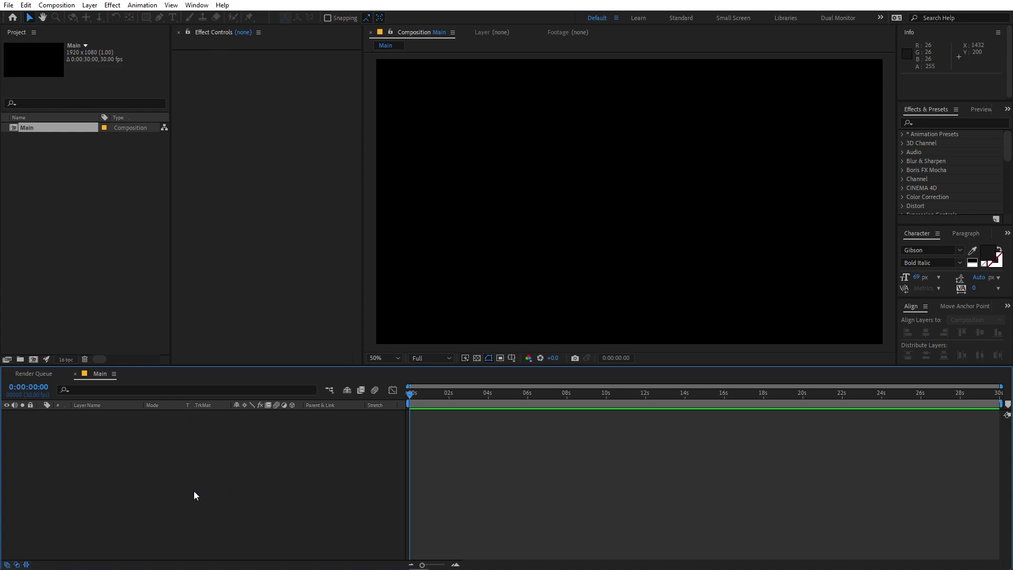
# Step: Add a 1920 x 1080 px solid layer in a very dark gray as the background of the Main composition
pyautogui.rightClick(196, 500)
pyautogui.moveTo(254, 378)
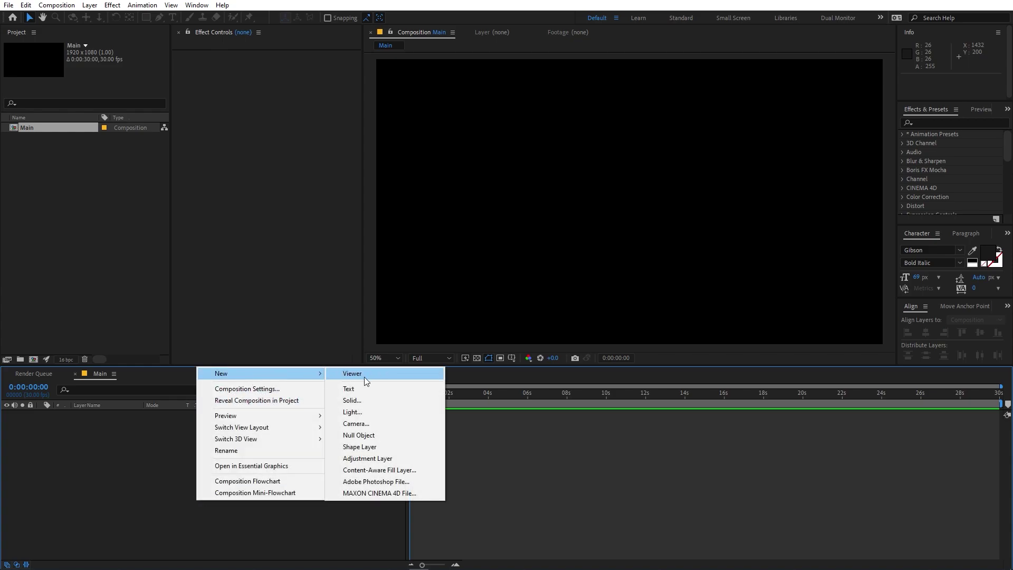
pyautogui.click(359, 402)
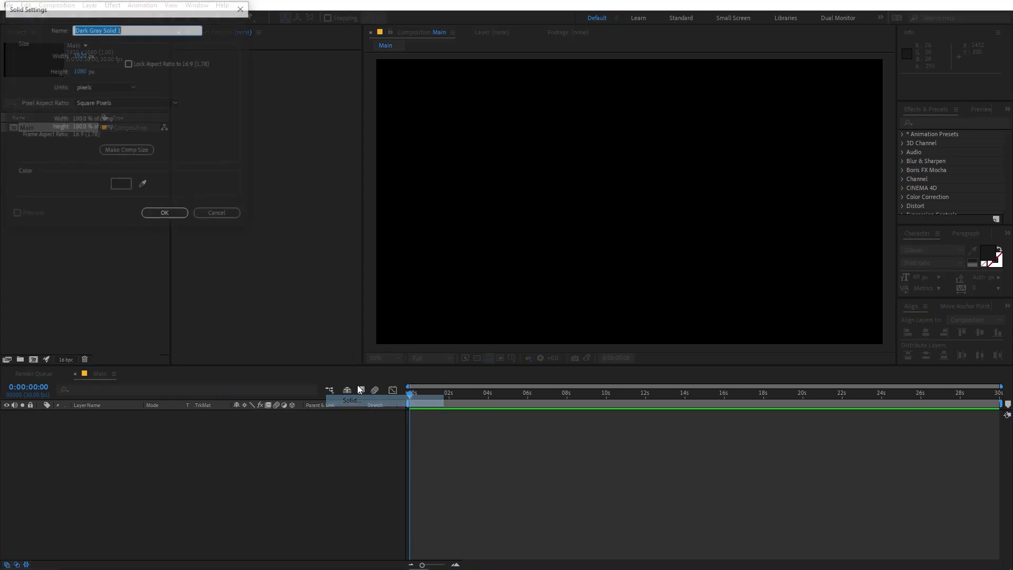
pyautogui.click(127, 186)
pyautogui.moveTo(136, 314); pyautogui.dragTo(85, 359)
pyautogui.click(348, 239)
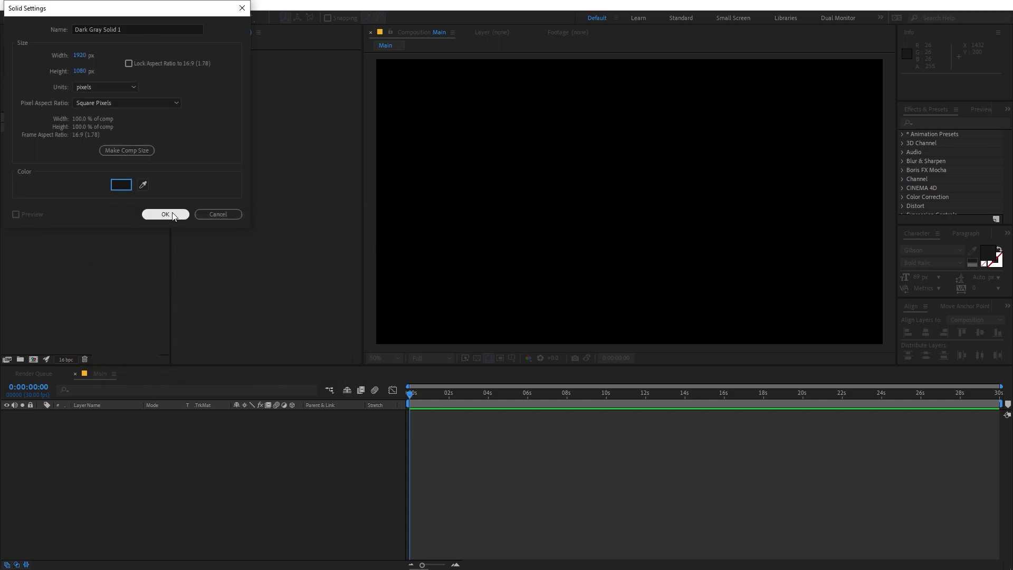
pyautogui.click(172, 212)
pyautogui.click(265, 474)
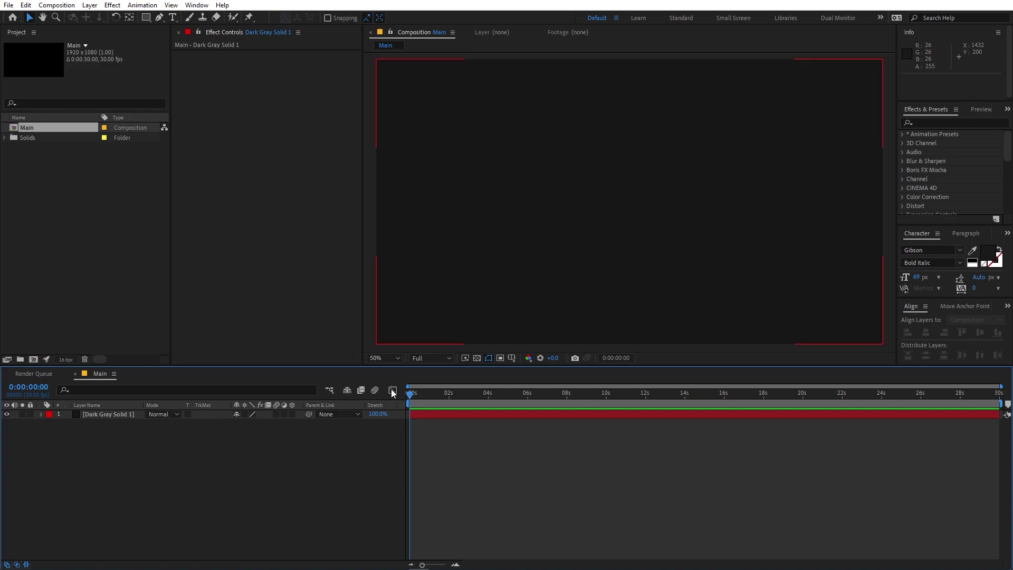
# Step: Add the text ANIMATION to the composition and set its fill colour to white (FFFFFF)
pyautogui.click(172, 18)
pyautogui.click(582, 183)
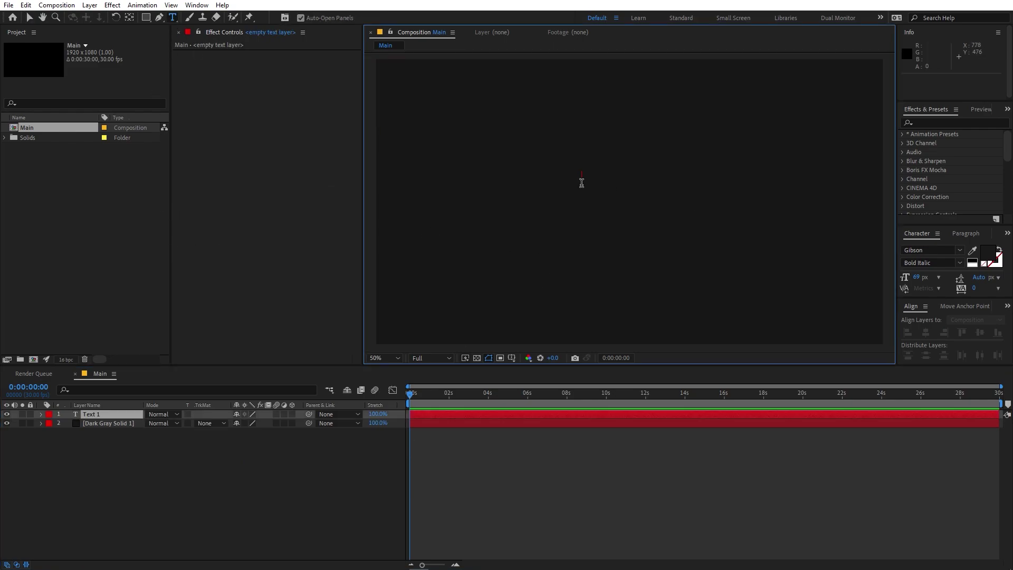
pyautogui.write('A')
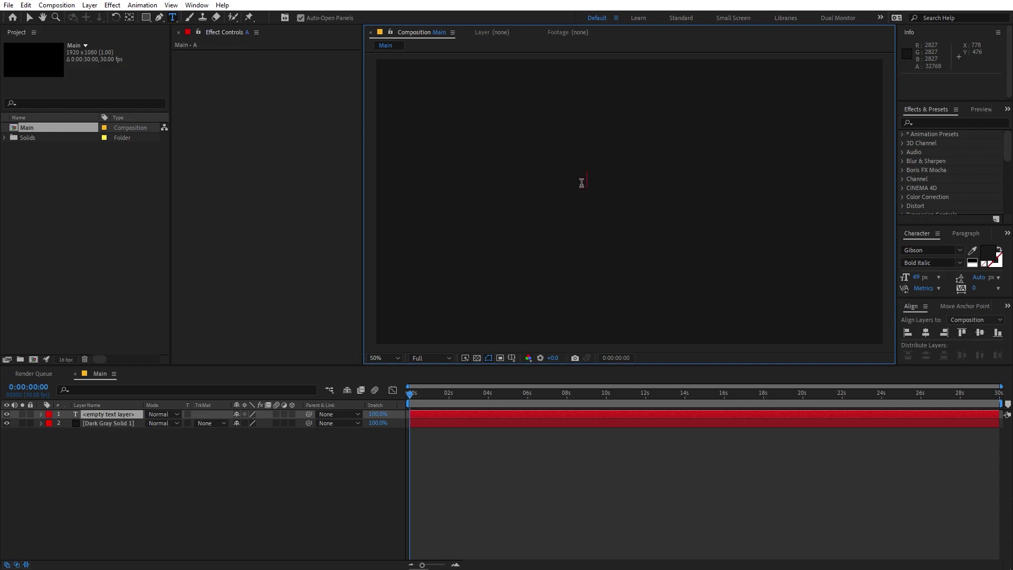
pyautogui.write('NIMATION')
pyautogui.hotkey('ctrl', 'a')
pyautogui.click(987, 254)
pyautogui.moveTo(186, 281); pyautogui.dragTo(100, 237)
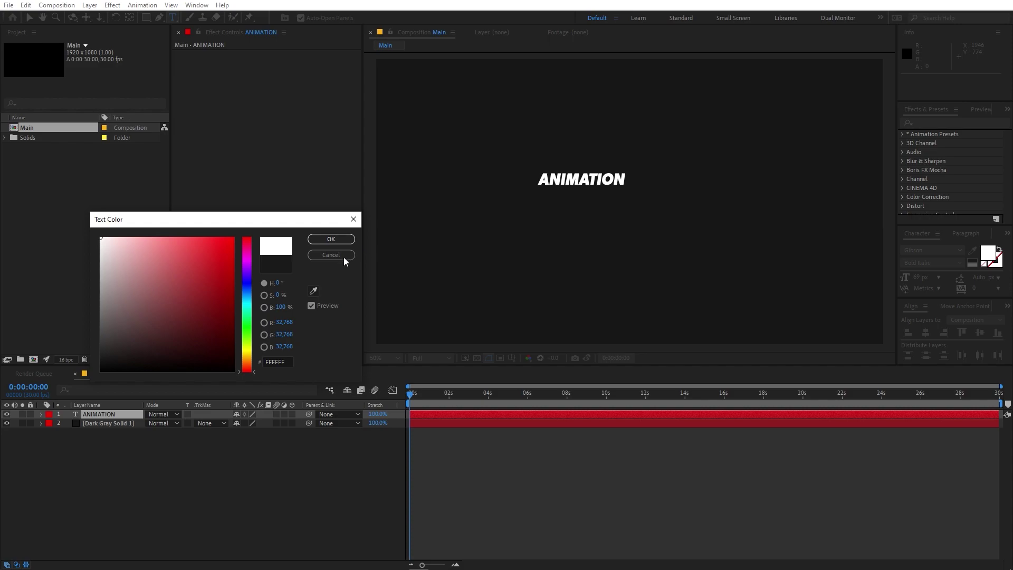
pyautogui.click(334, 241)
pyautogui.click(416, 479)
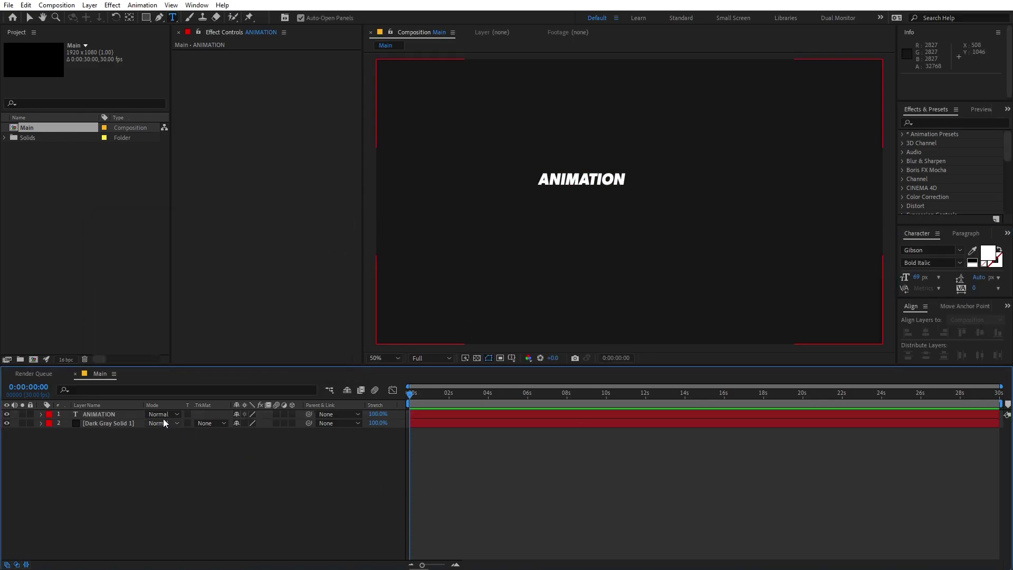
# Step: Align the ANIMATION text layer to the horizontal and vertical centre of the composition
pyautogui.click(103, 415)
pyautogui.click(926, 333)
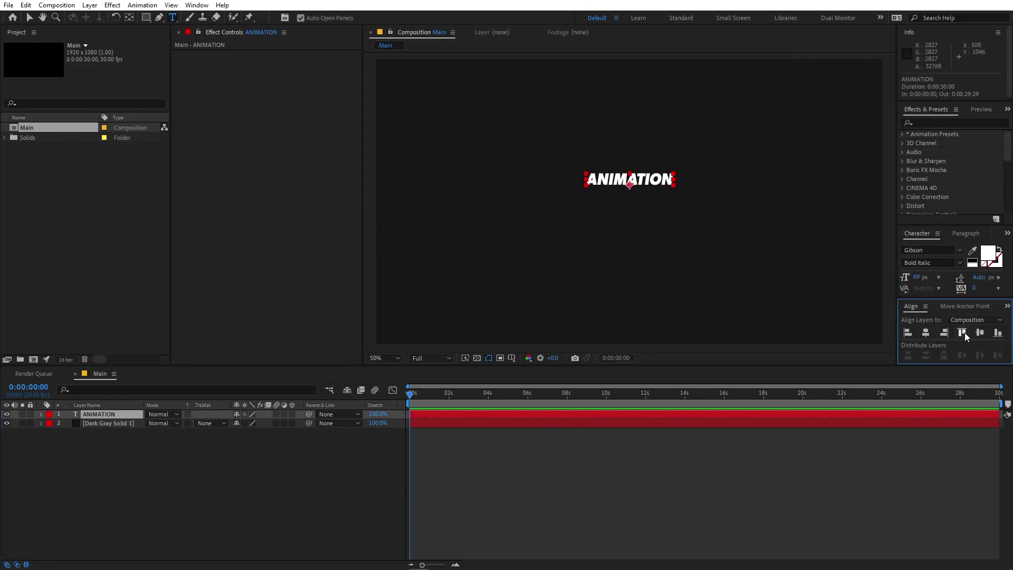
pyautogui.click(981, 332)
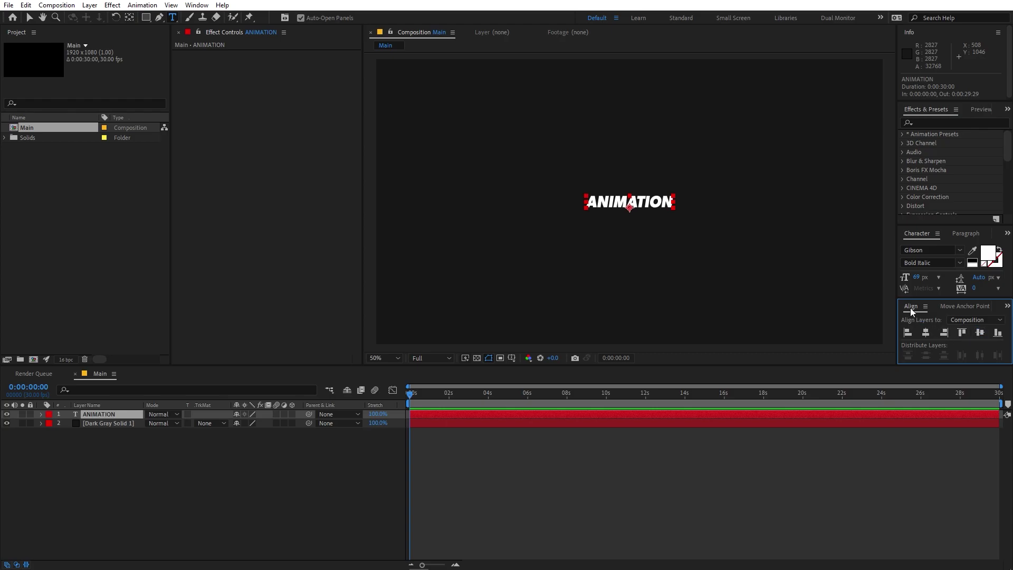
pyautogui.click(171, 5)
pyautogui.click(197, 5)
pyautogui.click(381, 3)
# Step: Centre the anchor point within the ANIMATION text layer and set the layer's scale to 200%
pyautogui.click(115, 414)
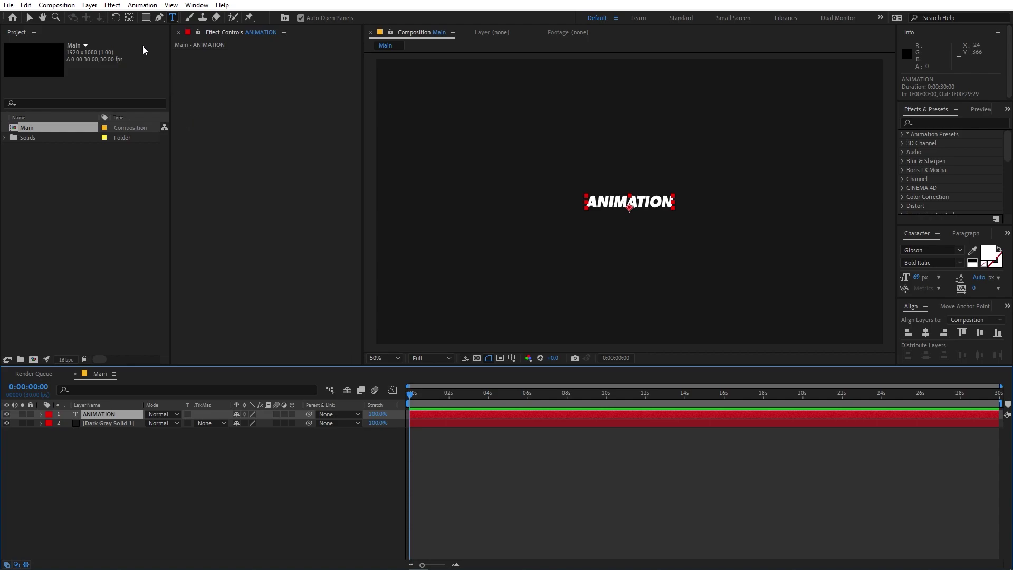
pyautogui.click(129, 17)
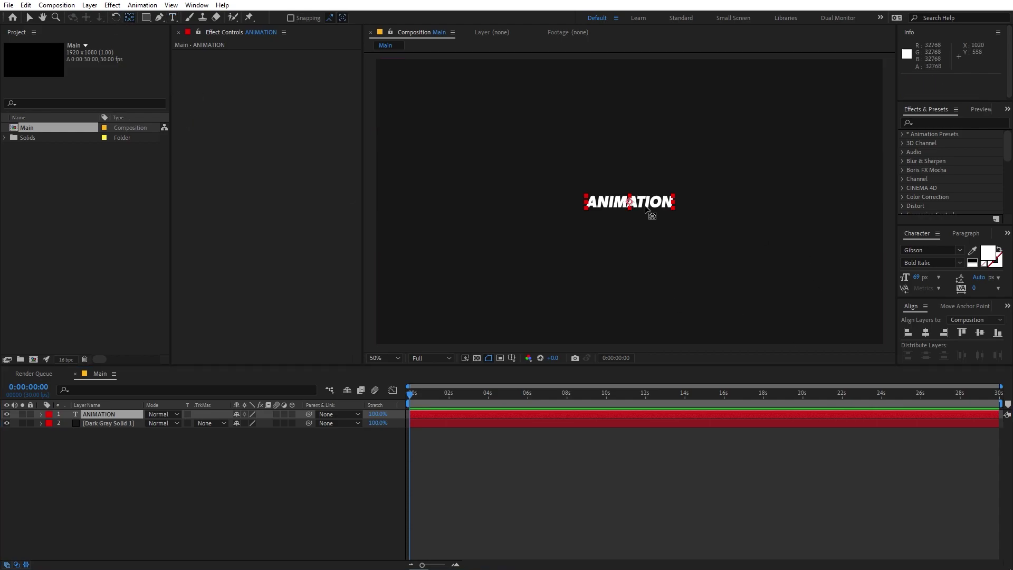
pyautogui.click(98, 416)
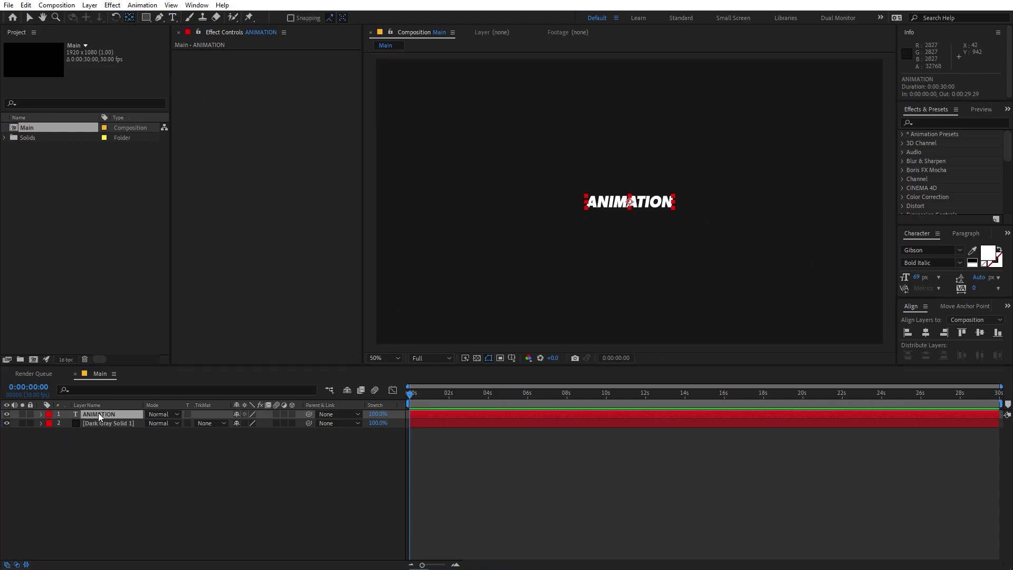
pyautogui.press('s')
pyautogui.moveTo(246, 425); pyautogui.dragTo(294, 423)
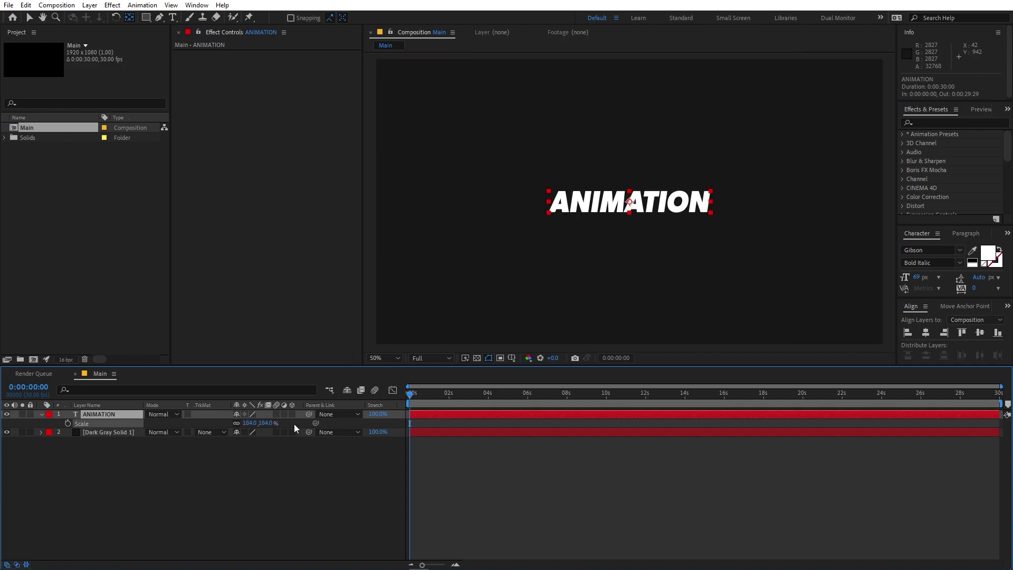
pyautogui.click(254, 422)
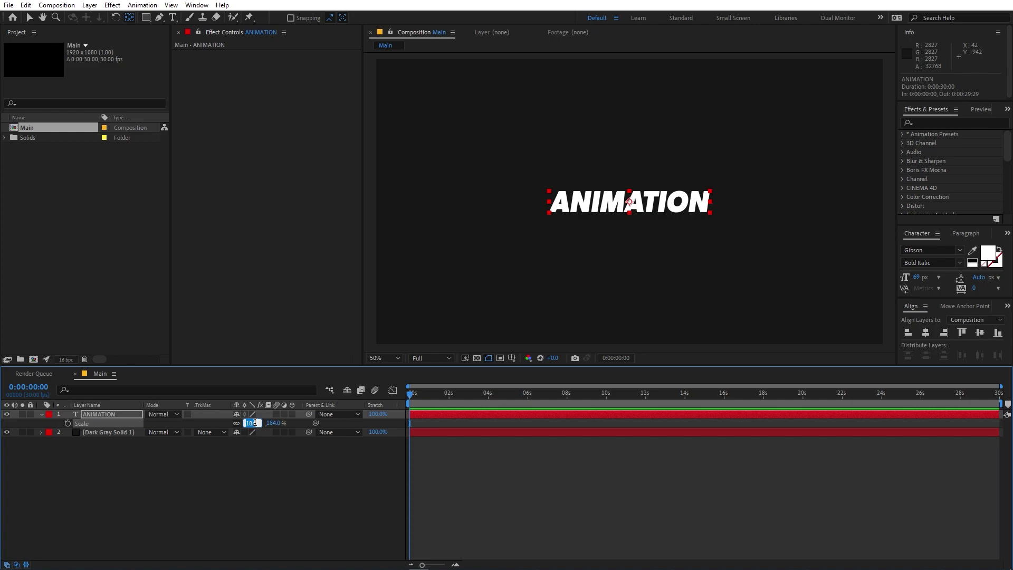
pyautogui.write('200')
pyautogui.press('Return')
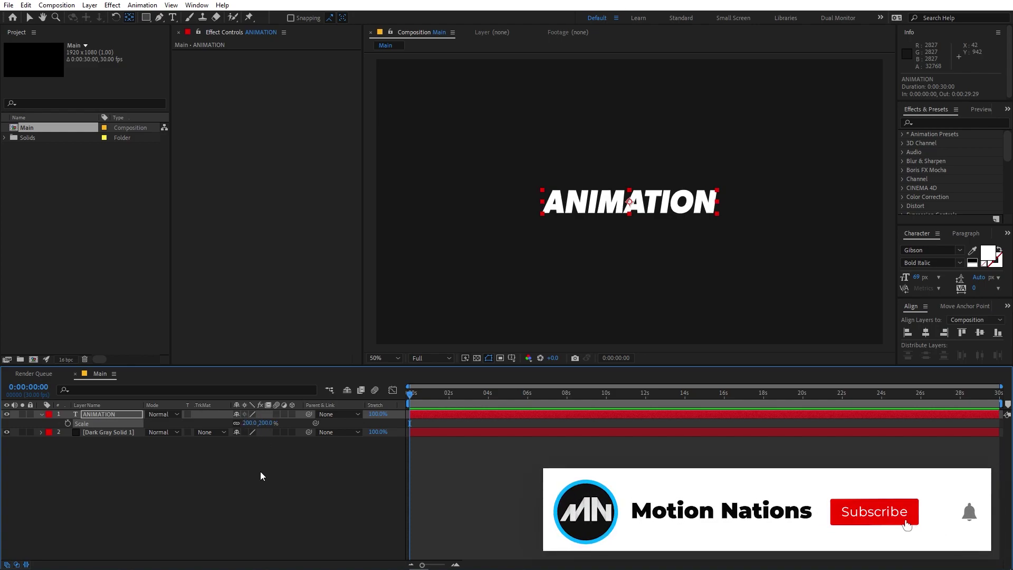
pyautogui.click(351, 447)
pyautogui.click(41, 414)
# Step: Duplicate the ANIMATION text layer and change the copy's text to TRENDY
pyautogui.click(100, 414)
pyautogui.click(100, 414)
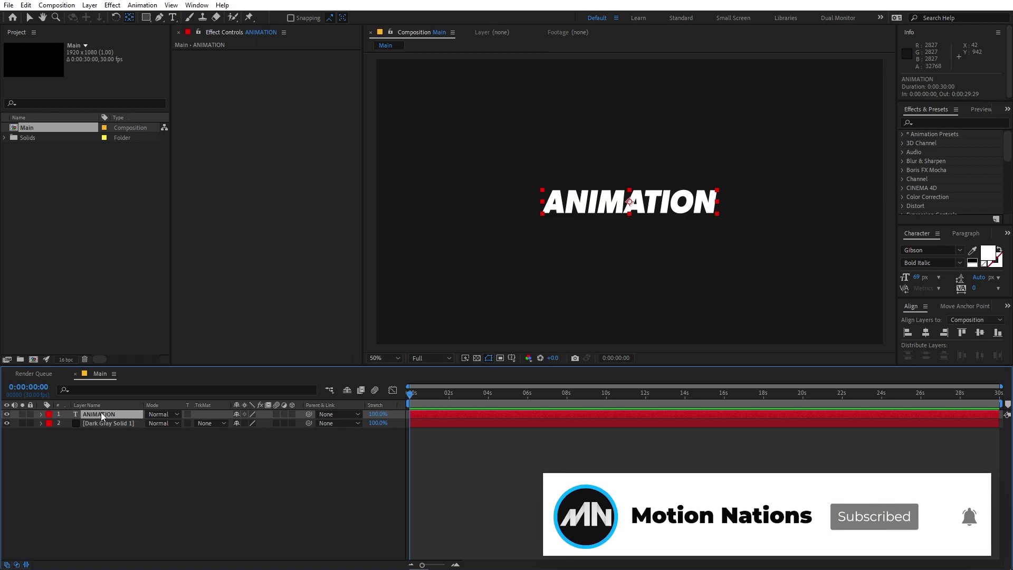
pyautogui.hotkey('ctrl', 'd')
pyautogui.doubleClick(100, 414)
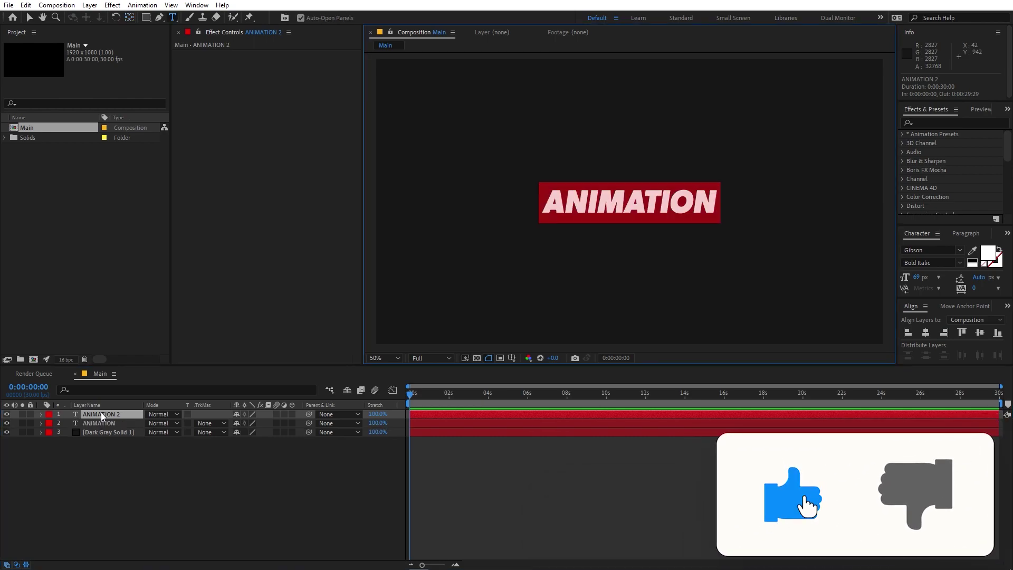
pyautogui.write('TRENDY')
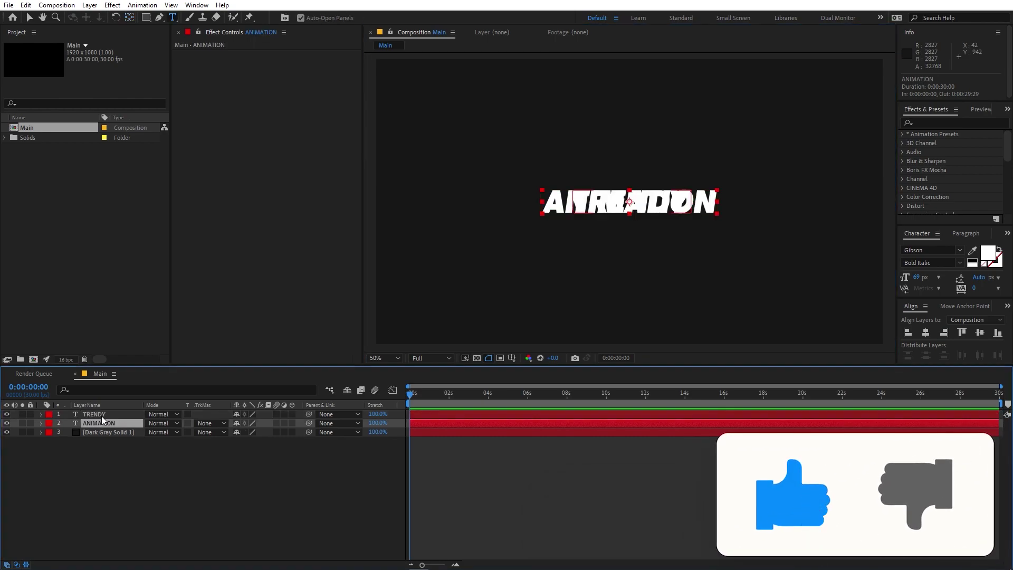
# Step: Duplicate the TRENDY text layer and change the copy's text to TITLE
pyautogui.hotkey('ctrl', 'd')
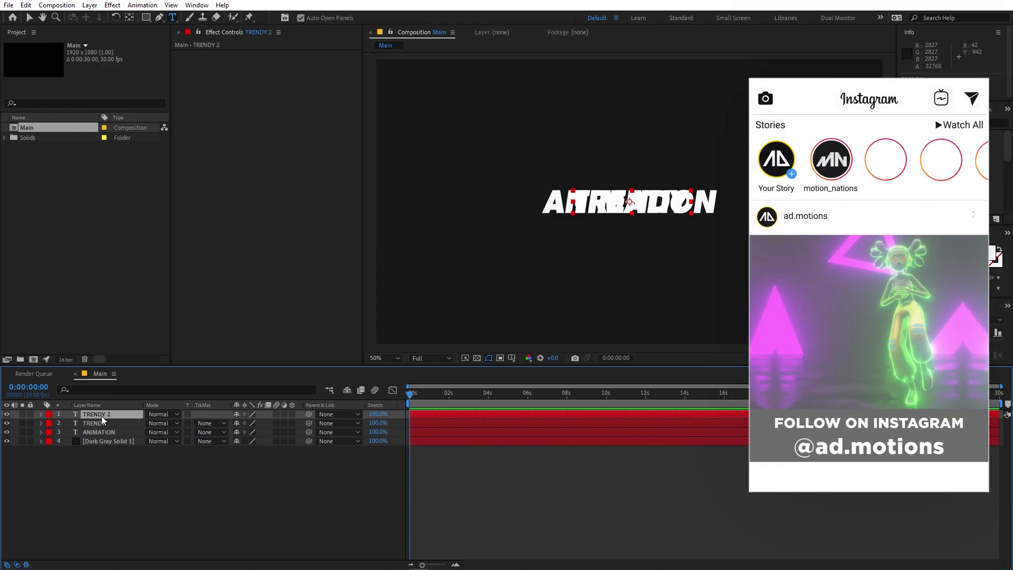
pyautogui.doubleClick(101, 416)
pyautogui.write('TITLE')
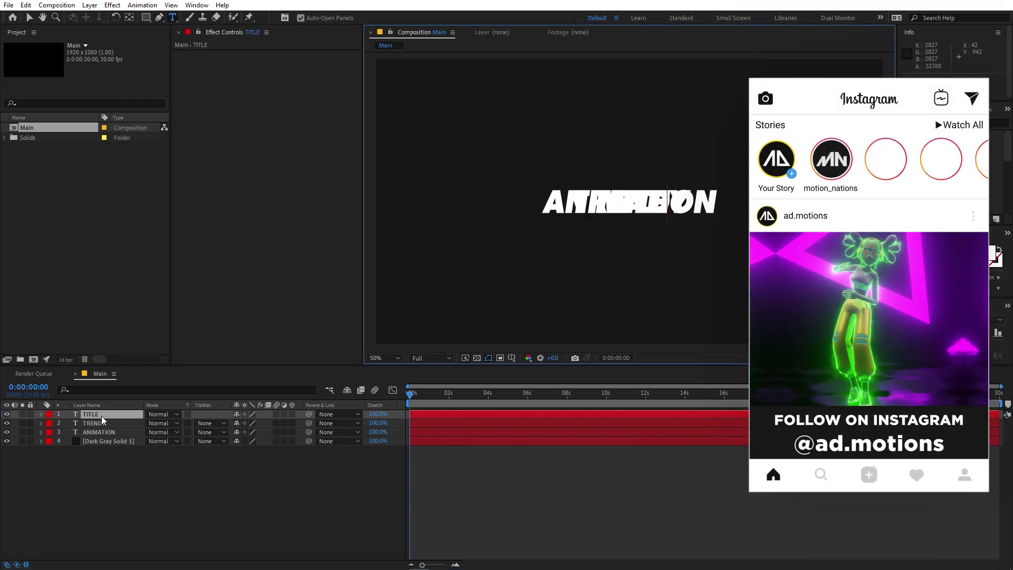
pyautogui.press('Return')
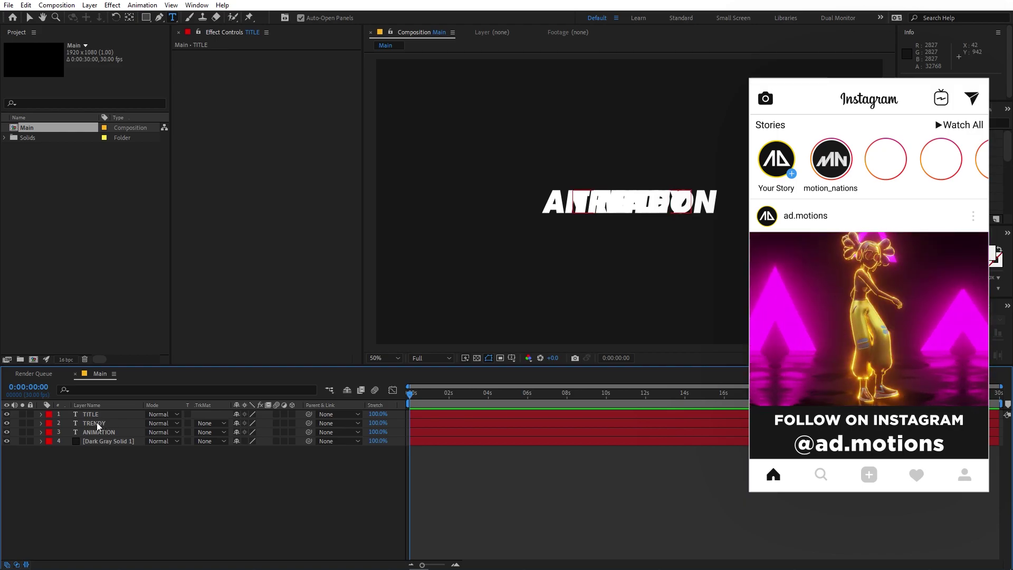
# Step: Move the TRENDY layer straight up to position 960, 420, above the TITLE text
pyautogui.click(99, 423)
pyautogui.hotkey('shift', 'Up')
pyautogui.hotkey('shift', 'Up')
pyautogui.hotkey('shift', 'Up')
pyautogui.hotkey('shift', 'Up')
pyautogui.hotkey('shift', 'Up')
pyautogui.hotkey('shift', 'Up')
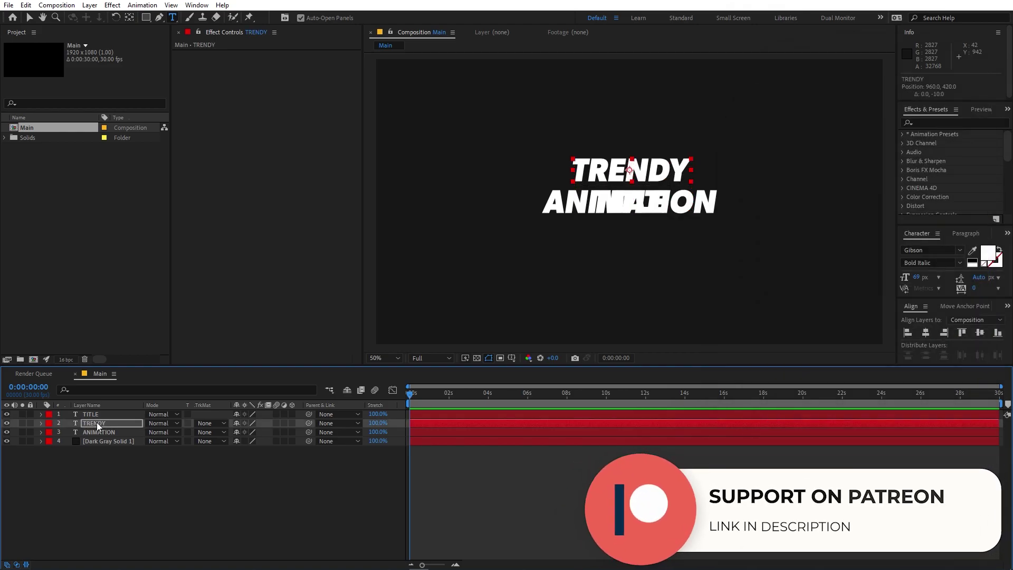
# Step: Move the ANIMATION layer straight down to position 960, 660, below the TITLE text
pyautogui.click(107, 433)
pyautogui.hotkey('shift', 'Down')
pyautogui.hotkey('shift', 'Down')
pyautogui.hotkey('shift', 'Down')
pyautogui.hotkey('shift', 'Down')
pyautogui.hotkey('shift', 'Down')
pyautogui.hotkey('shift', 'Down')
pyautogui.hotkey('shift', 'Down')
pyautogui.hotkey('shift', 'Down')
pyautogui.hotkey('shift', 'Down')
pyautogui.hotkey('shift', 'Down')
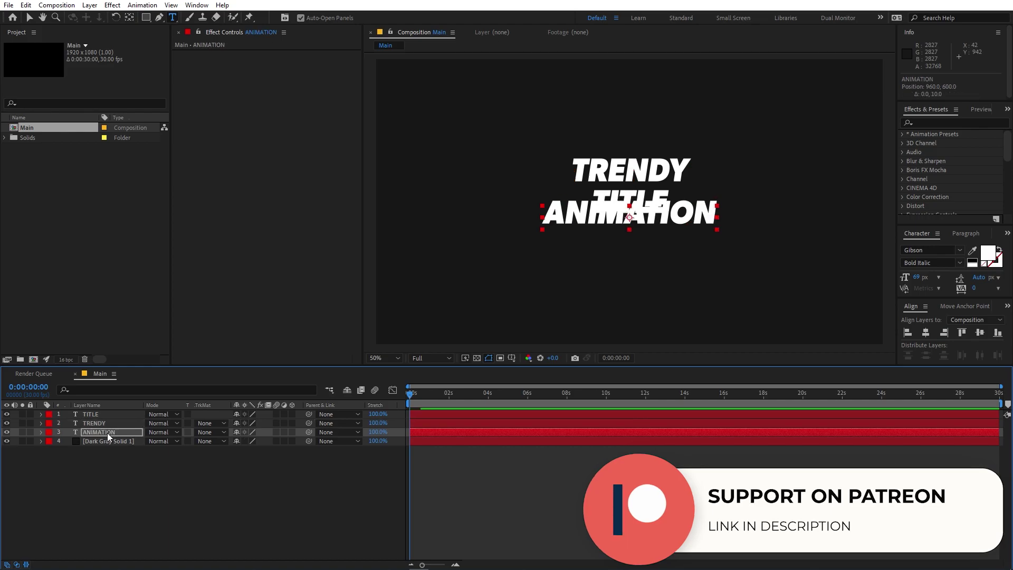
pyautogui.hotkey('shift', 'Down')
pyautogui.hotkey('shift', 'Down')
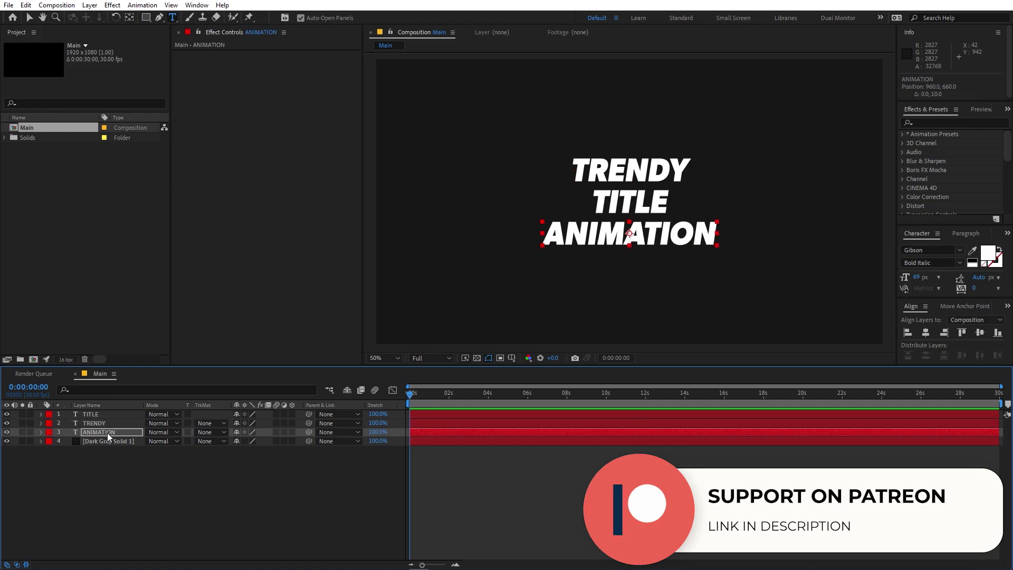
pyautogui.click(136, 478)
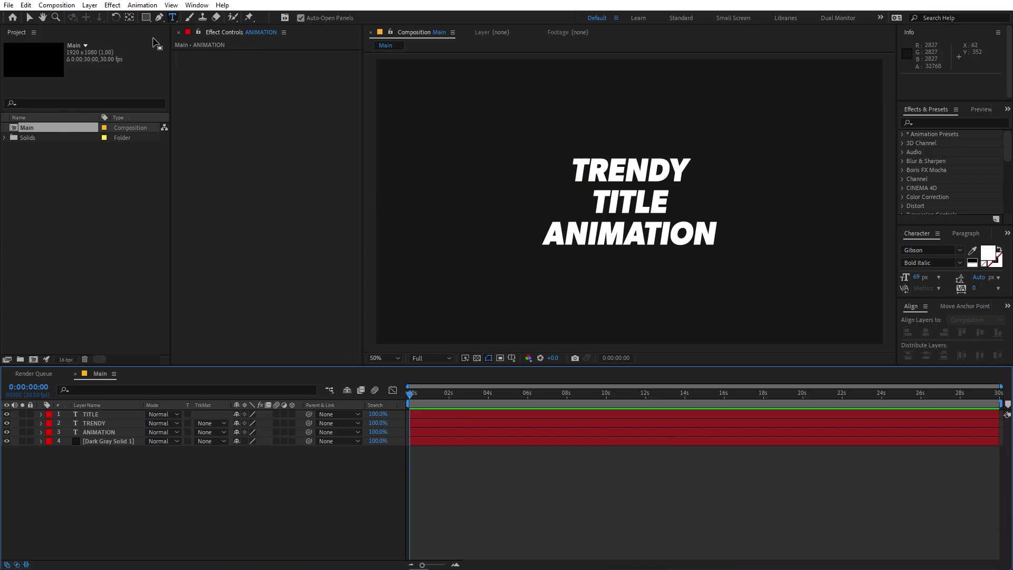
# Step: Create a cyan rectangle shape layer that fills the whole composition
pyautogui.click(145, 17)
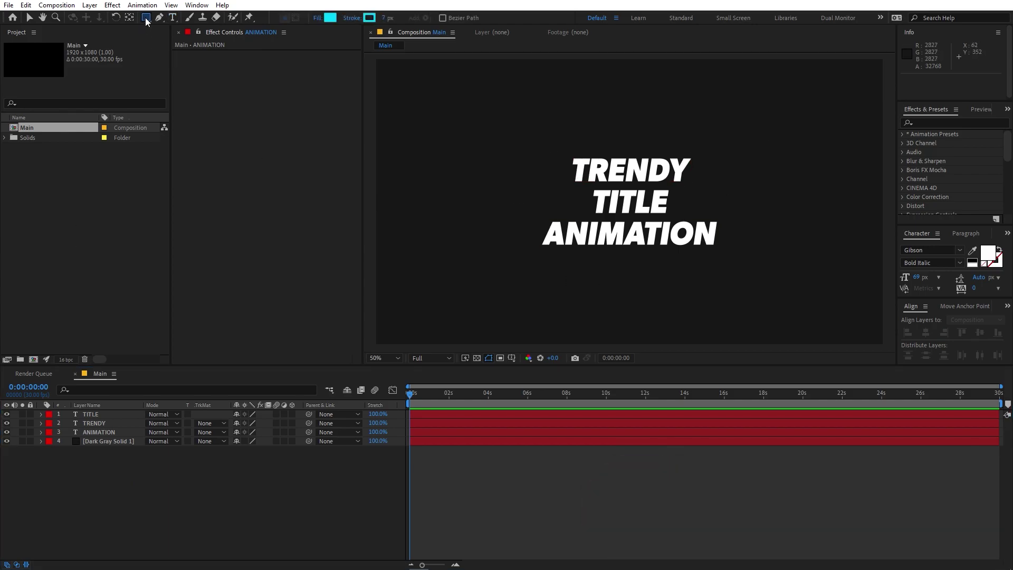
pyautogui.doubleClick(147, 18)
pyautogui.press('v')
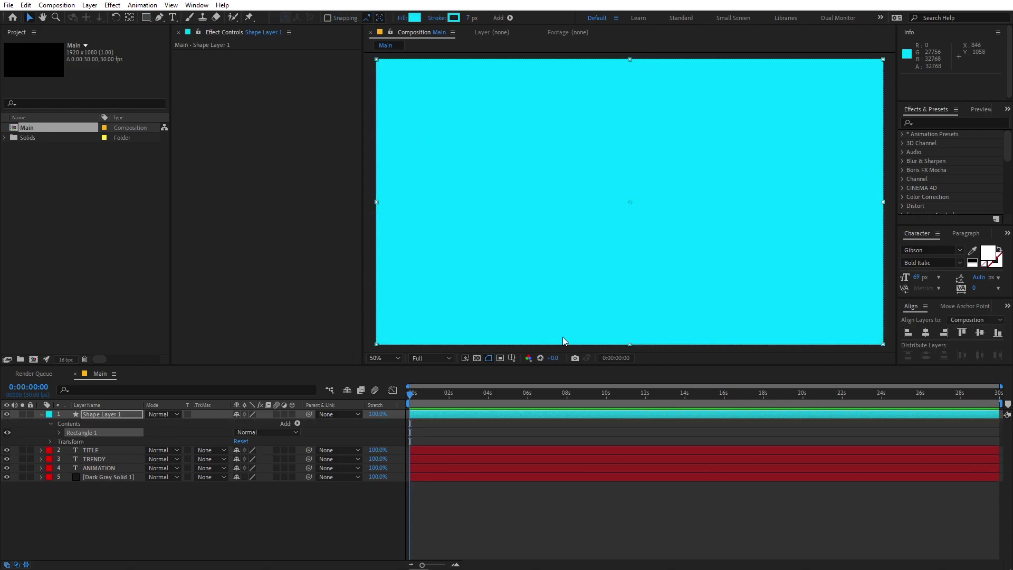
# Step: Resize the rectangle path to about 768 x 466 px without constrained proportions and place its layer beneath the three text layers
pyautogui.click(59, 432)
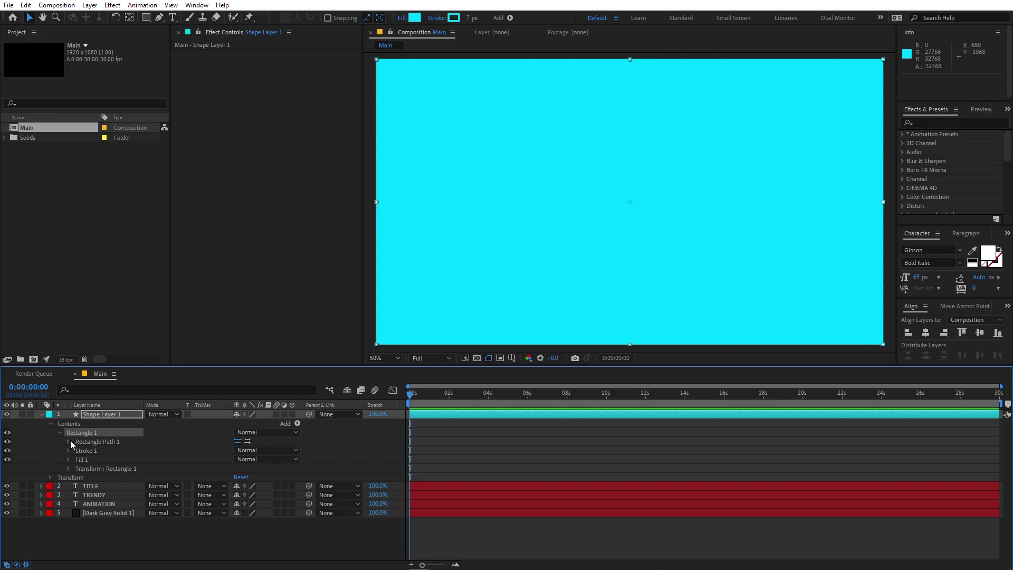
pyautogui.click(68, 441)
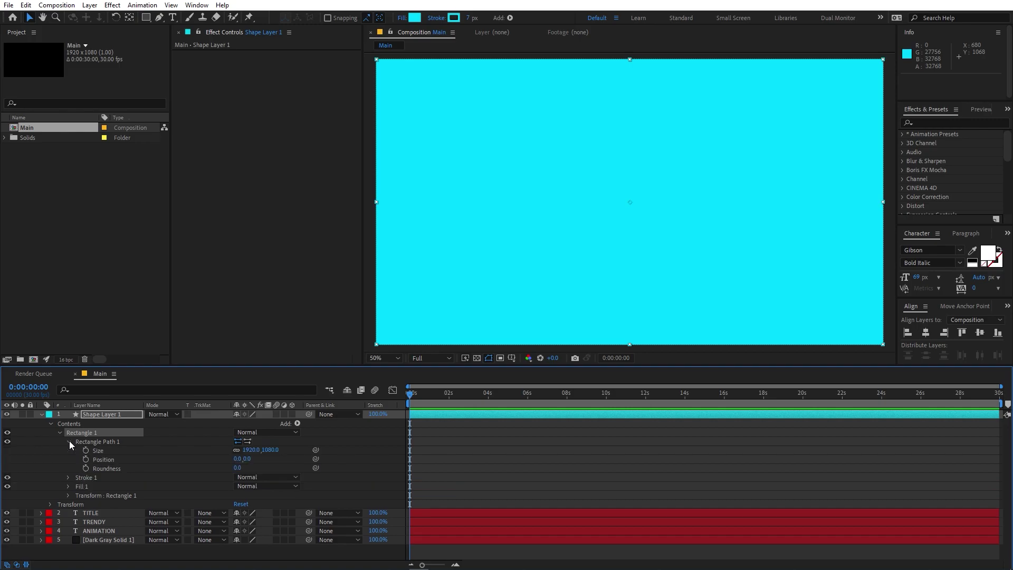
pyautogui.click(236, 450)
pyautogui.moveTo(250, 449); pyautogui.dragTo(0, 464)
pyautogui.moveTo(116, 414); pyautogui.dragTo(114, 535)
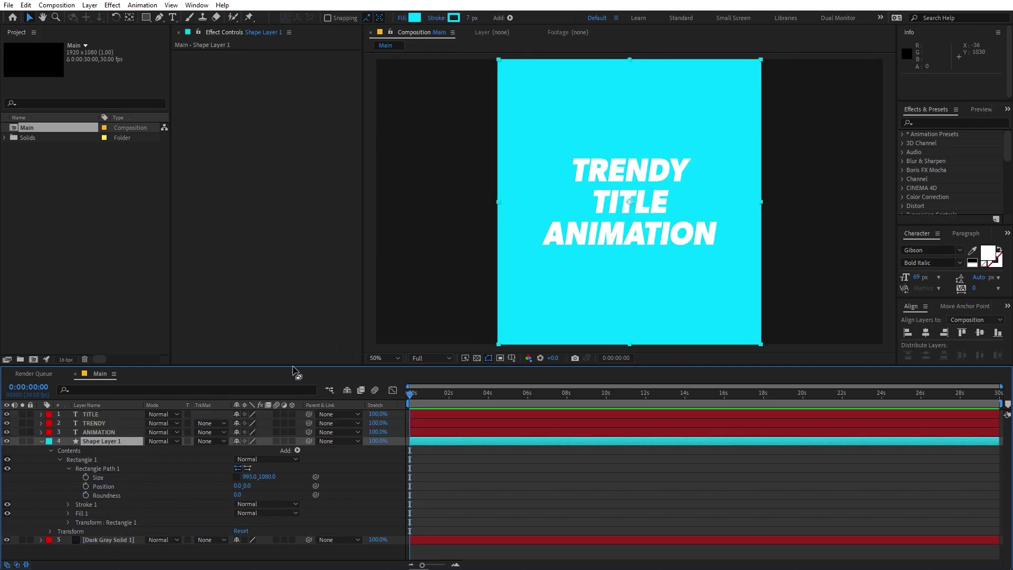
pyautogui.moveTo(250, 476); pyautogui.dragTo(141, 485)
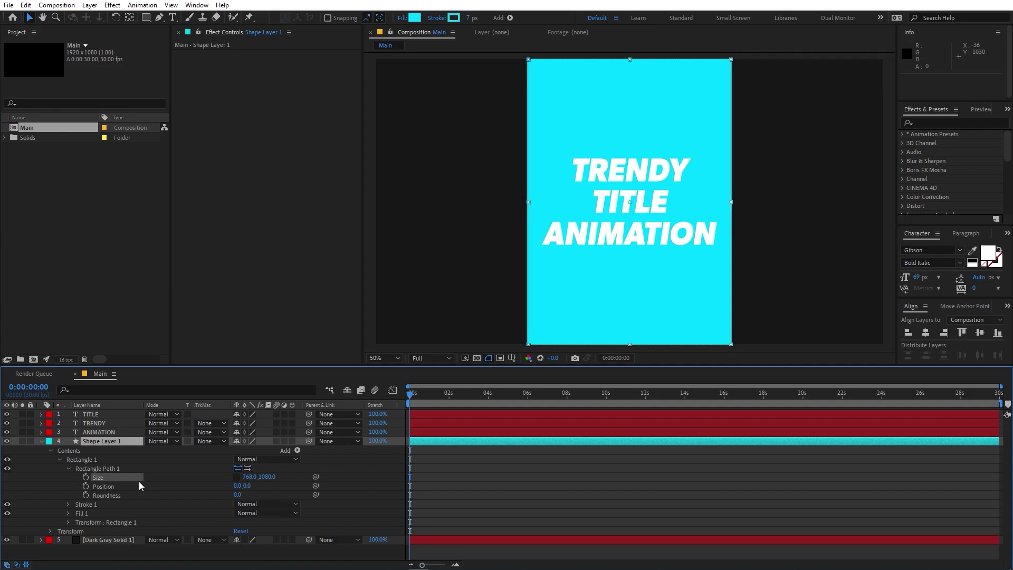
pyautogui.moveTo(267, 476); pyautogui.dragTo(222, 488)
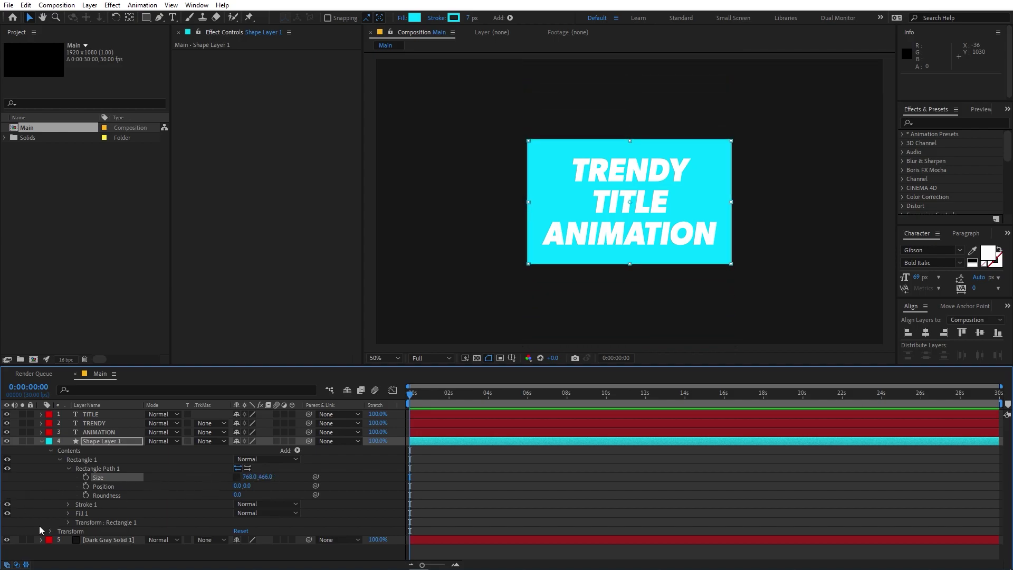
# Step: Skew the cyan rectangle by 7.2 in its own rectangle transform
pyautogui.click(66, 522)
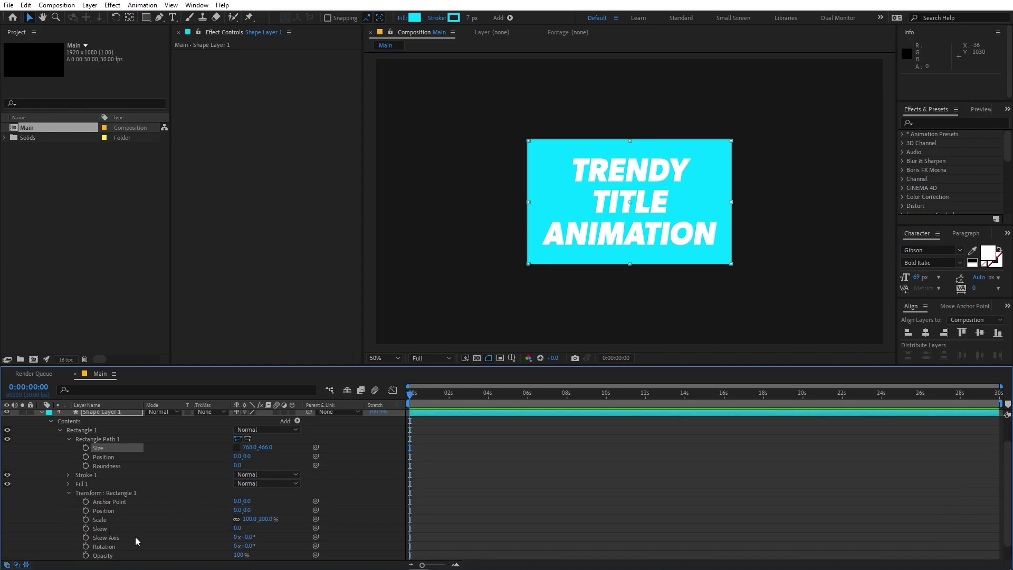
pyautogui.click(237, 528)
pyautogui.press('Return')
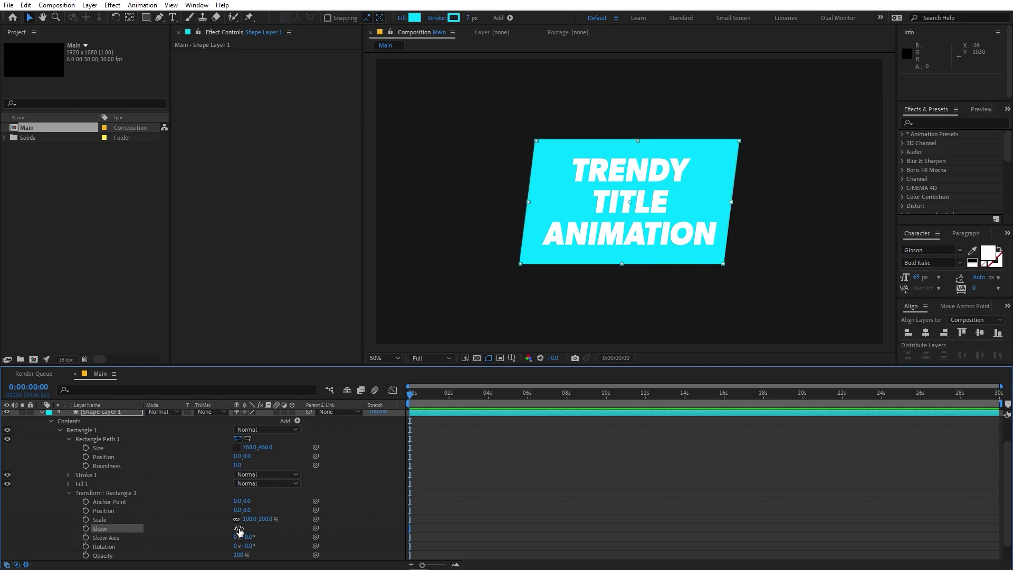
# Step: Resize the cyan rectangle path to 654 x 112 px so it forms a bar behind the TITLE line
pyautogui.scroll(2, 196, 496)
pyautogui.moveTo(249, 476); pyautogui.dragTo(209, 494)
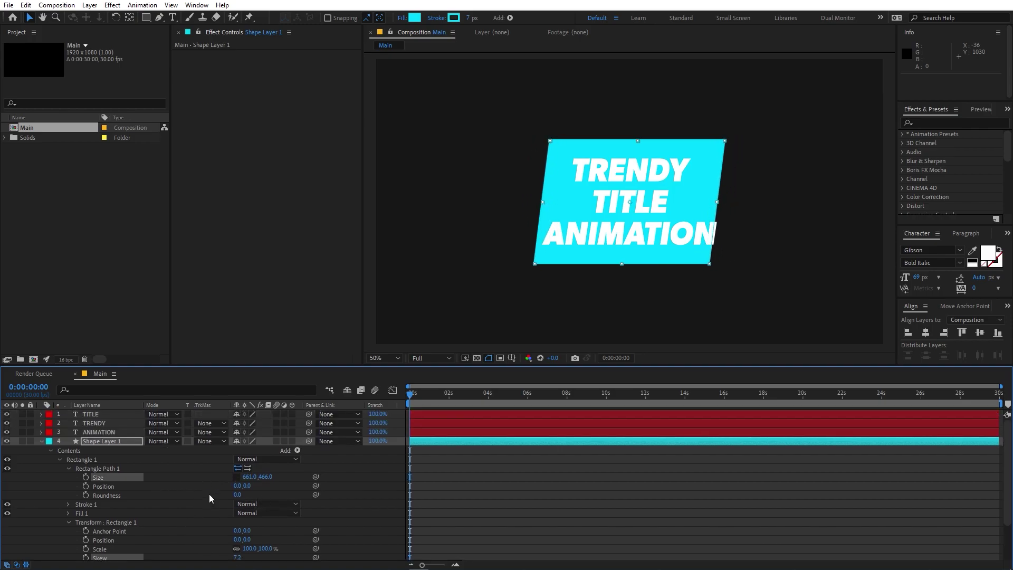
pyautogui.moveTo(266, 477); pyautogui.dragTo(106, 498)
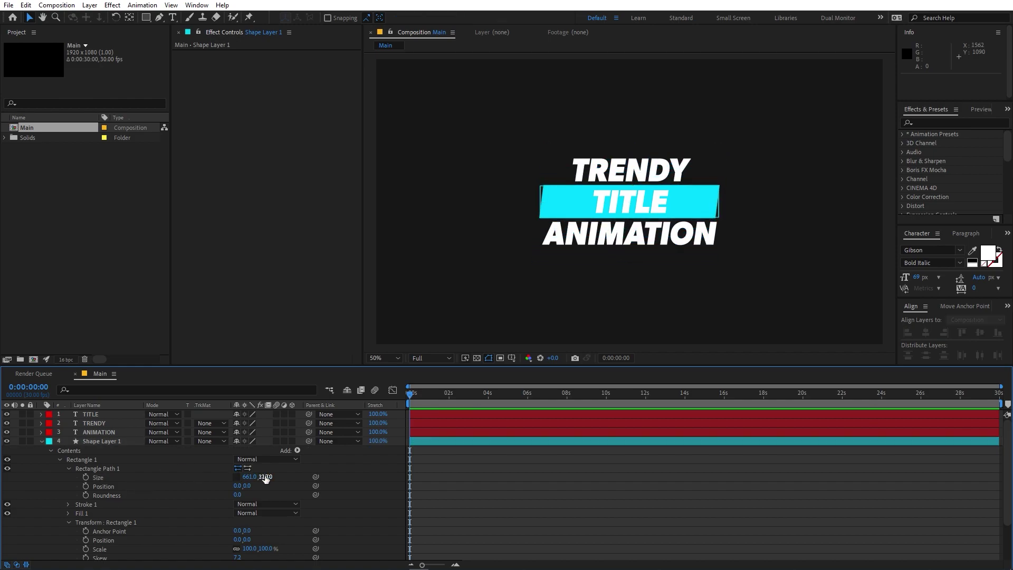
pyautogui.moveTo(266, 476); pyautogui.dragTo(248, 477)
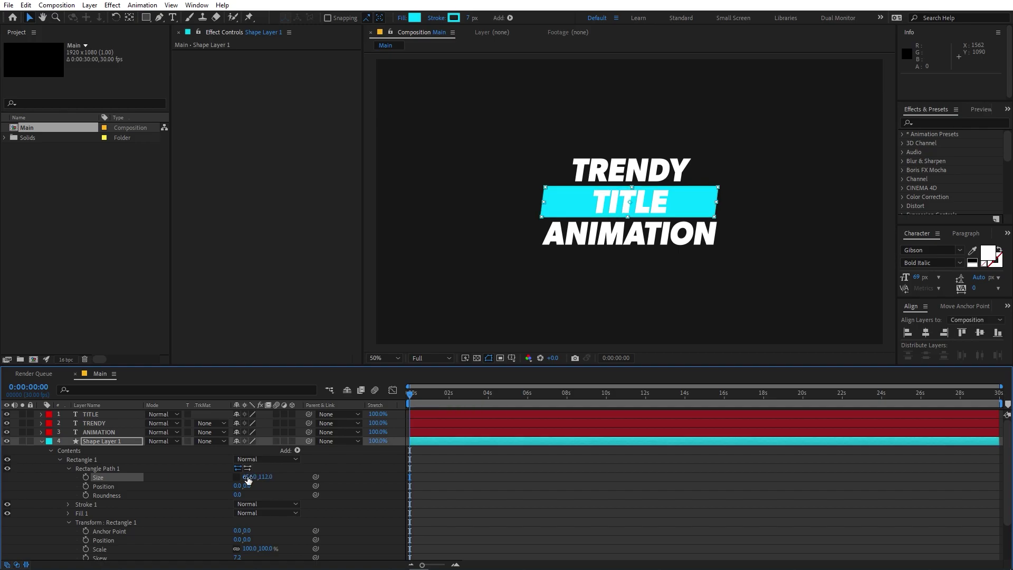
pyautogui.click(727, 451)
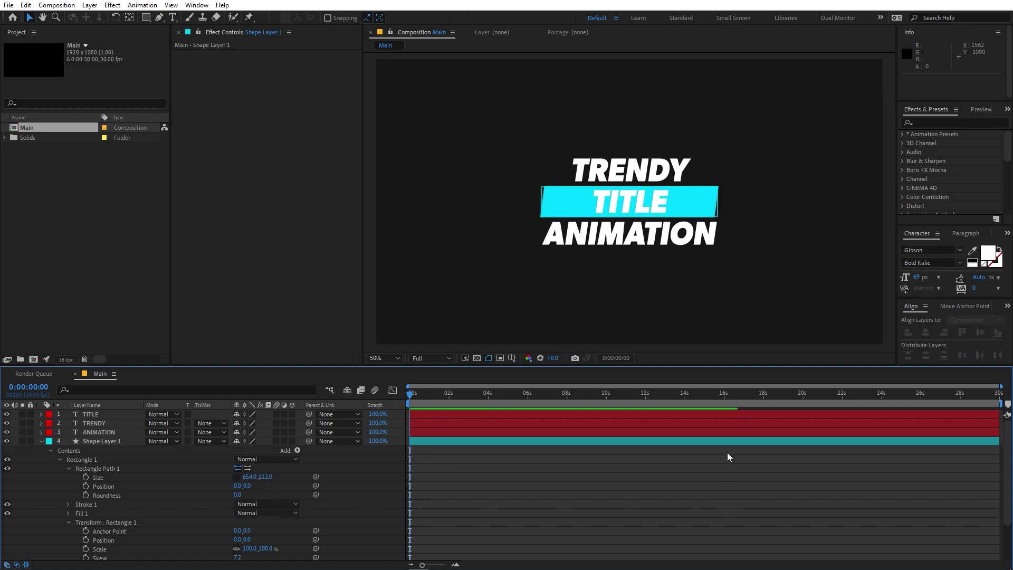
# Step: Recolor the TITLE text with the dark gray sampled from the composition background
pyautogui.doubleClick(629, 200)
pyautogui.click(972, 250)
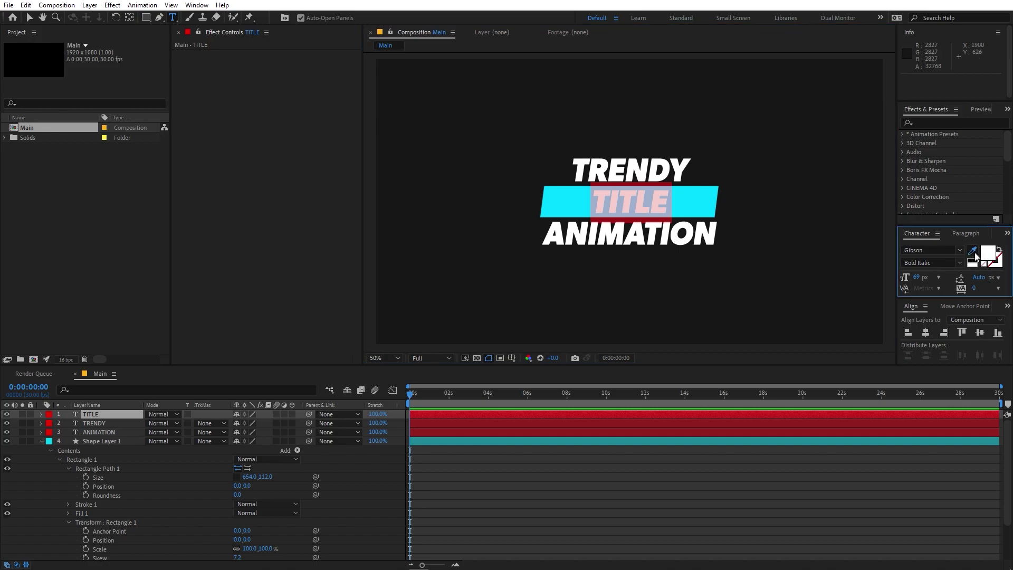
pyautogui.click(794, 210)
pyautogui.click(629, 484)
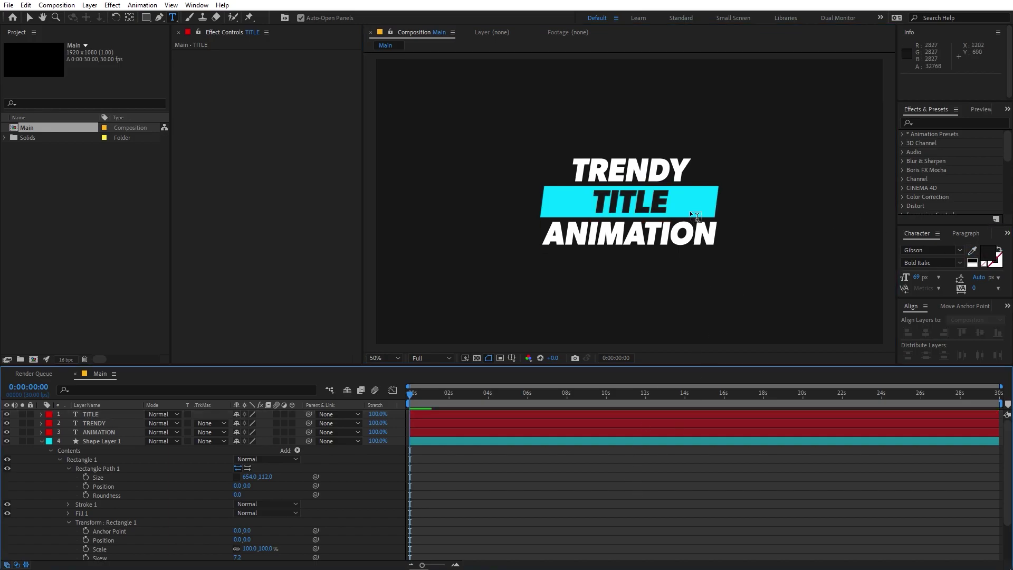
# Step: Collapse the cyan bar's shape layer and duplicate it
pyautogui.click(100, 440)
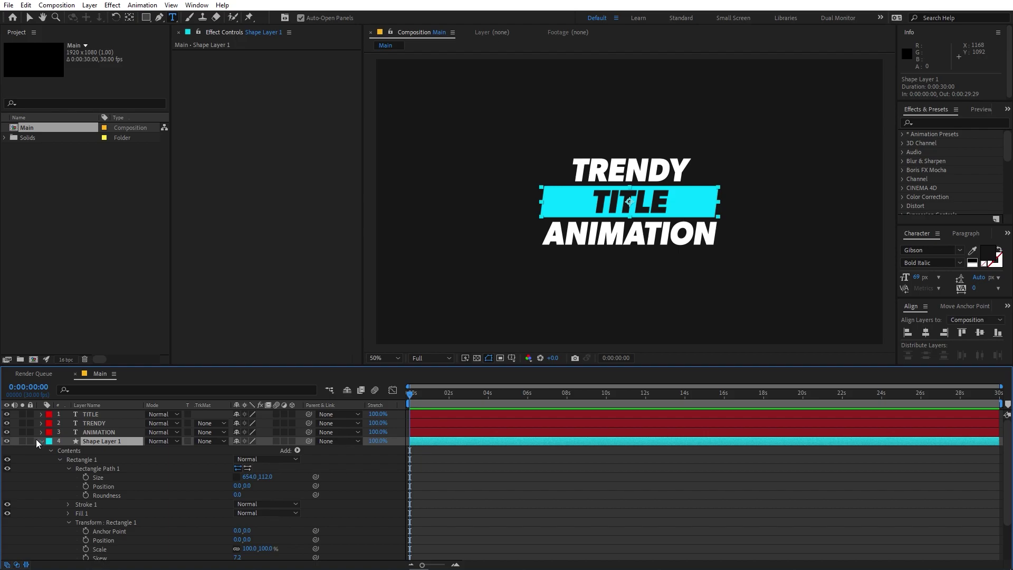
pyautogui.click(42, 442)
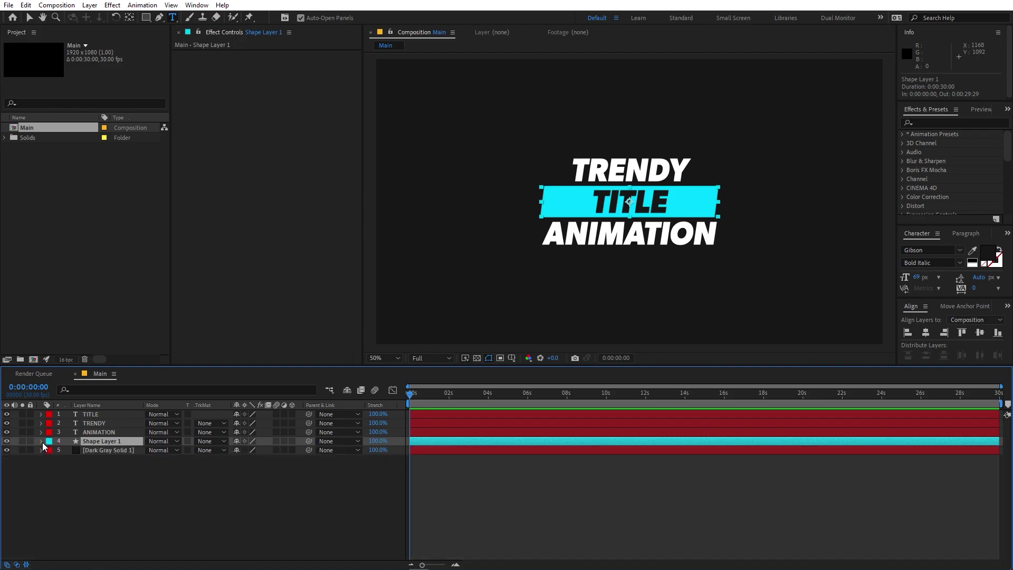
pyautogui.hotkey('ctrl', 'd')
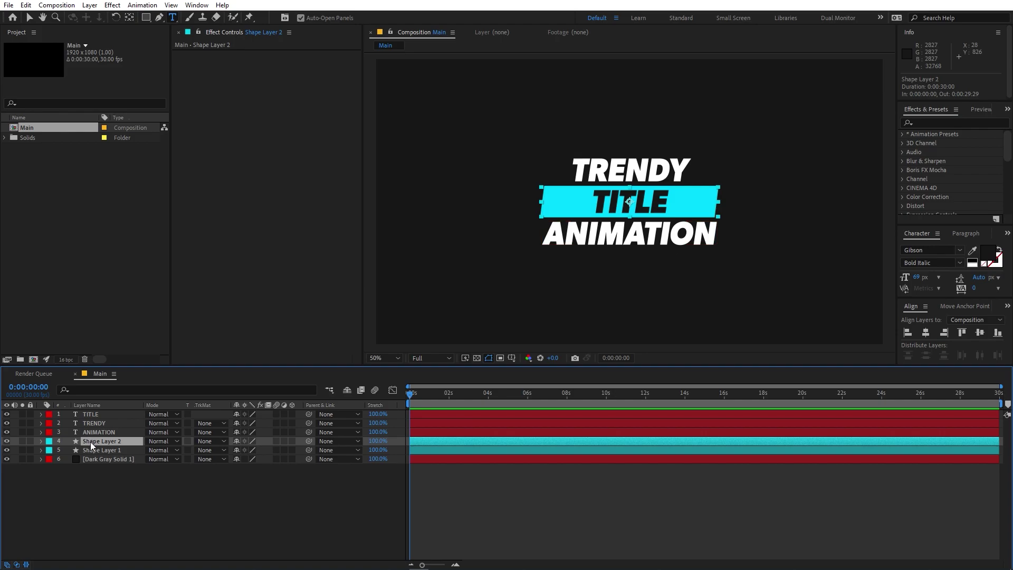
# Step: Set the duplicated shape layer's fill to None, keeping its cyan stroke at 7 px
pyautogui.click(146, 18)
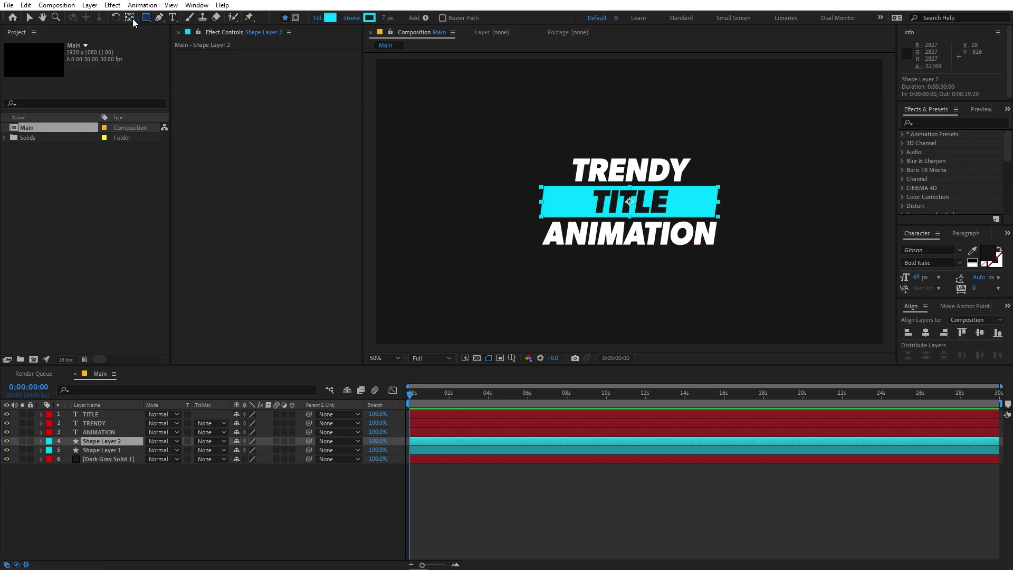
pyautogui.click(316, 19)
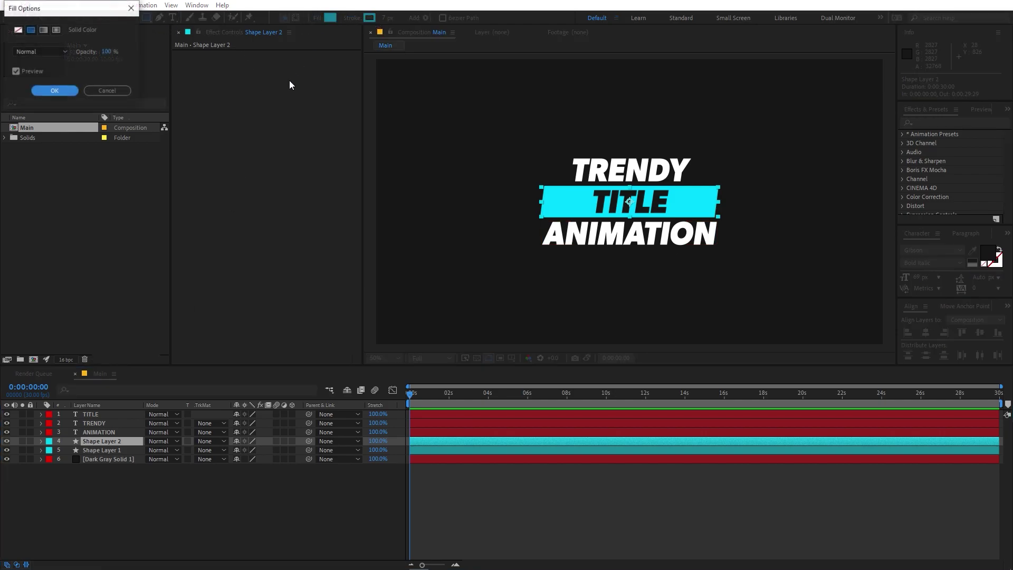
pyautogui.click(19, 30)
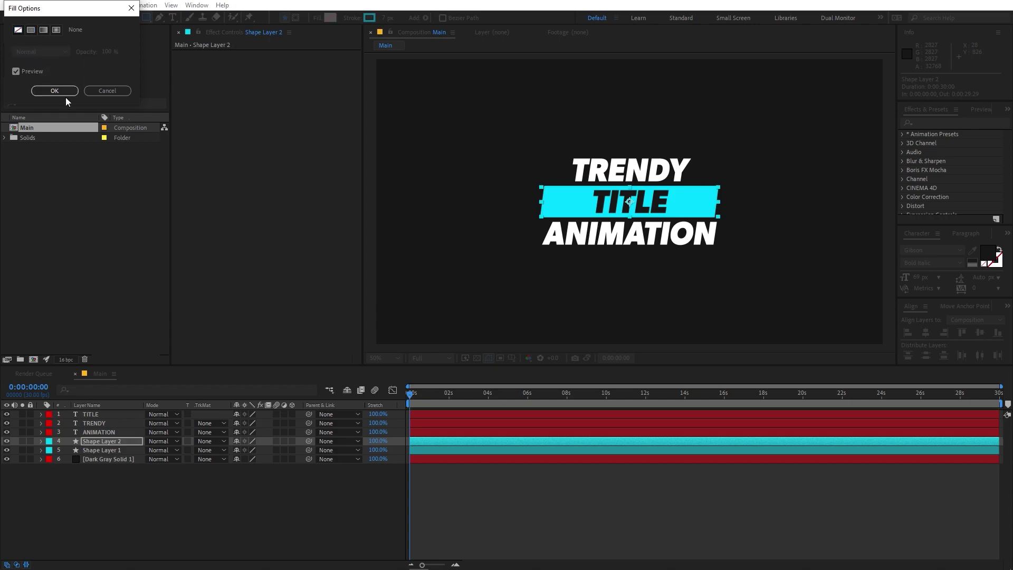
pyautogui.click(64, 94)
pyautogui.moveTo(388, 19); pyautogui.dragTo(391, 19)
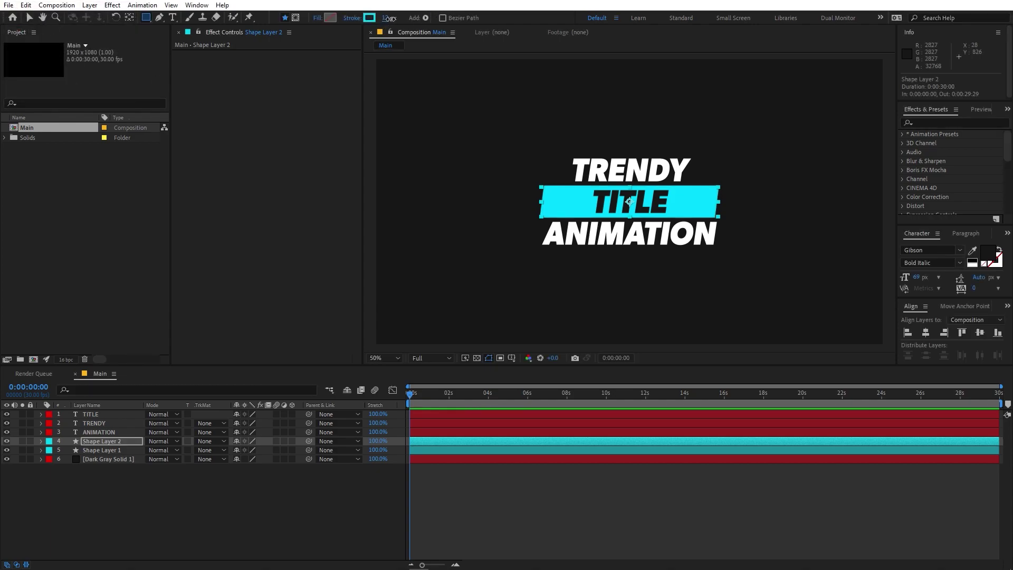
pyautogui.hotkey('ctrl', 'z')
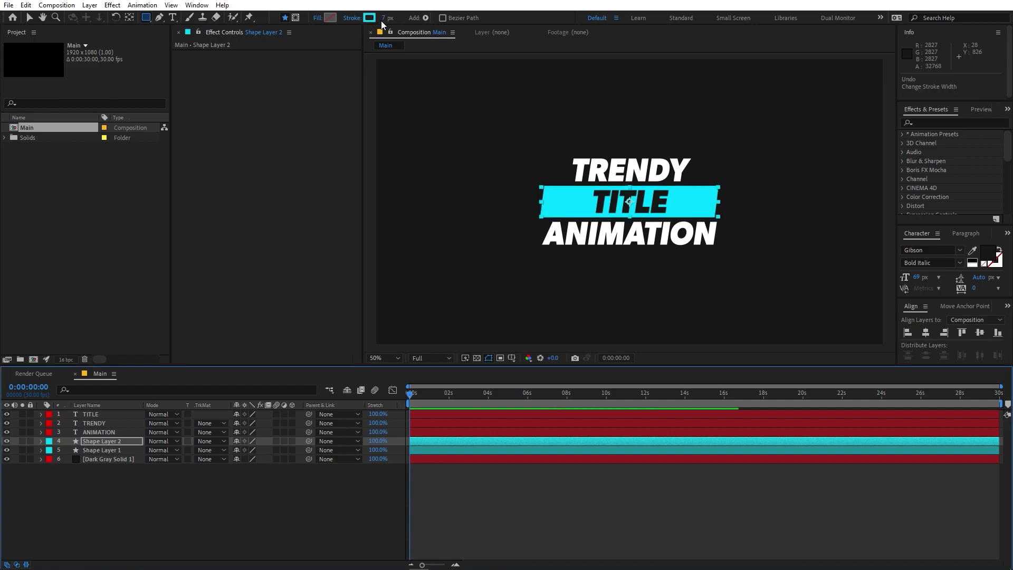
# Step: Resize the duplicated shape's rectangle path to 737 x 402 px to frame all three text lines
pyautogui.click(104, 439)
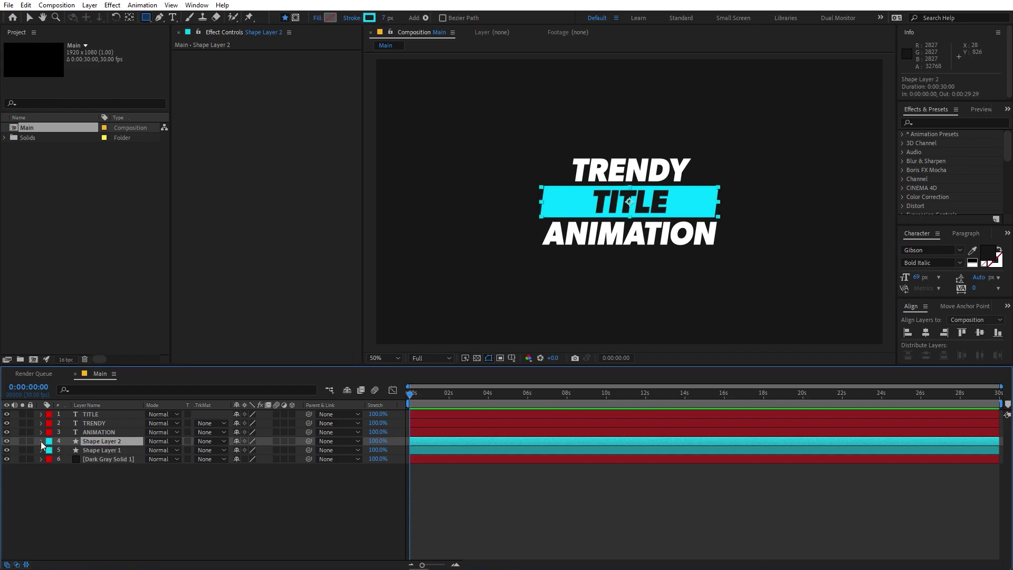
pyautogui.click(41, 441)
pyautogui.click(51, 451)
pyautogui.click(59, 460)
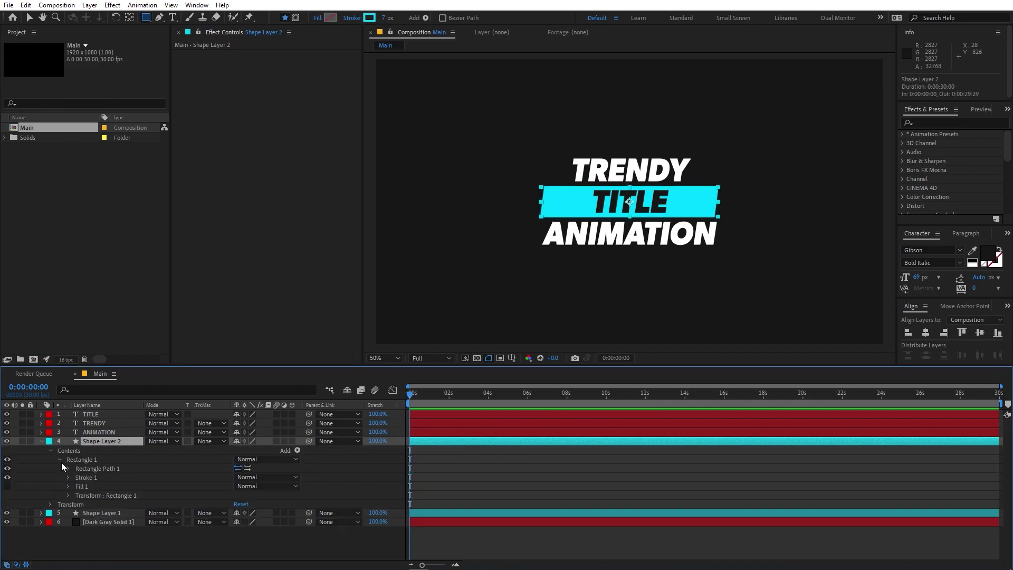
pyautogui.click(67, 468)
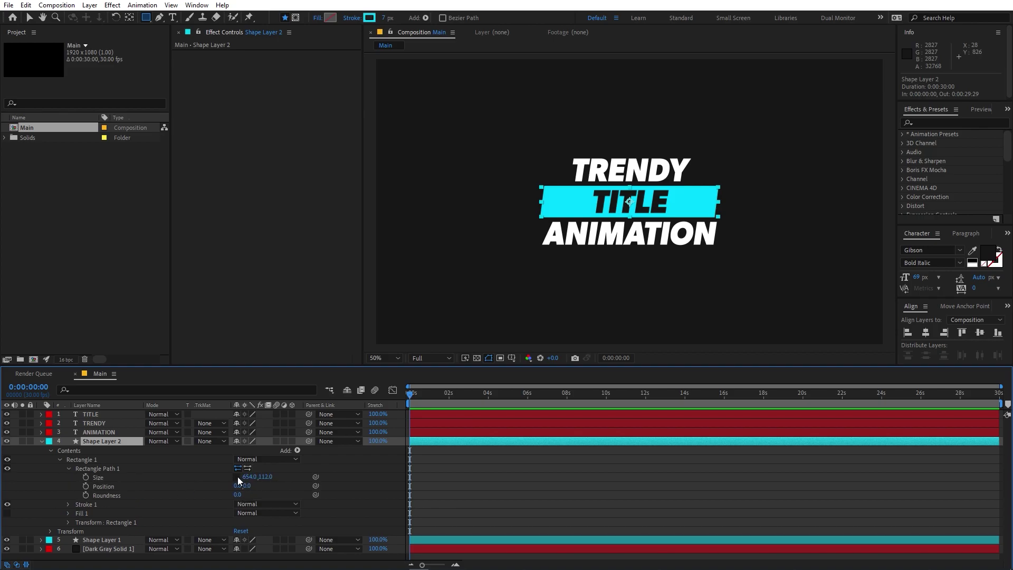
pyautogui.moveTo(247, 476); pyautogui.dragTo(469, 476)
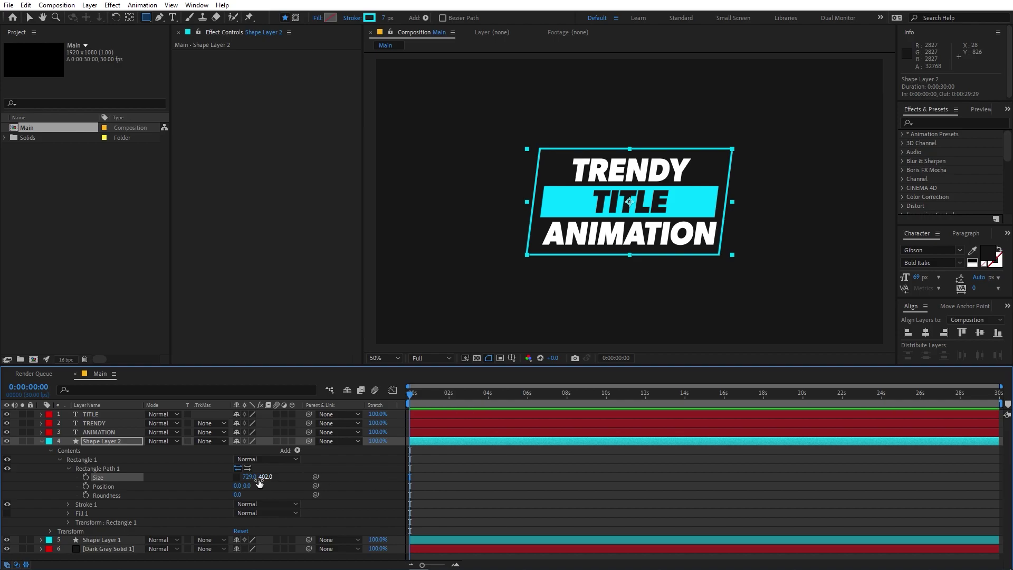
pyautogui.moveTo(251, 477); pyautogui.dragTo(254, 477)
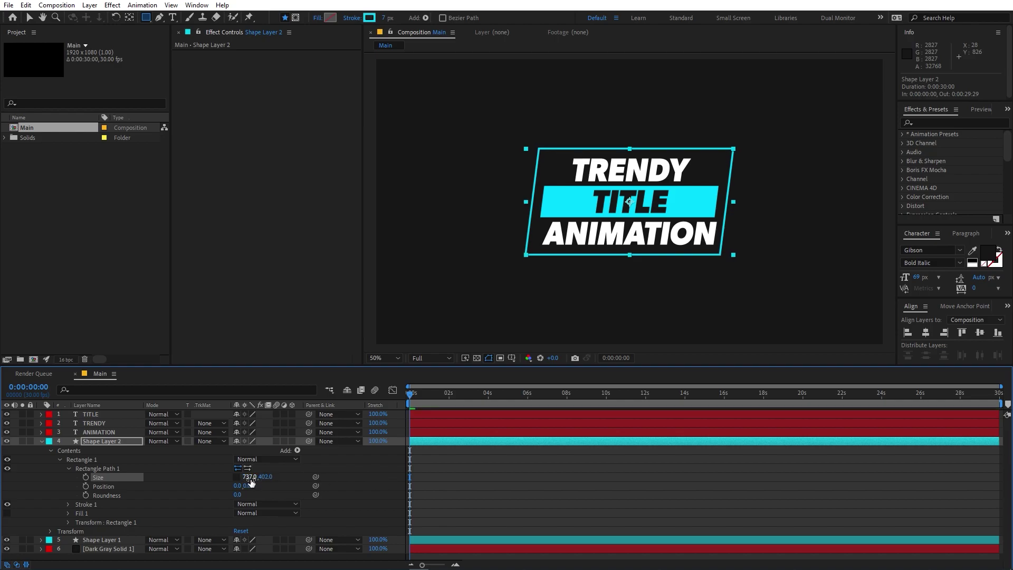
# Step: Nudge the ANIMATION text layer down to position 960, 666
pyautogui.click(119, 432)
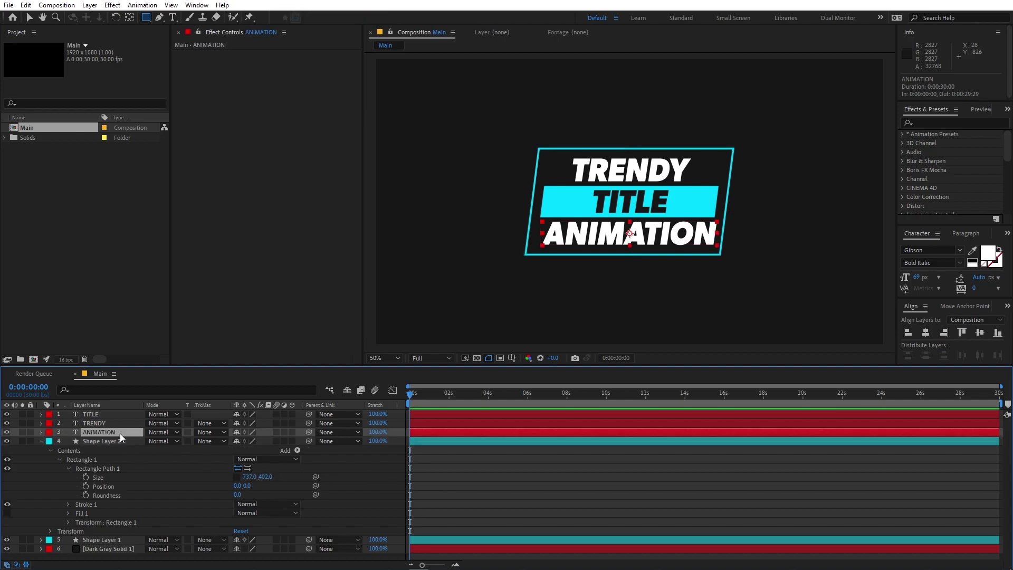
pyautogui.press('Down')
pyautogui.press('Down')
pyautogui.press('Down')
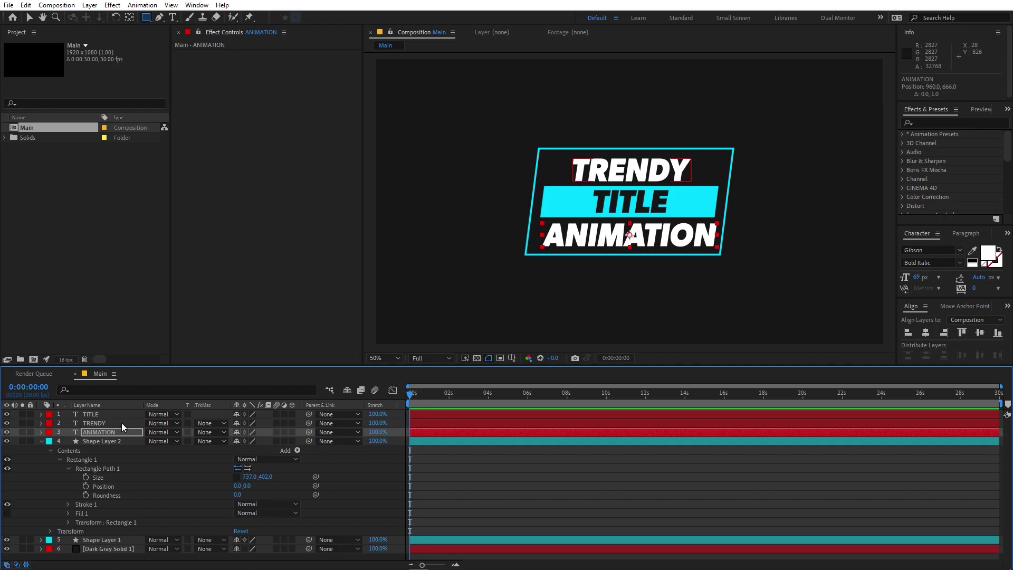
# Step: Nudge the TRENDY text layer up to position 960, 414
pyautogui.click(86, 422)
pyautogui.press('Up')
pyautogui.press('Up')
pyautogui.press('Up')
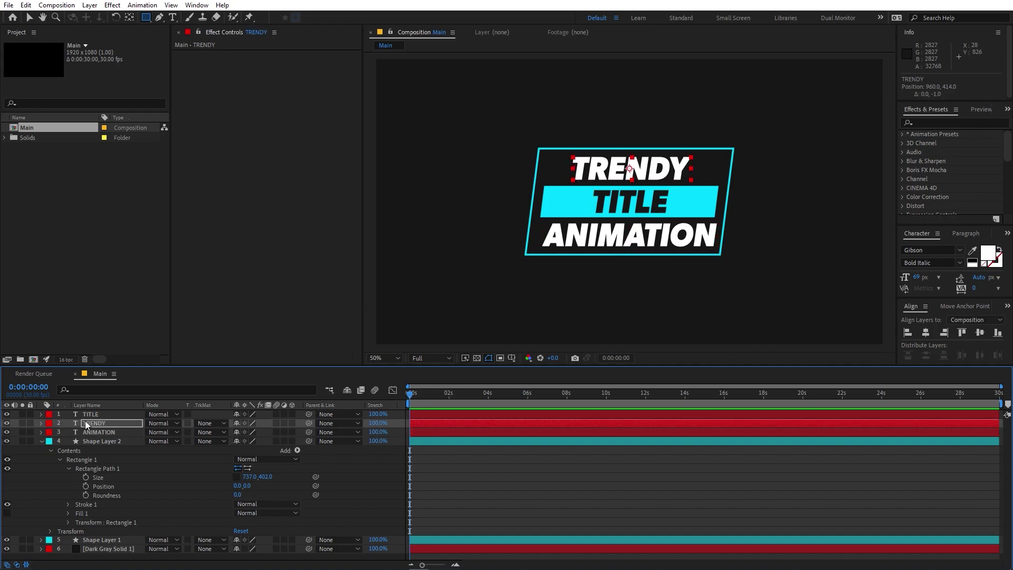
pyautogui.press('Up')
pyautogui.click(518, 470)
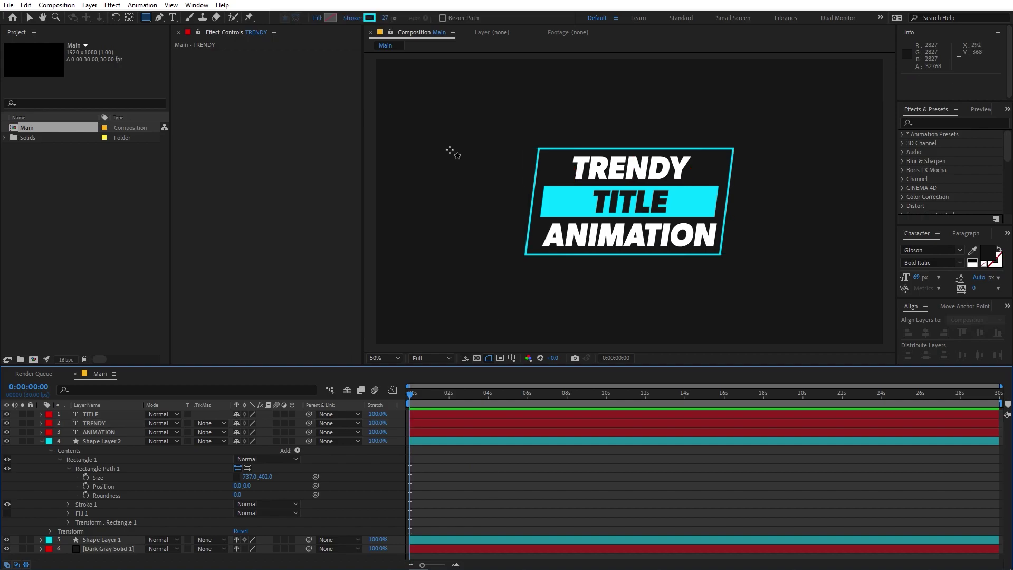
# Step: Collapse the outline frame's shape layer and rename it Outer
pyautogui.click(53, 451)
pyautogui.click(42, 442)
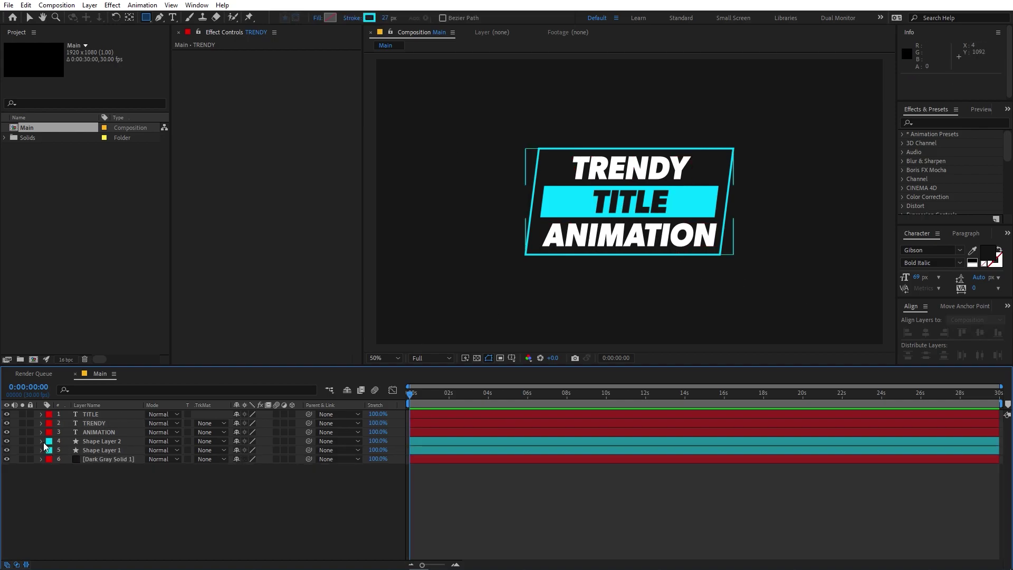
pyautogui.click(89, 442)
pyautogui.press('Return')
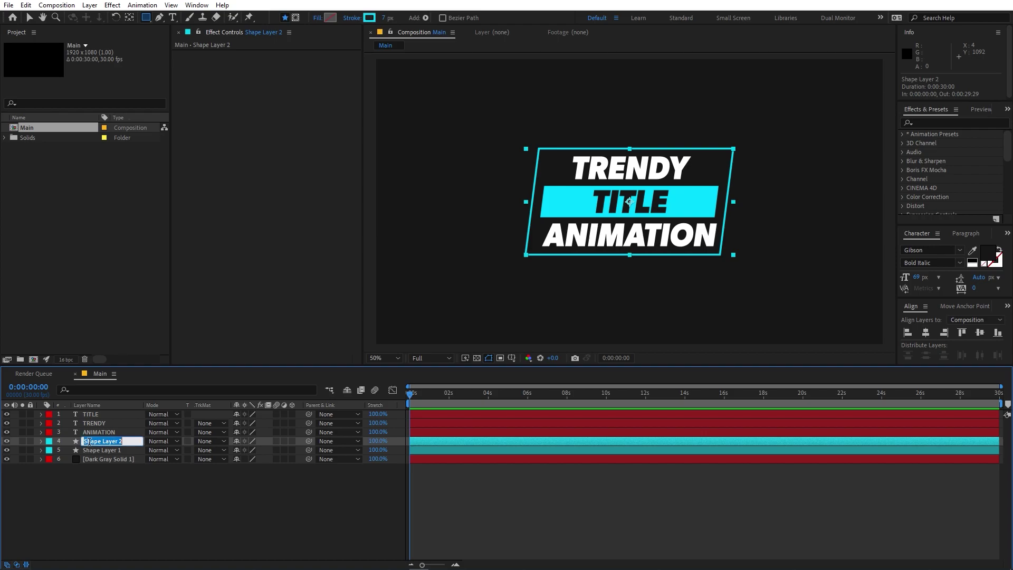
pyautogui.write('Outer')
pyautogui.press('Return')
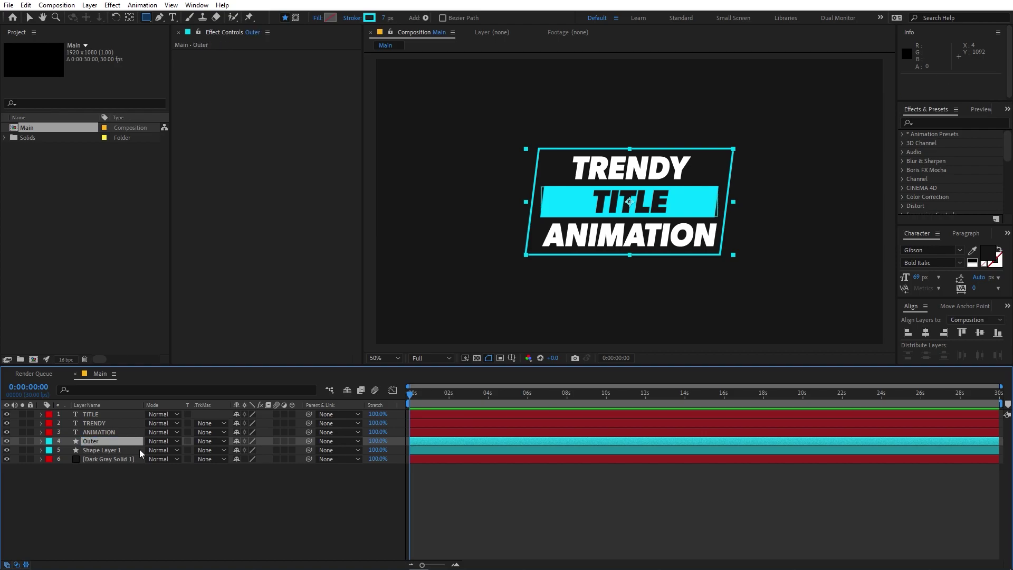
# Step: Rename the filled bar's layer Base and reorder the layers as Outer, TRENDY, TITLE, Base, ANIMATION above the solid
pyautogui.click(113, 452)
pyautogui.write('Base')
pyautogui.press('Return')
pyautogui.moveTo(112, 454); pyautogui.dragTo(104, 412)
pyautogui.click(100, 413)
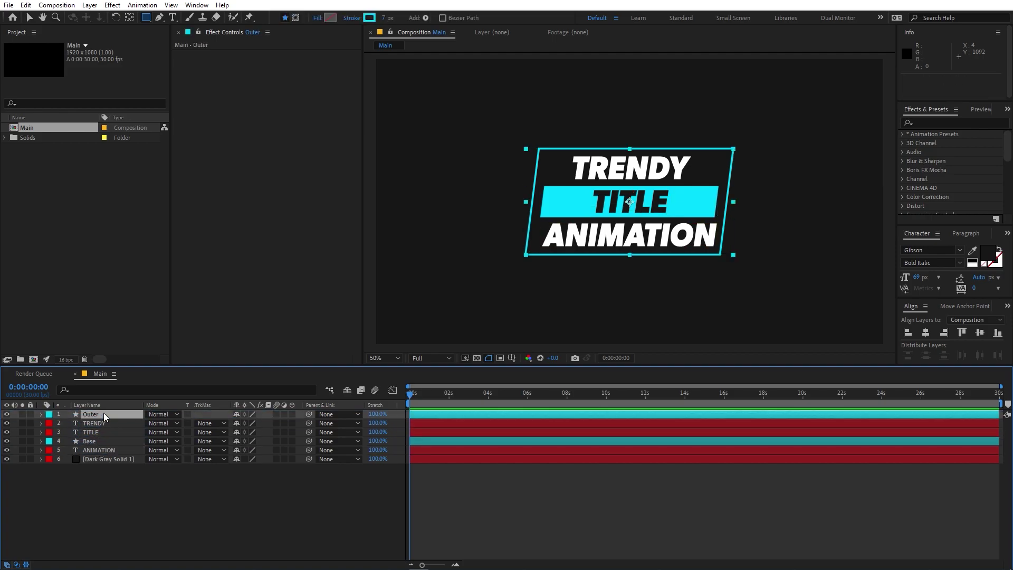
# Step: Duplicate the Base layer, place the copy directly beneath Base and rename it Mask
pyautogui.click(90, 441)
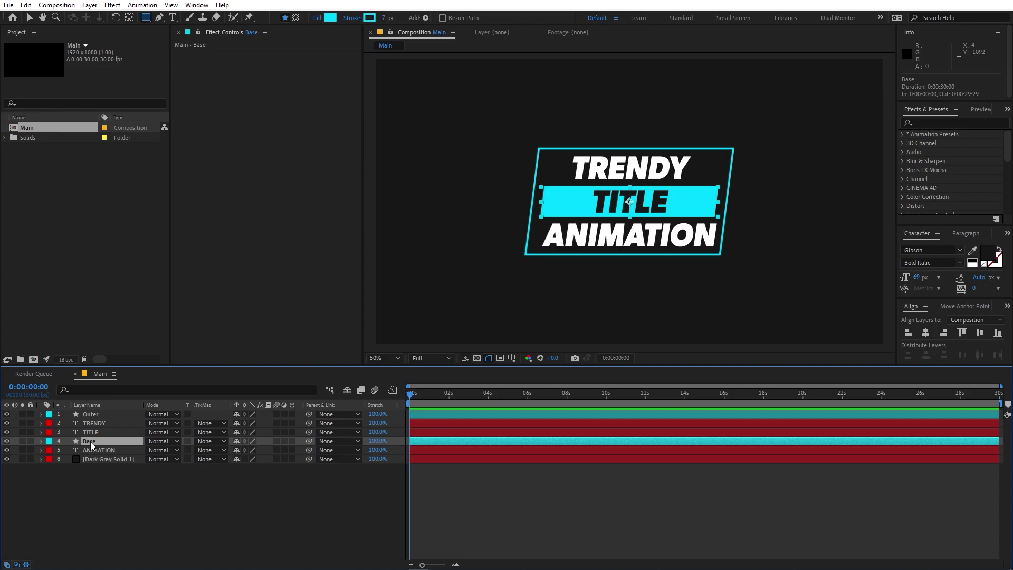
pyautogui.hotkey('ctrl', 'd')
pyautogui.click(90, 450)
pyautogui.moveTo(94, 442); pyautogui.dragTo(98, 452)
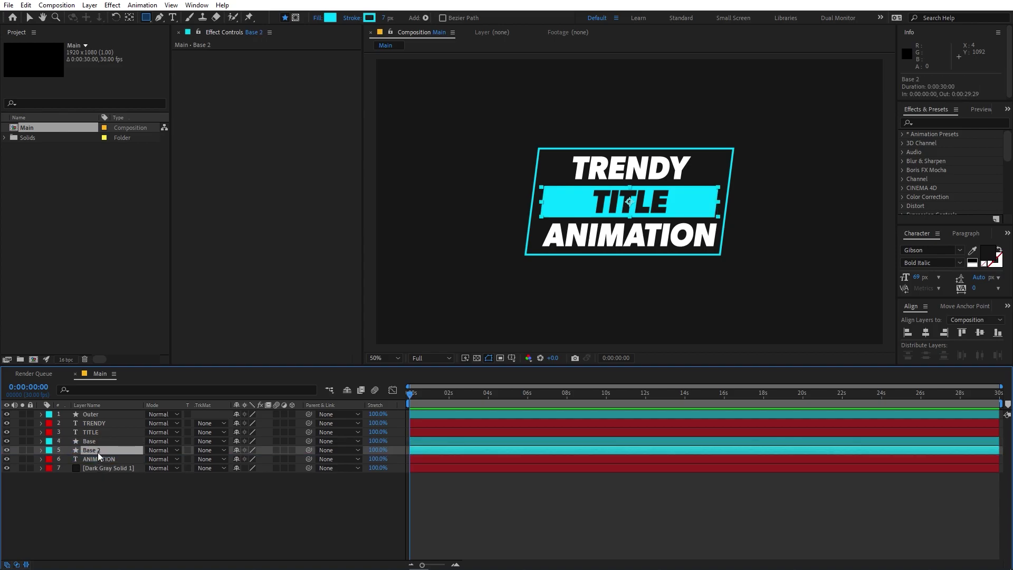
pyautogui.press('Return')
pyautogui.write('Mask')
pyautogui.press('Return')
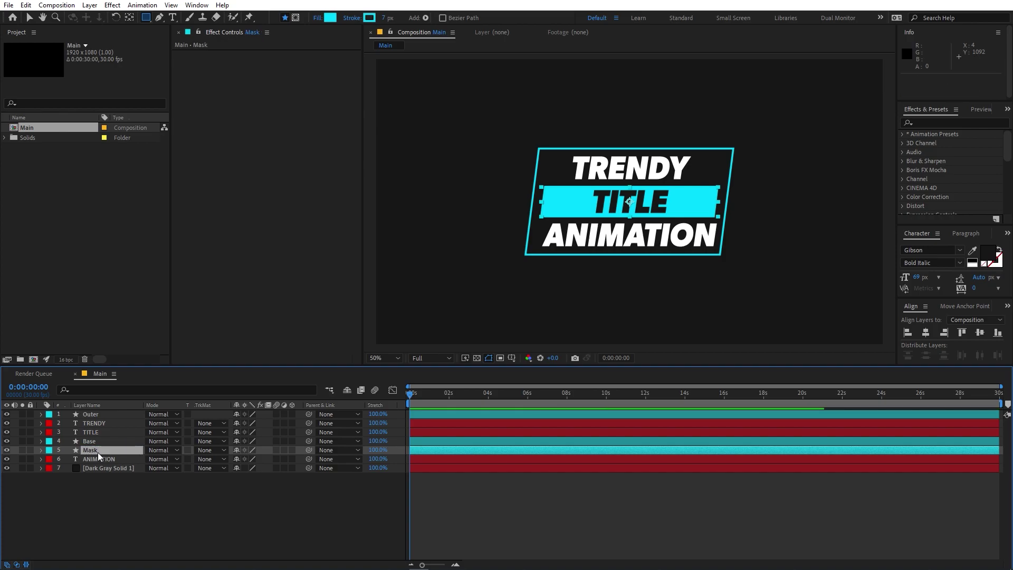
# Step: Duplicate the Mask layer and place the copy directly above the TRENDY layer
pyautogui.hotkey('ctrl', 'd')
pyautogui.moveTo(97, 452); pyautogui.dragTo(95, 420)
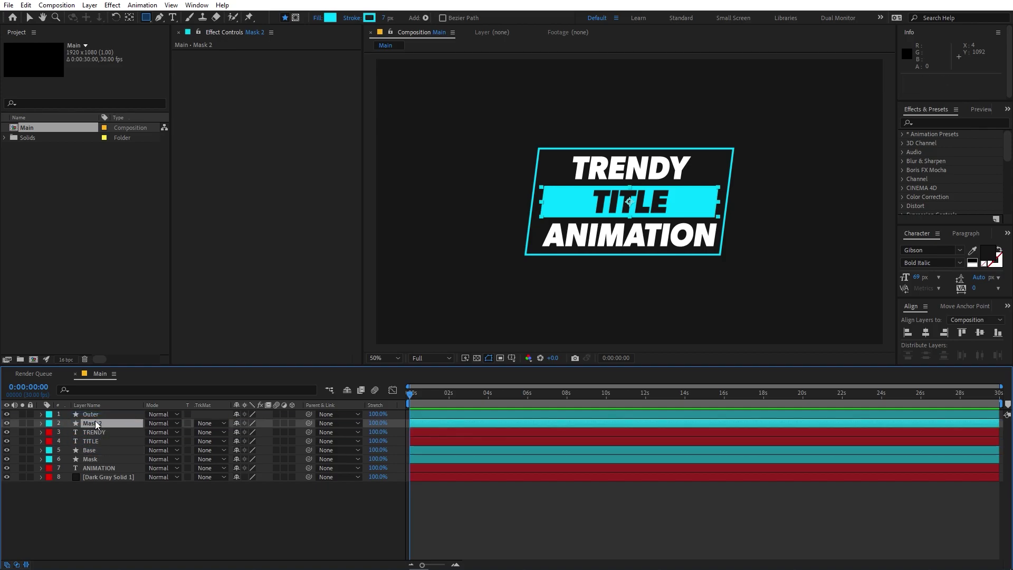
# Step: Set the ANIMATION layer's track matte to Alpha Inverted Matte "Mask" and the TRENDY layer's to Alpha Inverted Matte "Mask 2"
pyautogui.click(82, 469)
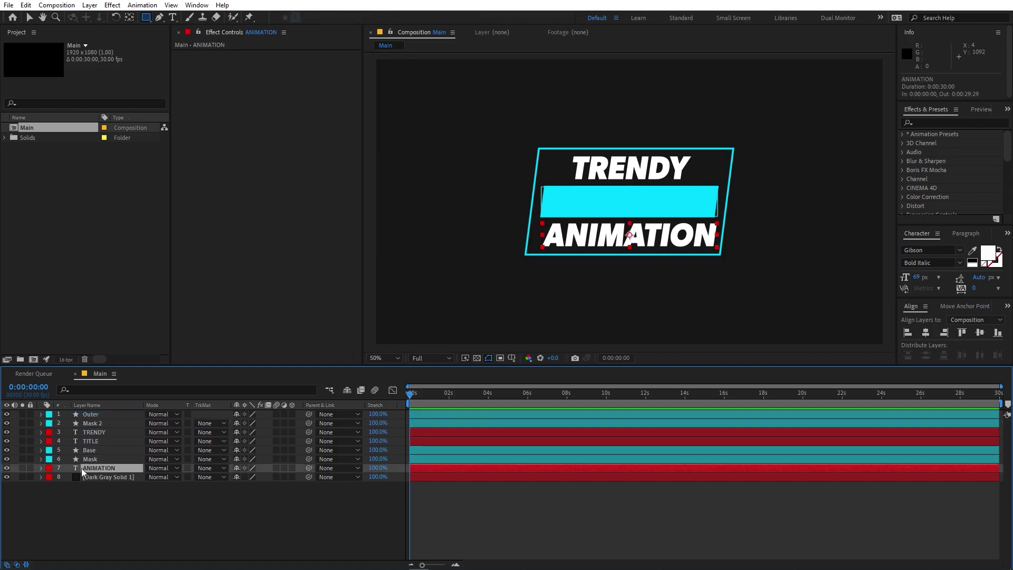
pyautogui.click(208, 468)
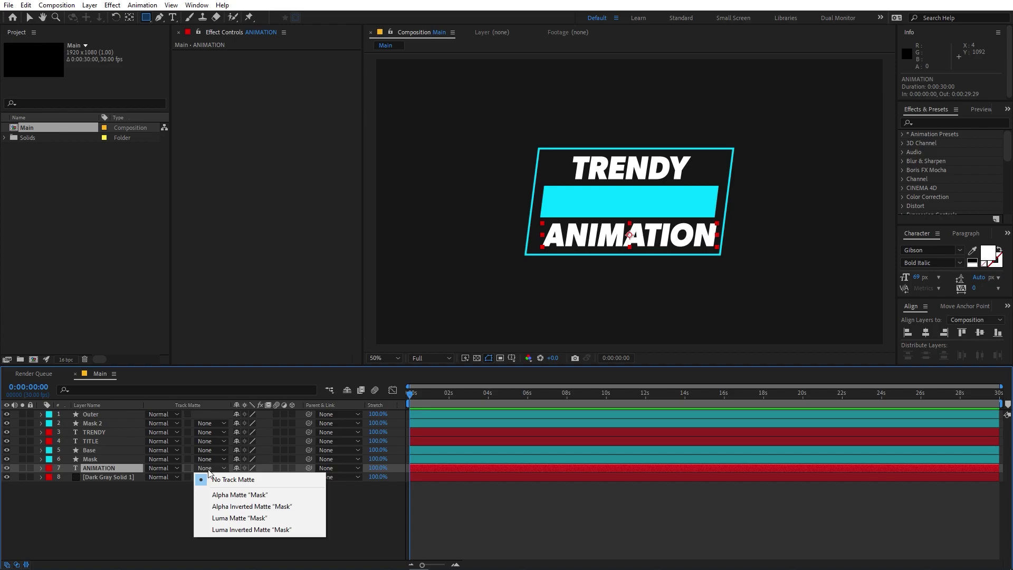
pyautogui.click(222, 508)
pyautogui.click(89, 430)
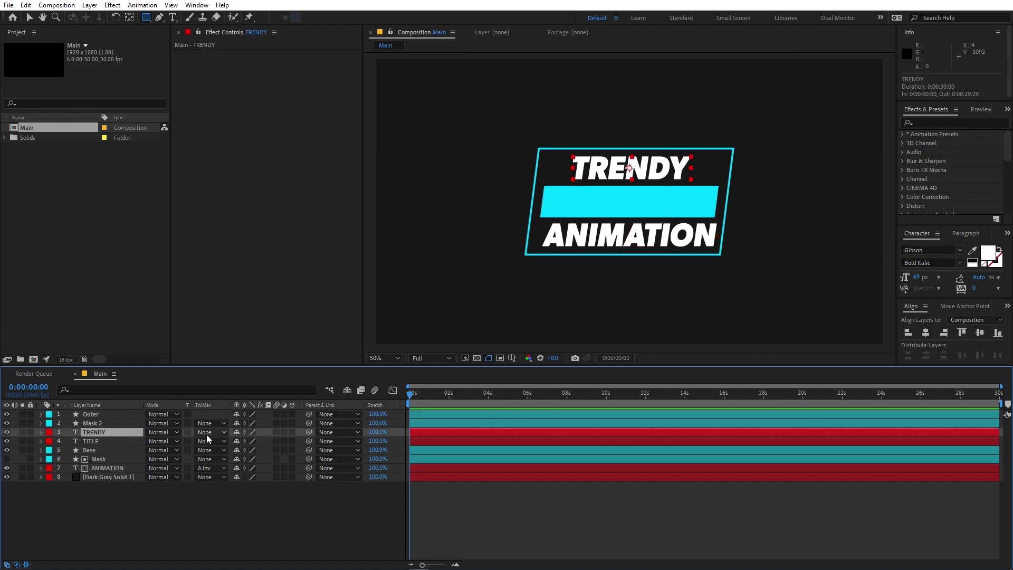
pyautogui.click(206, 435)
pyautogui.click(240, 467)
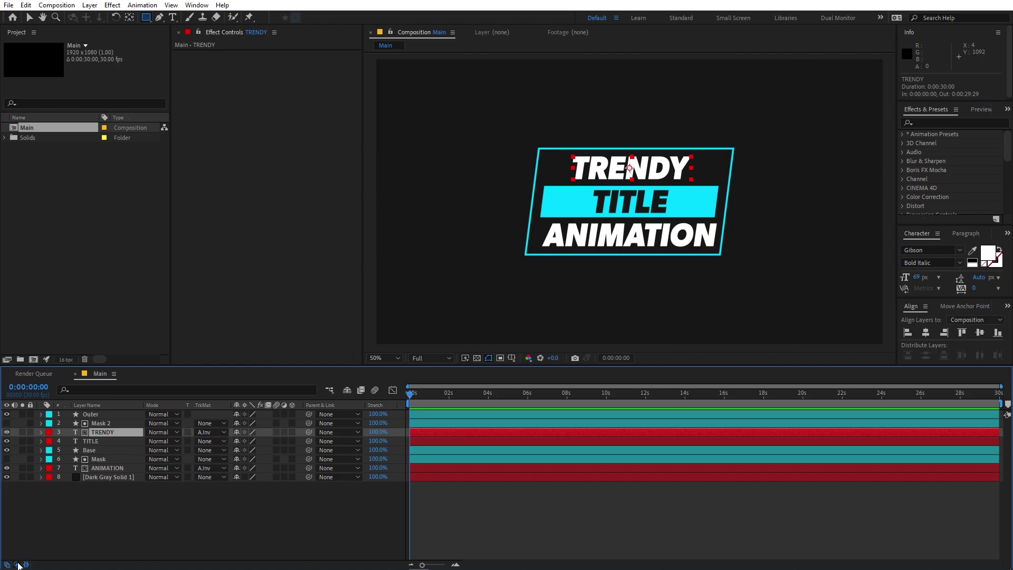
pyautogui.click(18, 564)
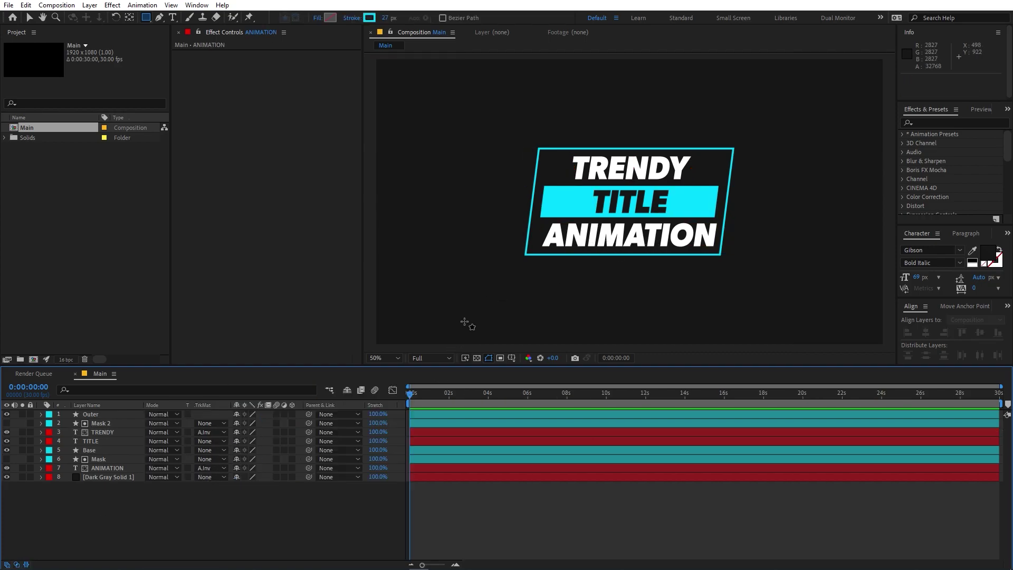
# Step: Add a Position text animator to the ANIMATION layer and set its position to 0, -60
pyautogui.click(85, 468)
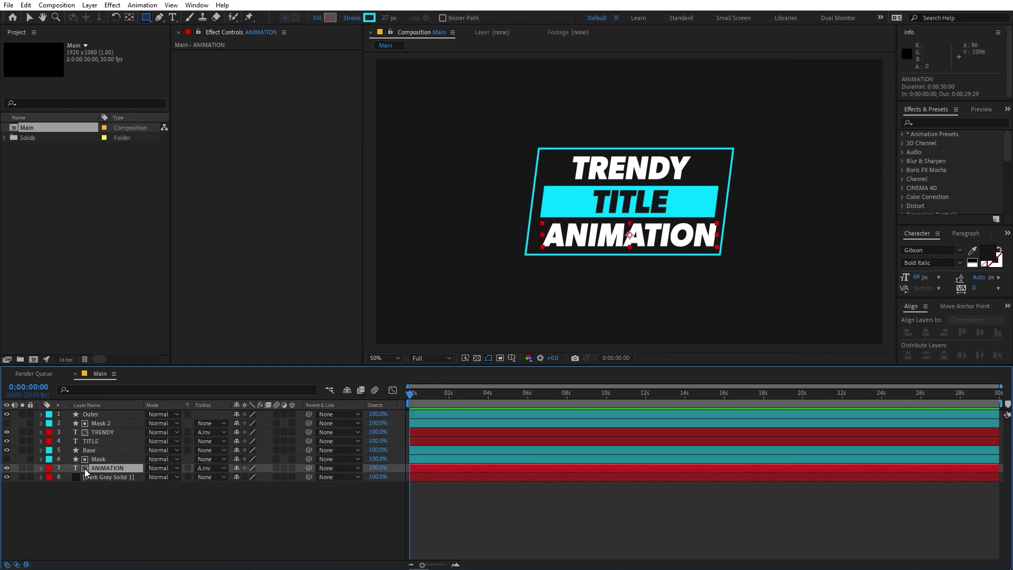
pyautogui.click(41, 469)
pyautogui.click(297, 477)
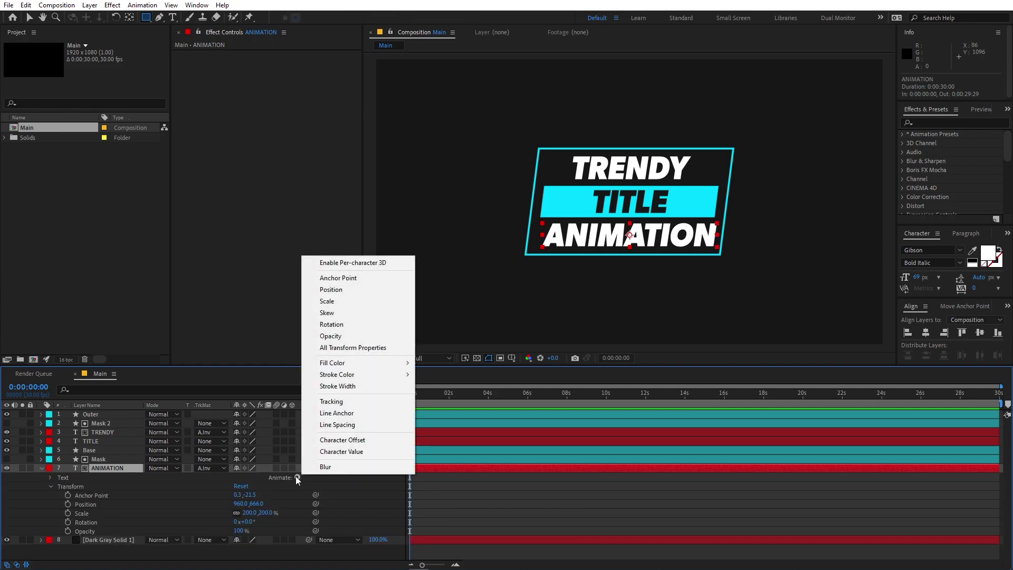
pyautogui.click(338, 294)
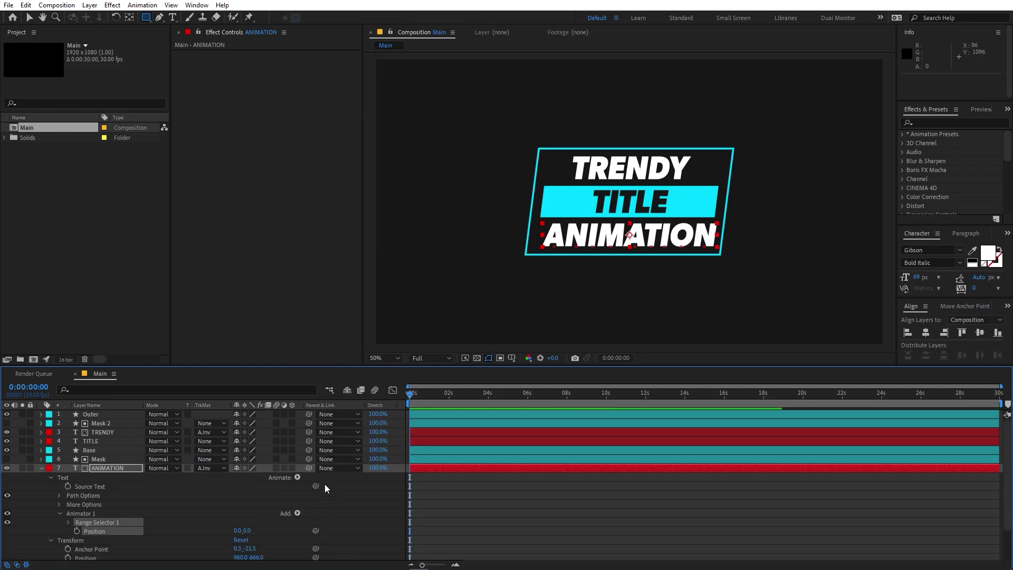
pyautogui.moveTo(245, 532); pyautogui.dragTo(206, 535)
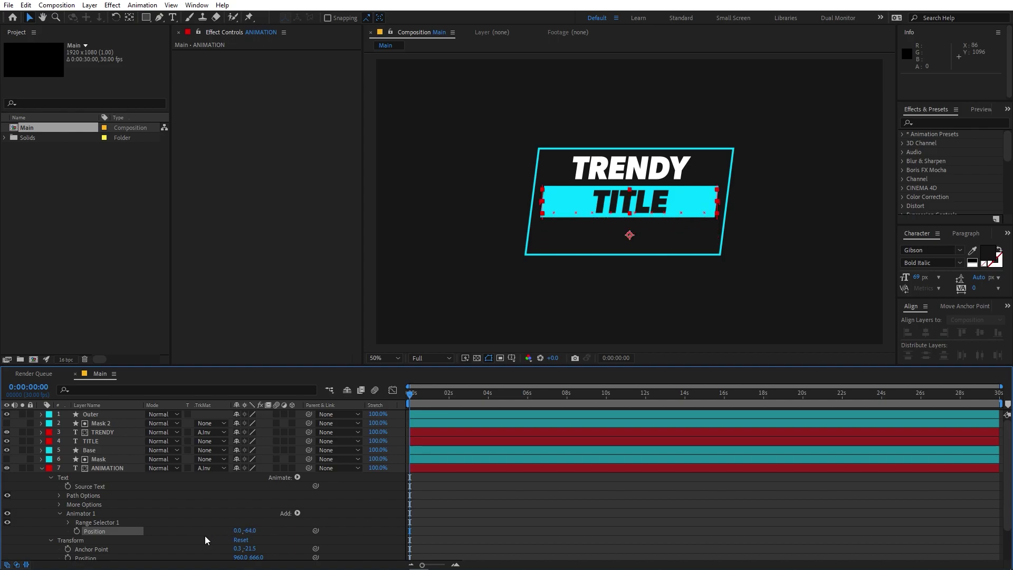
pyautogui.click(250, 531)
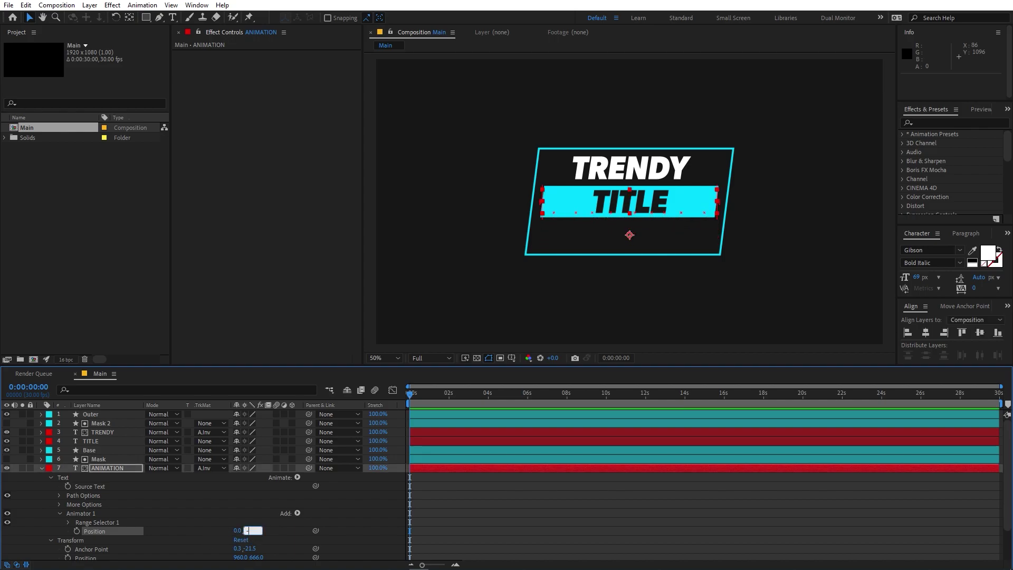
# Step: Keyframe the ANIMATION range selector's Offset at -100% at the start and 100% at 0:00:02:15
pyautogui.click(68, 522)
pyautogui.scroll(-1, 63, 530)
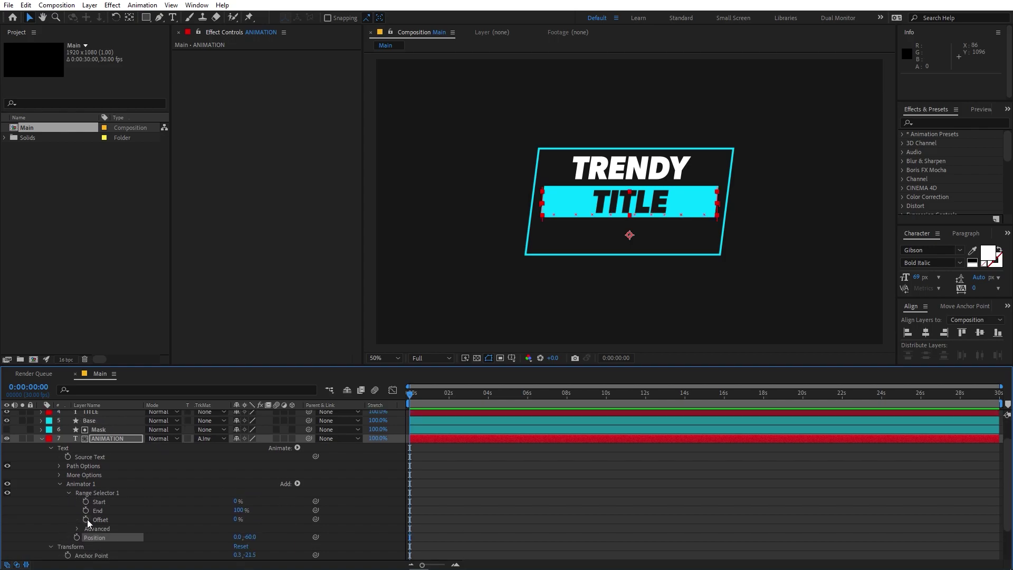
pyautogui.click(86, 519)
pyautogui.moveTo(238, 522); pyautogui.dragTo(105, 525)
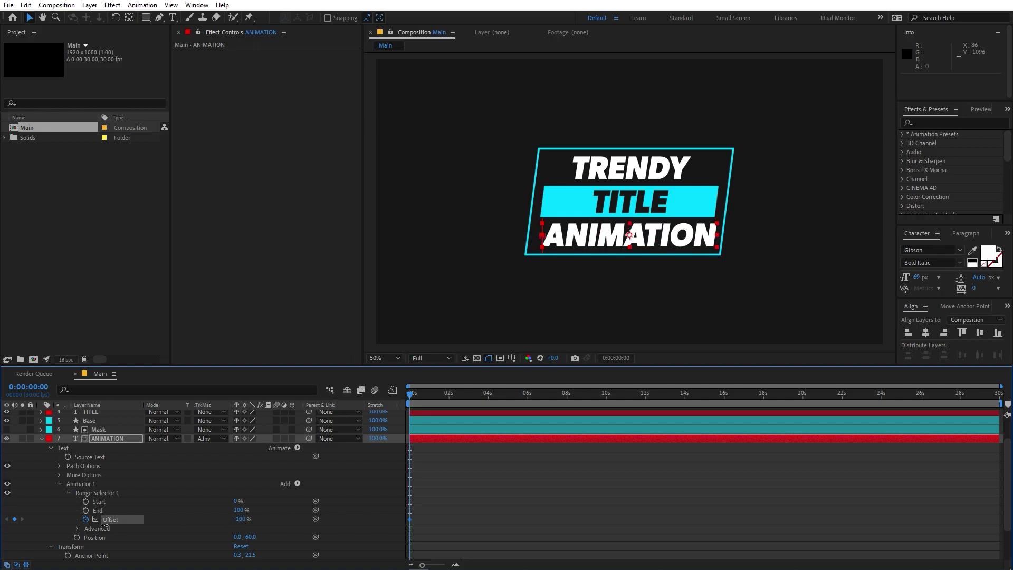
pyautogui.moveTo(429, 394); pyautogui.dragTo(458, 404)
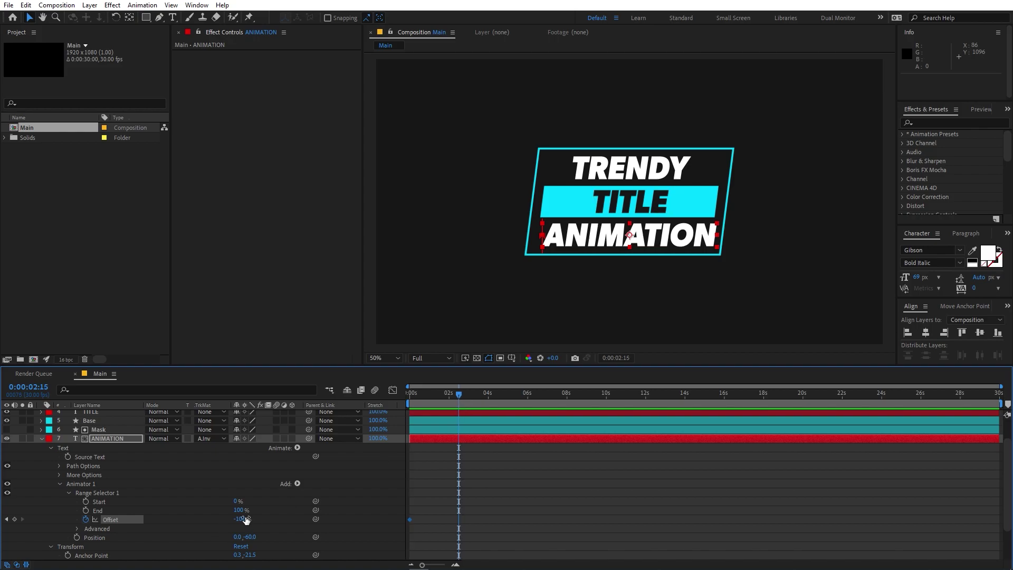
pyautogui.moveTo(263, 519); pyautogui.dragTo(316, 519)
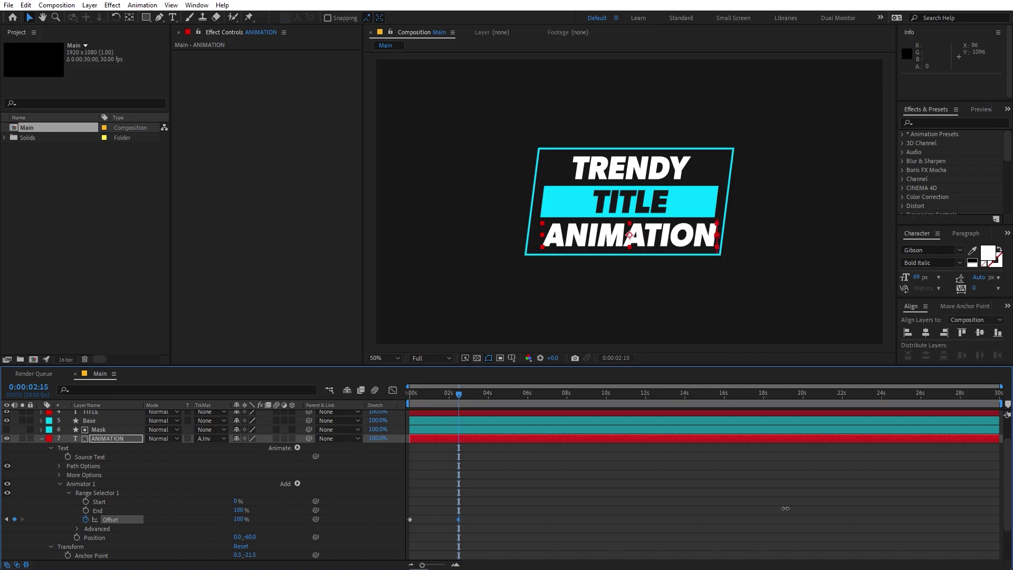
# Step: Set the ANIMATION range selector's shape to Ramp Up and Ease High to -100%, and play the text animation from the start
pyautogui.click(77, 528)
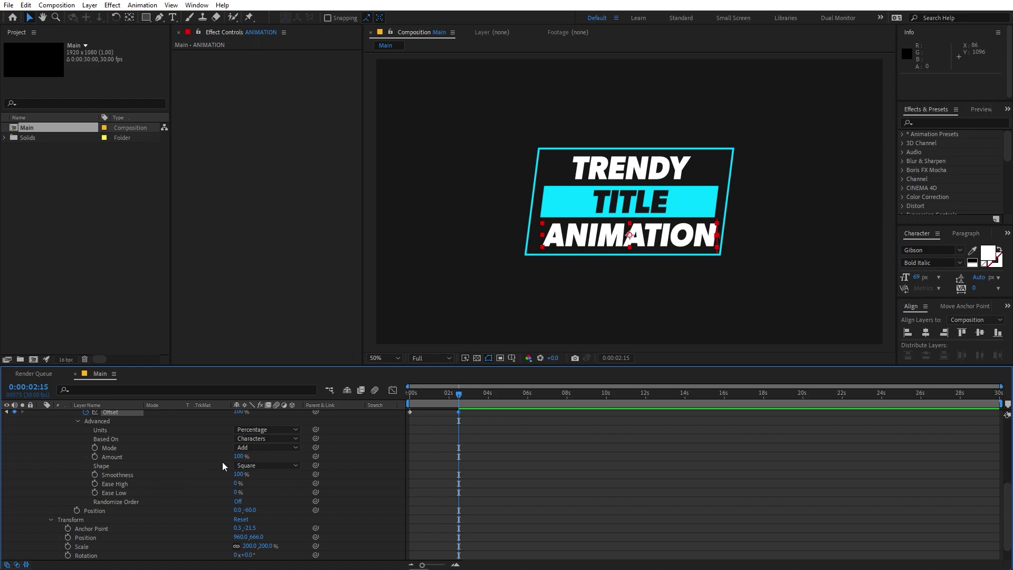
pyautogui.click(272, 465)
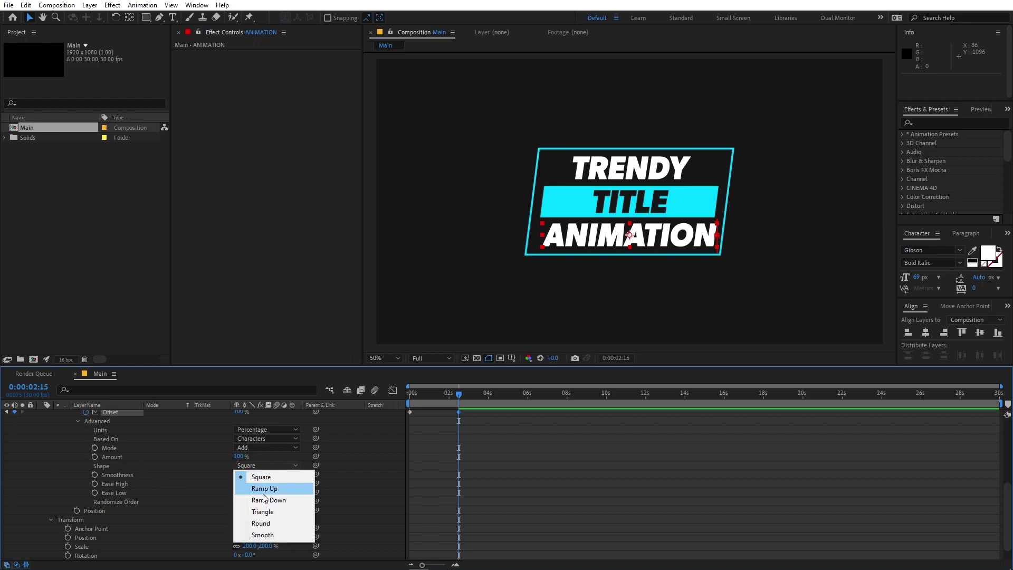
pyautogui.click(263, 489)
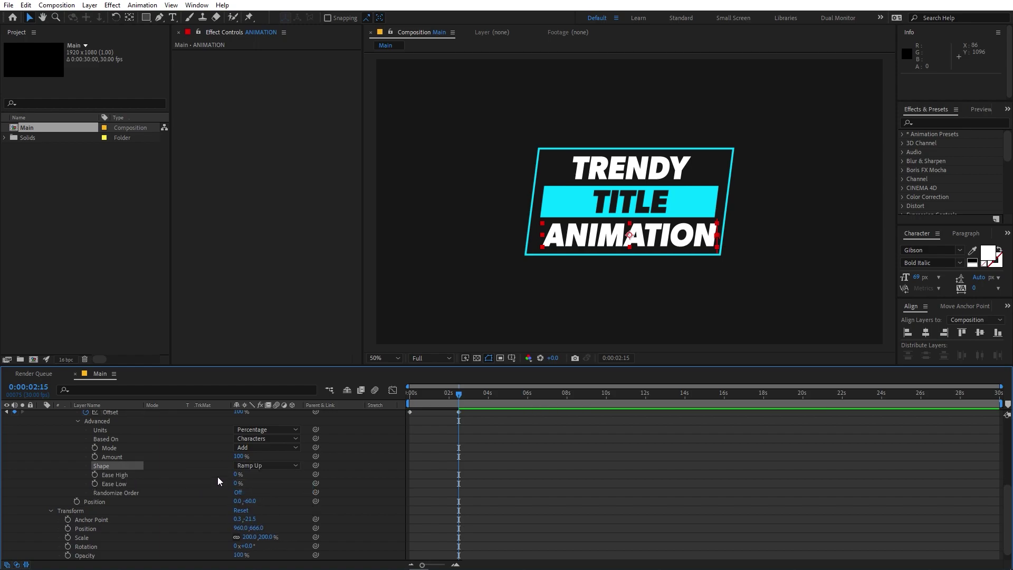
pyautogui.moveTo(236, 477); pyautogui.dragTo(155, 478)
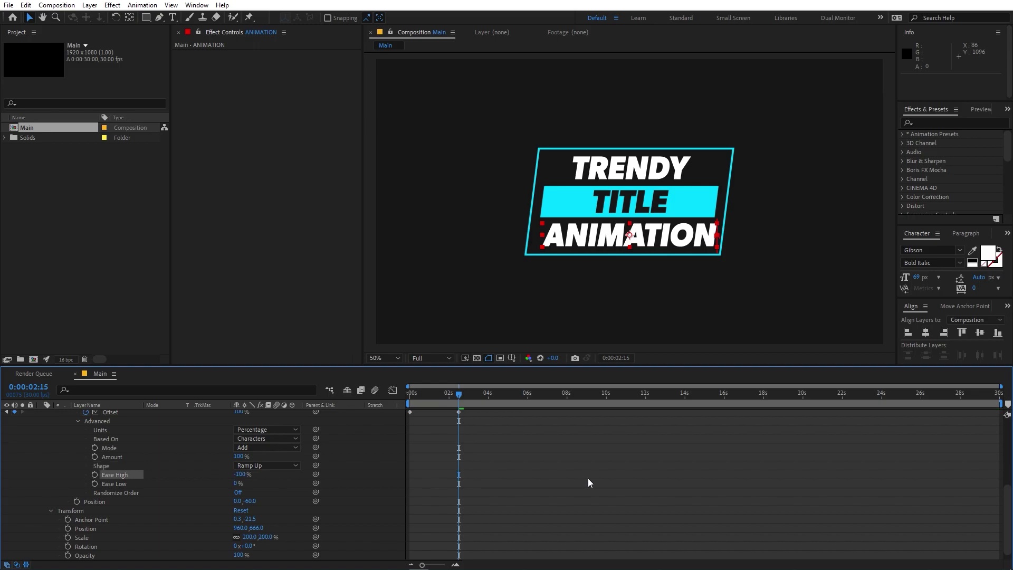
pyautogui.click(588, 478)
pyautogui.click(409, 394)
pyautogui.press('space')
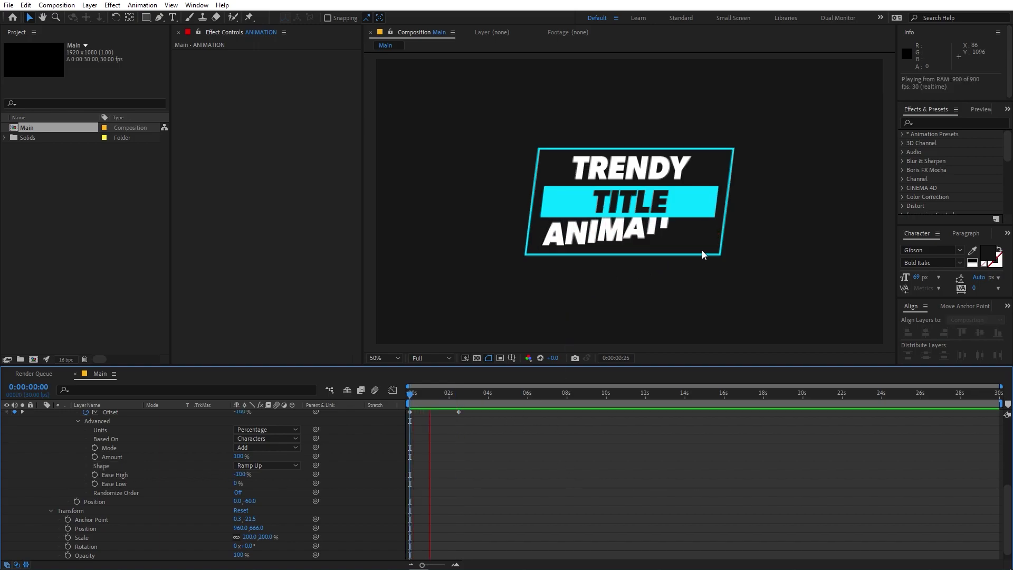
pyautogui.press('space')
# Step: Apply Easy Ease to both Offset keyframes of the ANIMATION range selector
pyautogui.scroll(1, 551, 443)
pyautogui.moveTo(511, 464); pyautogui.dragTo(401, 438)
pyautogui.rightClick(411, 439)
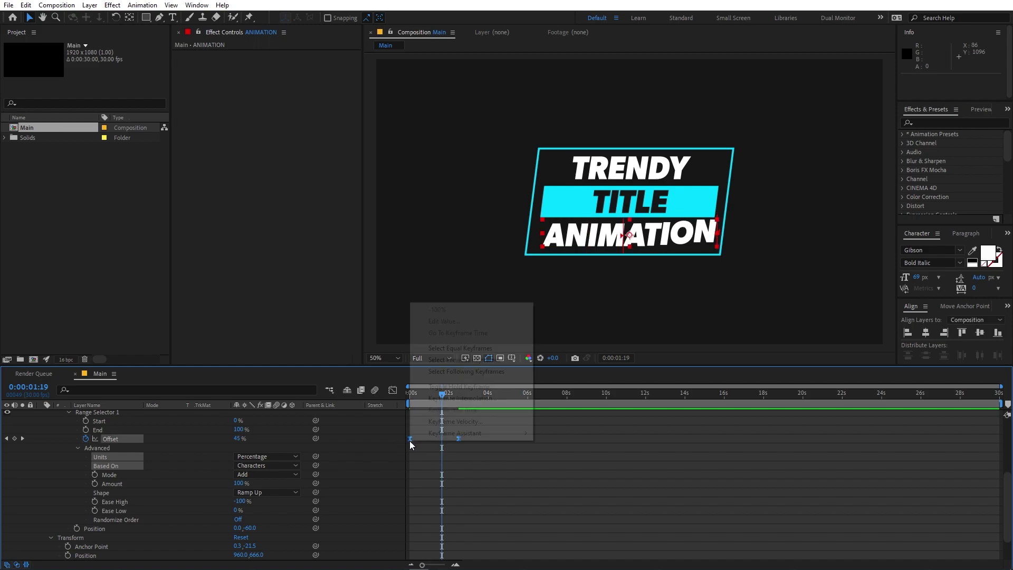
pyautogui.moveTo(439, 433)
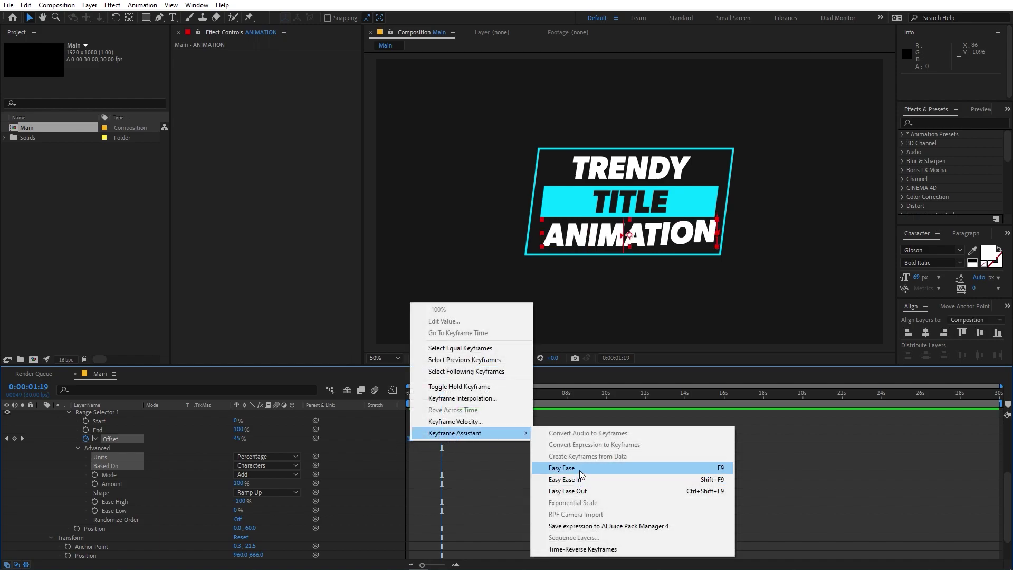
pyautogui.click(562, 468)
# Step: Reshape the Offset speed graph to peak at about frame 17 and slow down gradually, and preview the ANIMATION text motion
pyautogui.moveTo(501, 459); pyautogui.dragTo(347, 417)
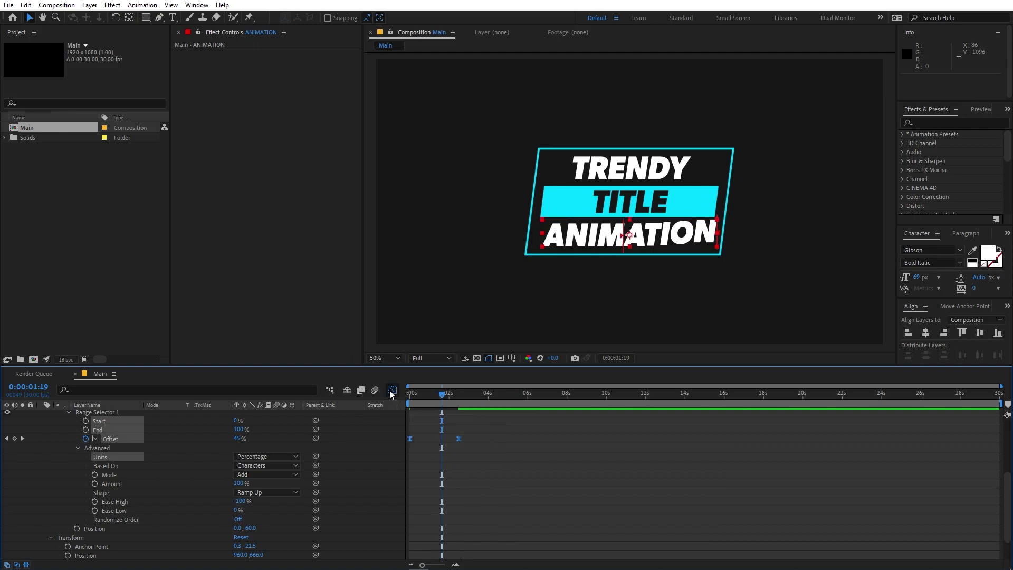
pyautogui.click(392, 390)
pyautogui.click(600, 553)
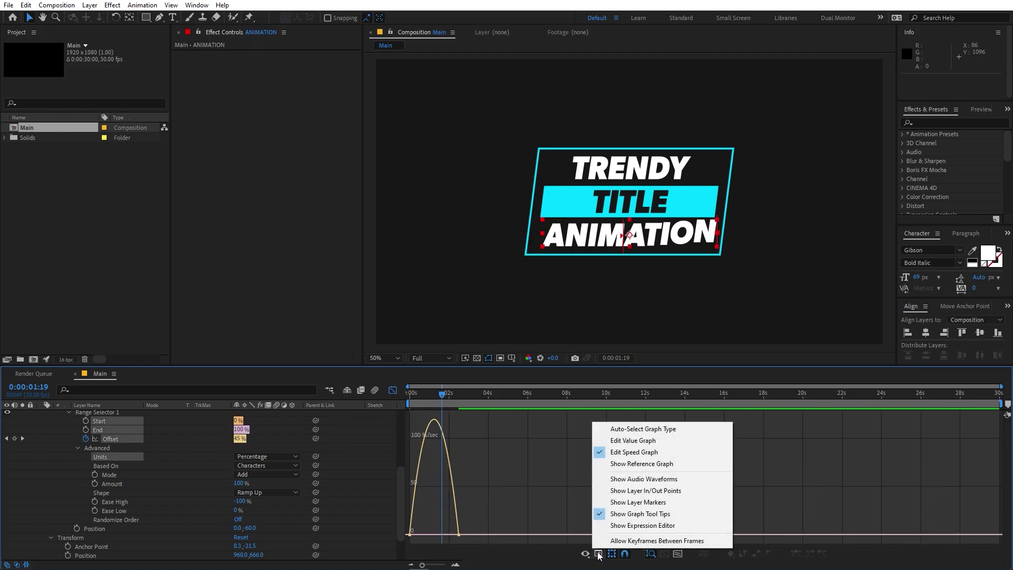
pyautogui.click(501, 513)
pyautogui.moveTo(523, 506); pyautogui.dragTo(437, 536)
pyautogui.click(678, 553)
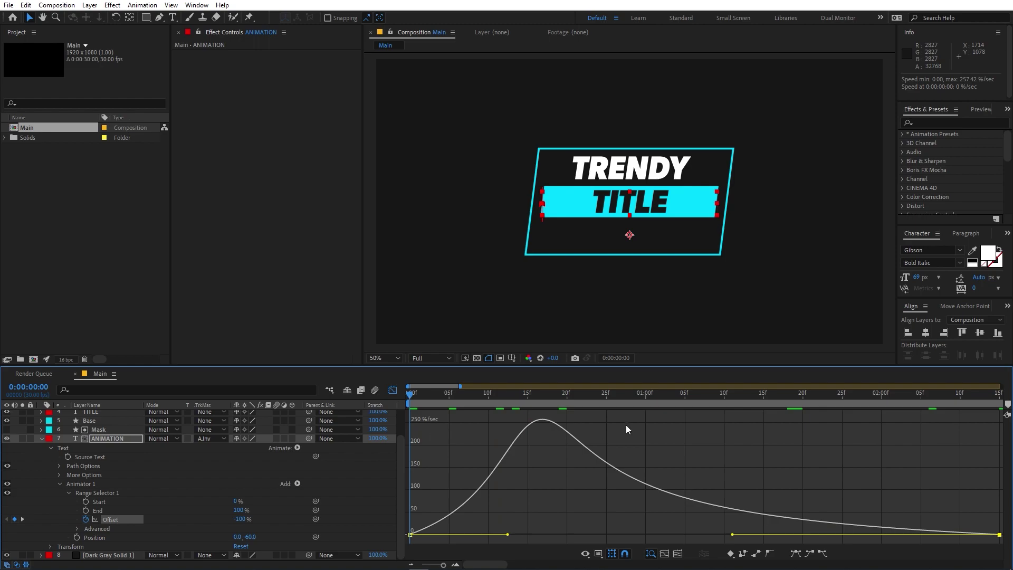
pyautogui.press('space')
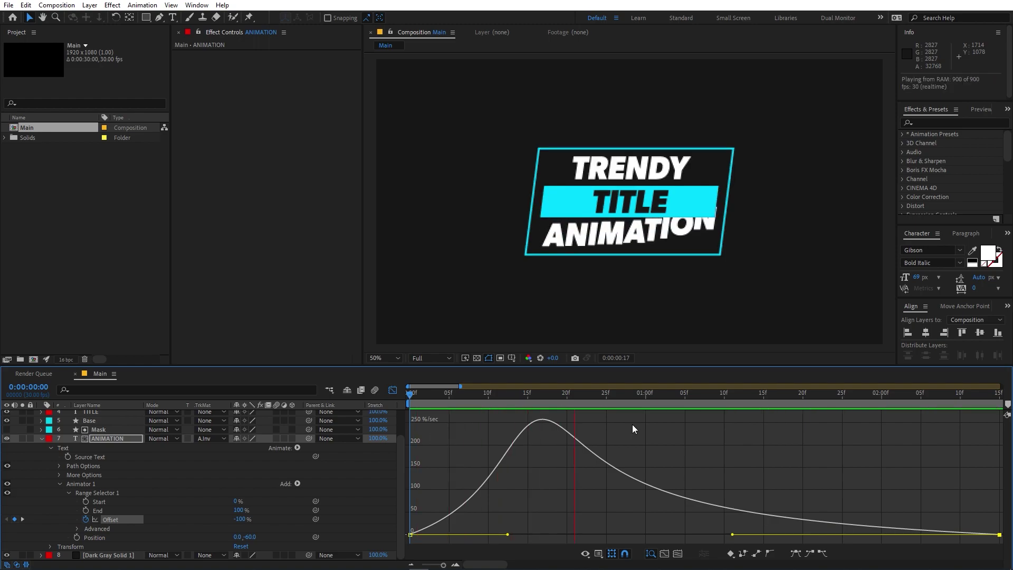
pyautogui.moveTo(807, 405); pyautogui.dragTo(590, 426)
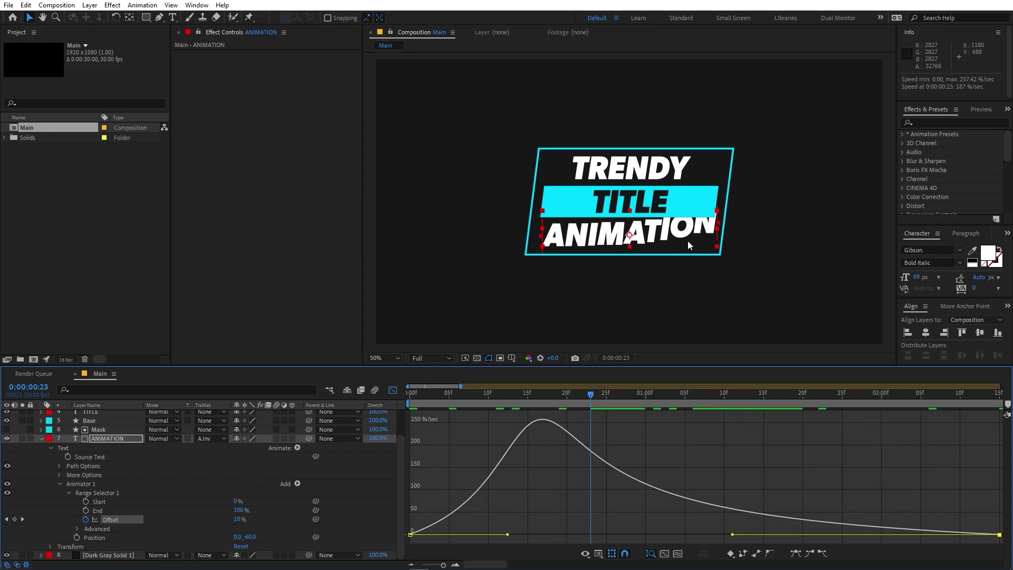
pyautogui.scroll(1, 707, 186)
pyautogui.moveTo(590, 282); pyautogui.dragTo(583, 282)
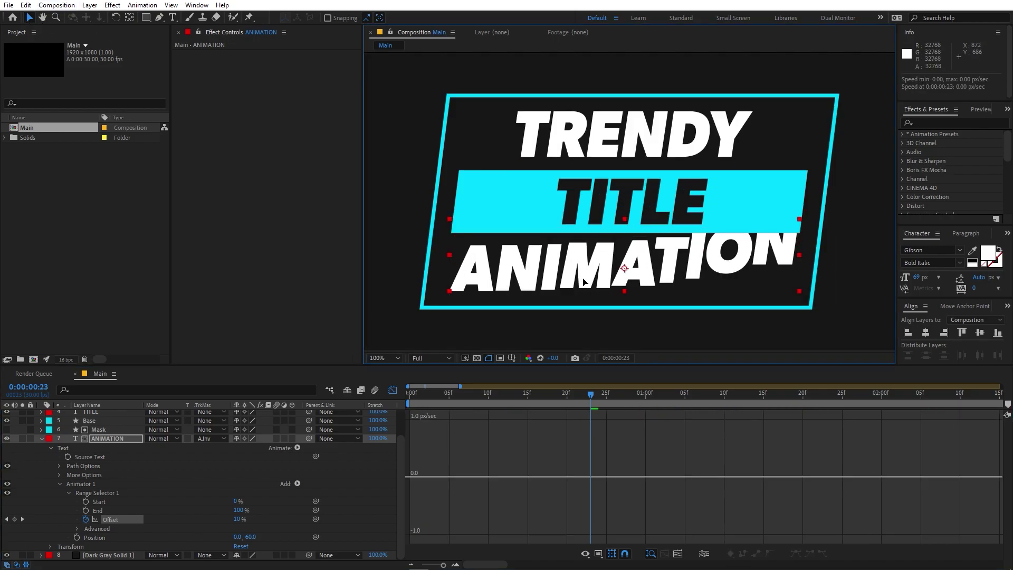
pyautogui.press('space')
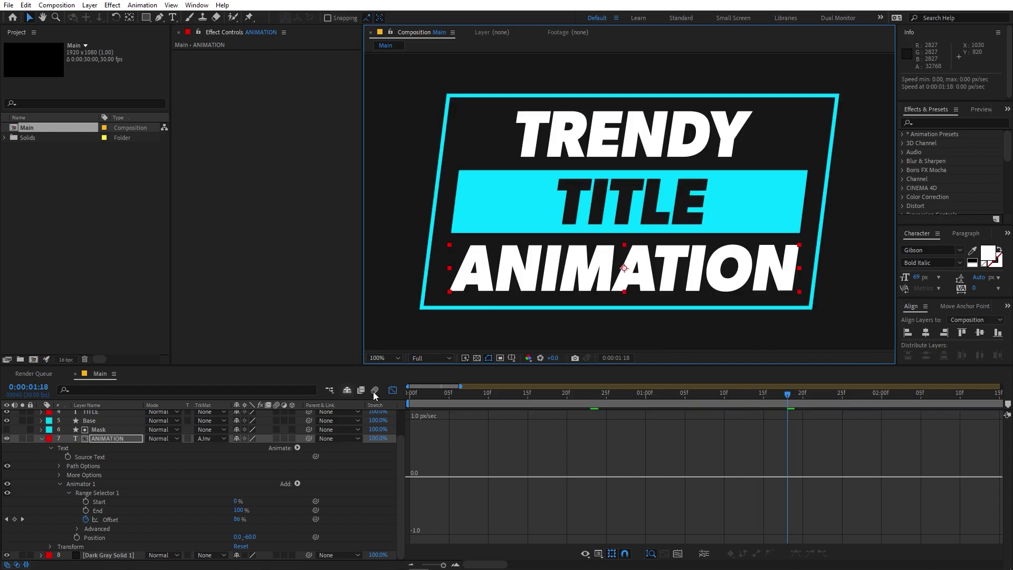
pyautogui.click(392, 391)
# Step: Copy Animator 1 from the ANIMATION layer and paste it onto the TRENDY layer at time zero
pyautogui.click(88, 485)
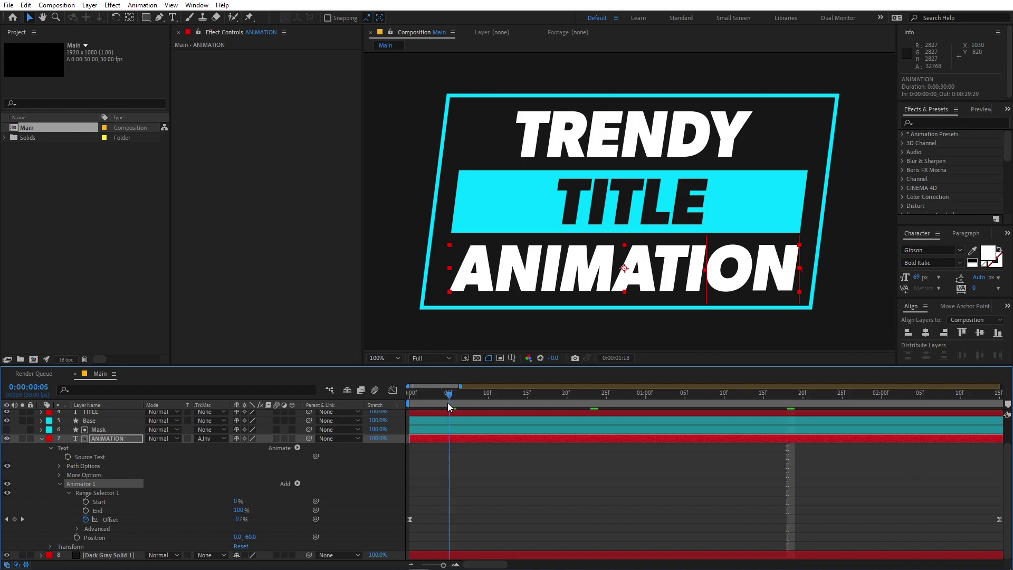
pyautogui.moveTo(447, 403); pyautogui.dragTo(340, 410)
pyautogui.scroll(3, 425, 480)
pyautogui.click(100, 431)
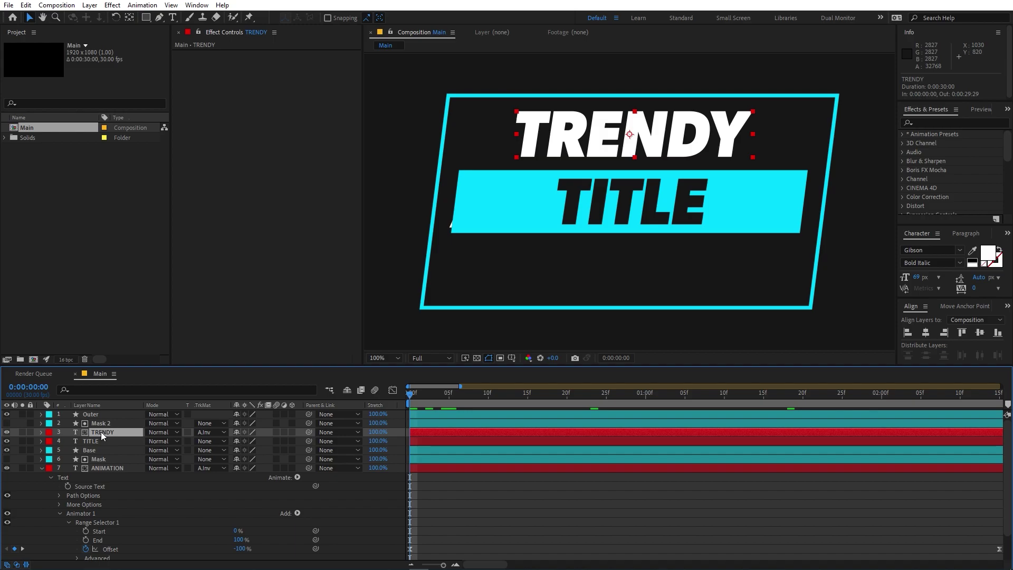
pyautogui.hotkey('ctrl', 'v')
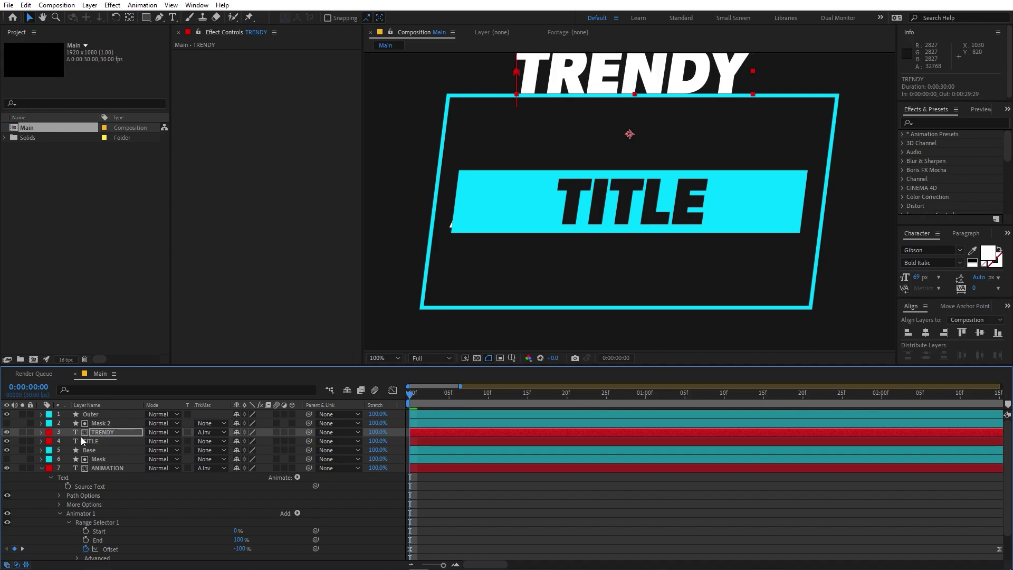
# Step: Set the TRENDY layer's Animator 1 position to 0, 60 and preview both text animations
pyautogui.click(42, 433)
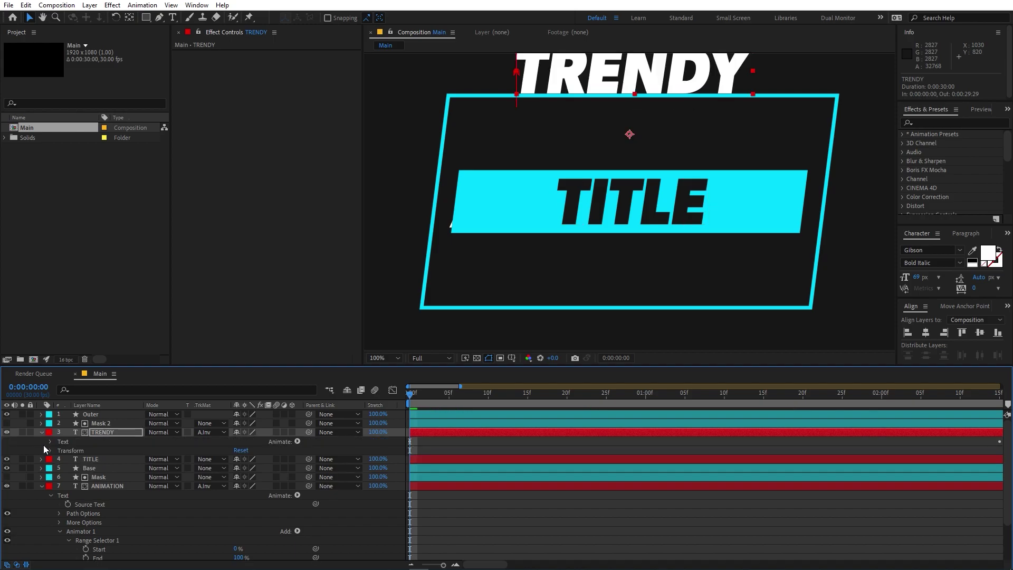
pyautogui.click(49, 441)
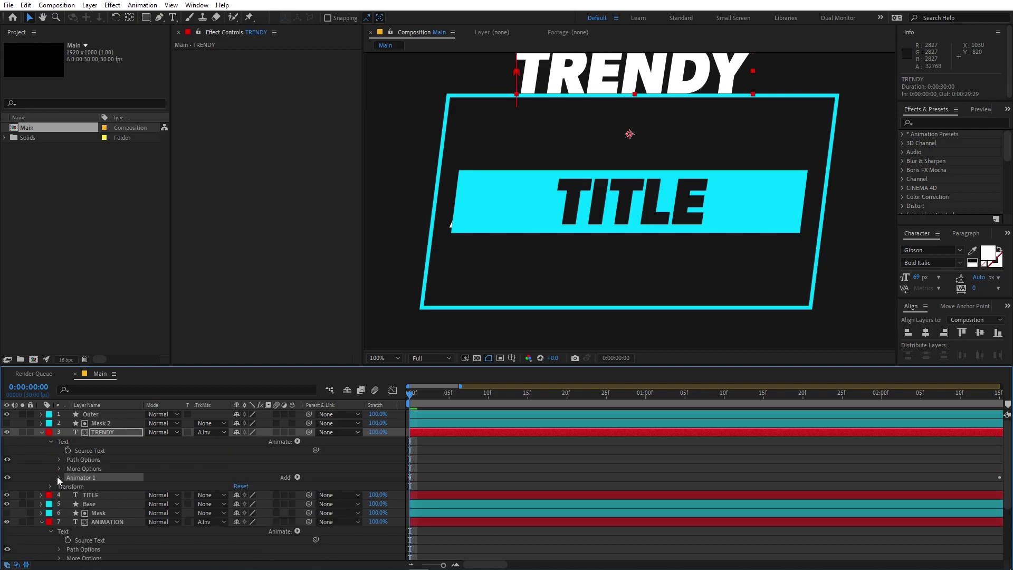
pyautogui.click(59, 477)
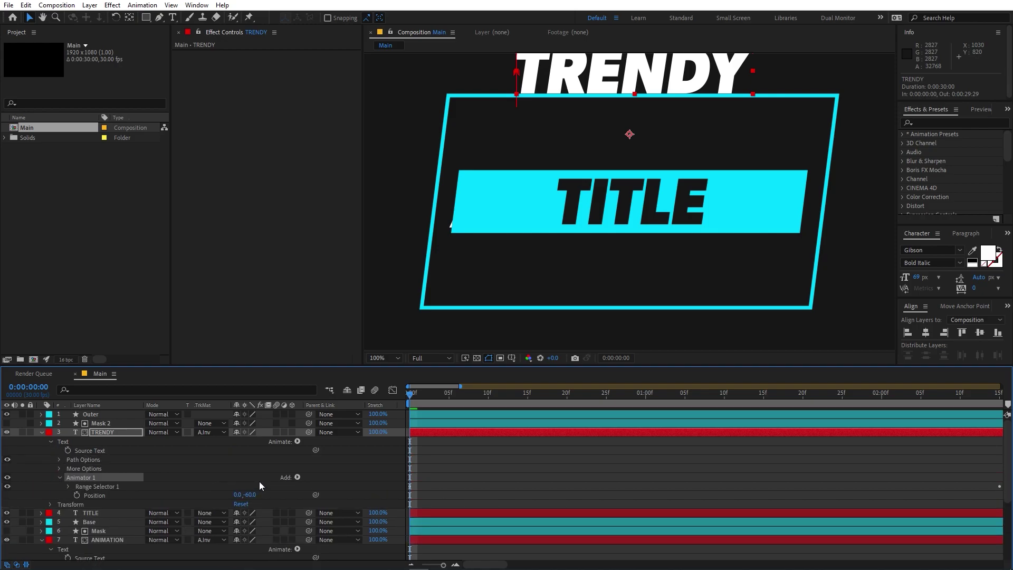
pyautogui.click(250, 494)
pyautogui.write('60')
pyautogui.press('Return')
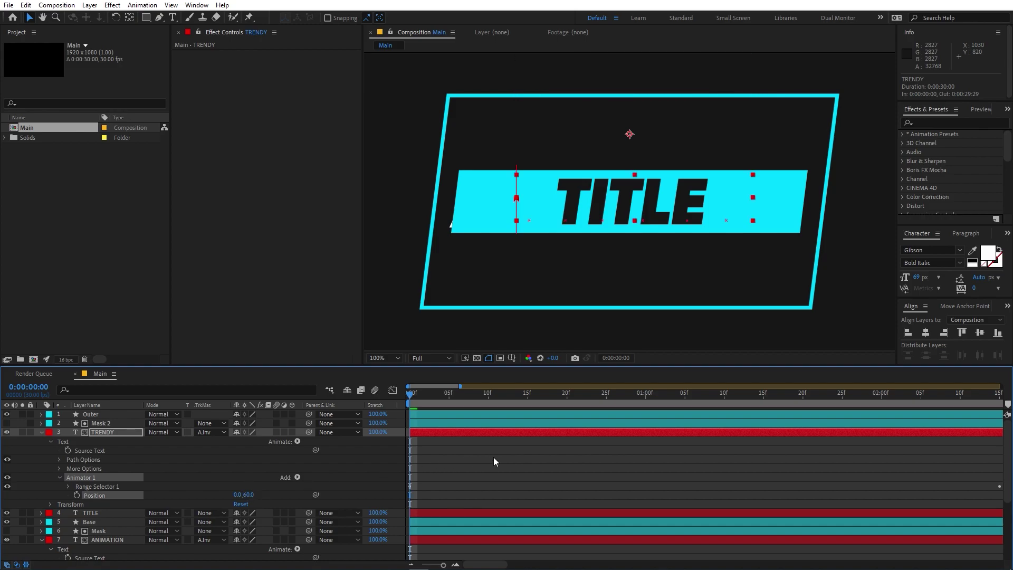
pyautogui.click(501, 460)
pyautogui.press('space')
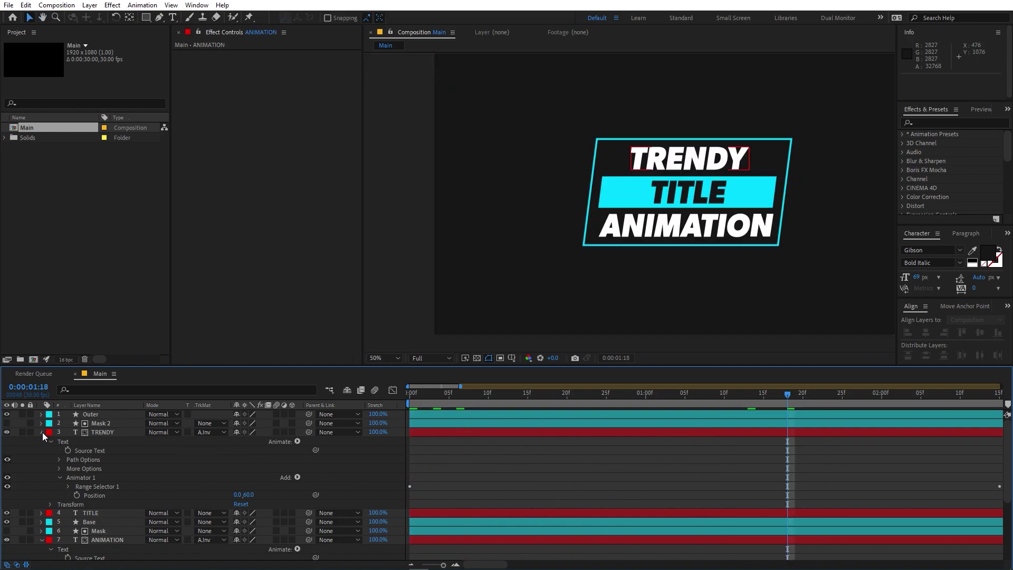
# Step: Keyframe the Base layer's Scale from 0% at time zero to 100% at two seconds
pyautogui.click(42, 432)
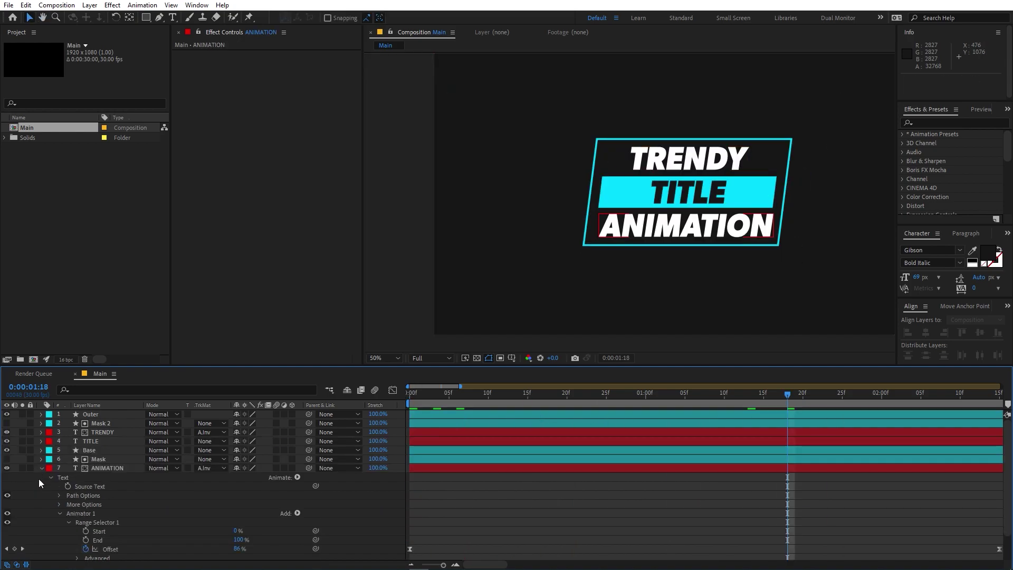
pyautogui.click(41, 468)
pyautogui.click(87, 451)
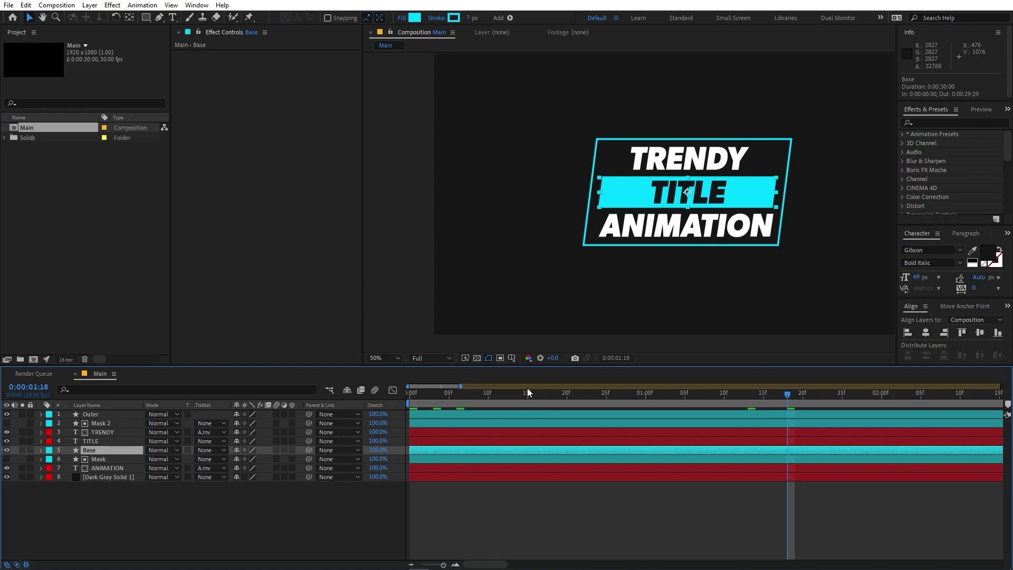
pyautogui.press('Home')
pyautogui.press('s')
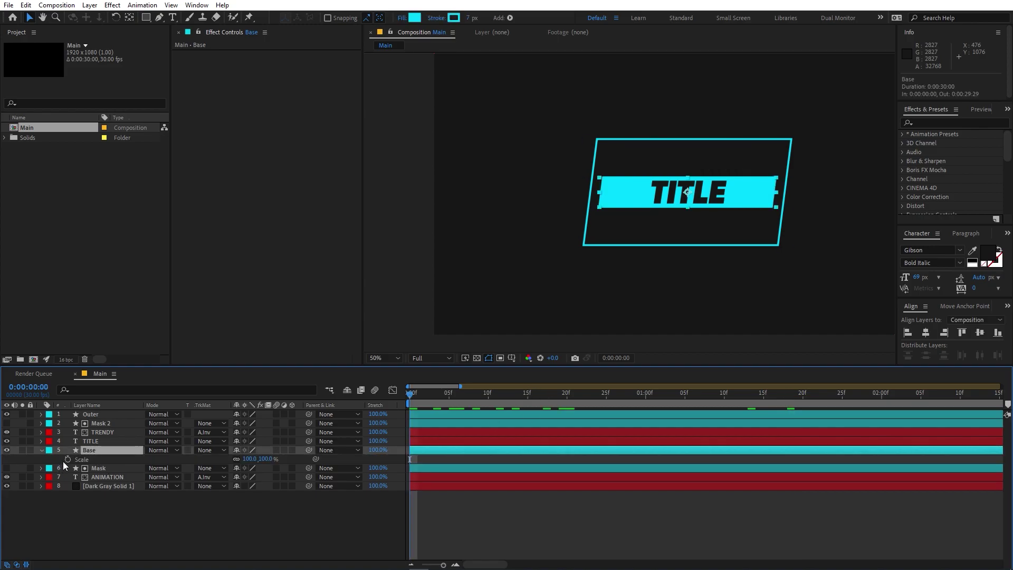
pyautogui.click(67, 459)
pyautogui.moveTo(409, 459); pyautogui.dragTo(877, 456)
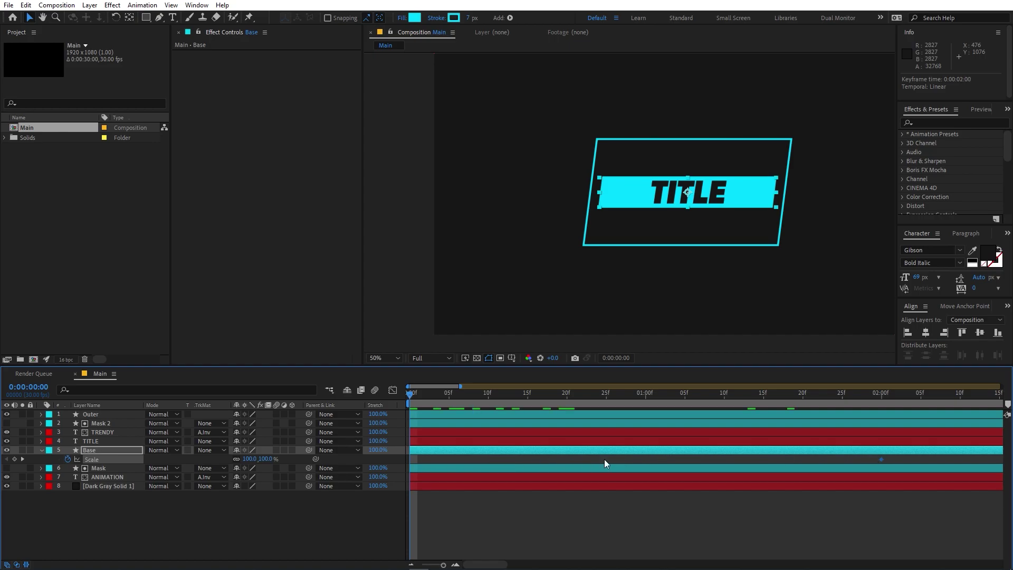
pyautogui.click(251, 459)
pyautogui.write('0')
pyautogui.press('Return')
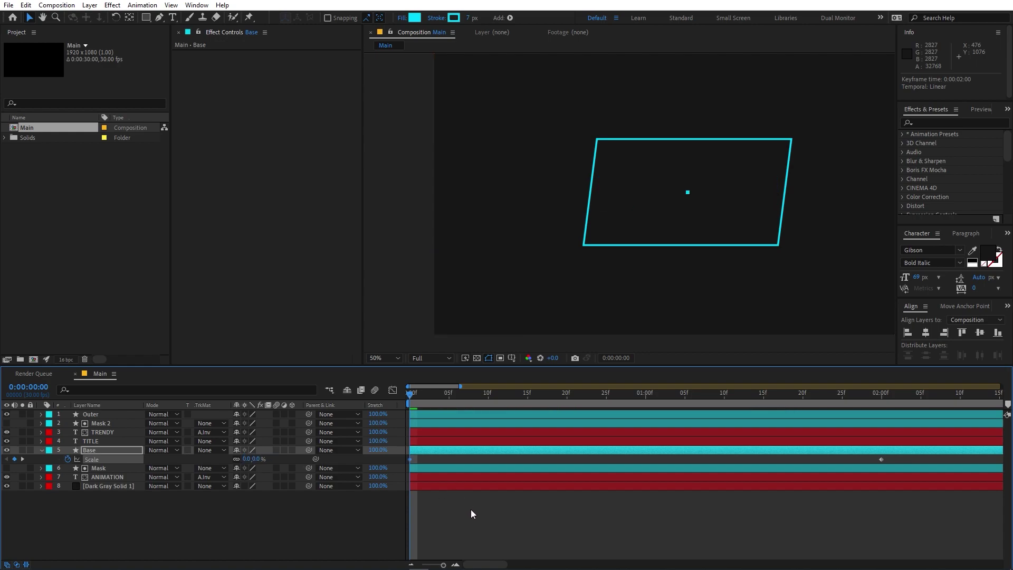
# Step: Apply Easy Ease to both Base Scale keyframes and reshape their speed graph to peak early and slow down gradually
pyautogui.scroll(-5, 471, 509)
pyautogui.moveTo(490, 459); pyautogui.dragTo(363, 465)
pyautogui.press('F9')
pyautogui.click(392, 390)
pyautogui.moveTo(559, 479); pyautogui.dragTo(352, 566)
pyautogui.moveTo(469, 533); pyautogui.dragTo(433, 531)
pyautogui.press('space')
pyautogui.moveTo(517, 490); pyautogui.dragTo(446, 540)
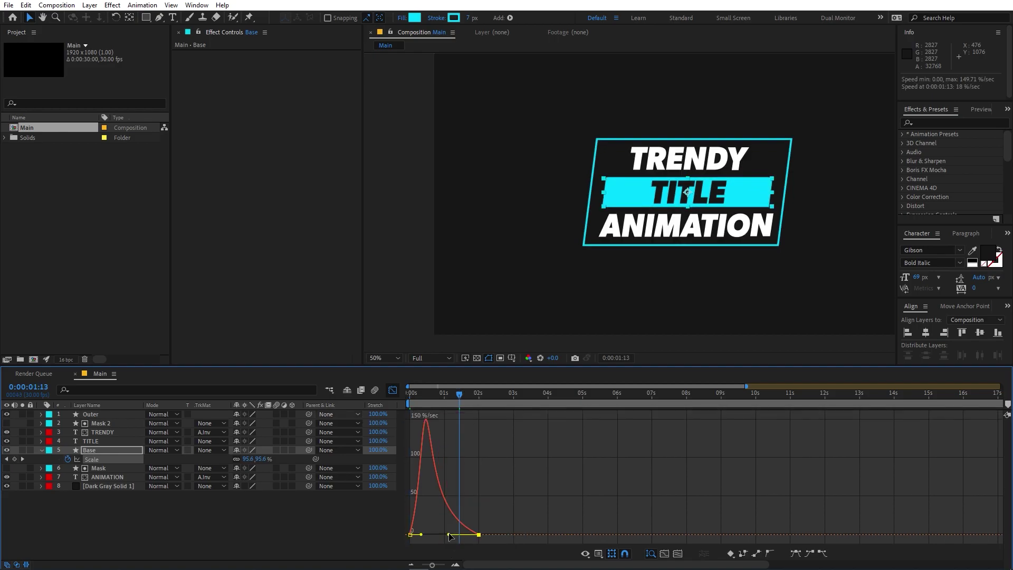
# Step: Shorten the Base scale animation by moving its final Scale keyframe to 0:00:01:06
pyautogui.click(392, 390)
pyautogui.click(581, 513)
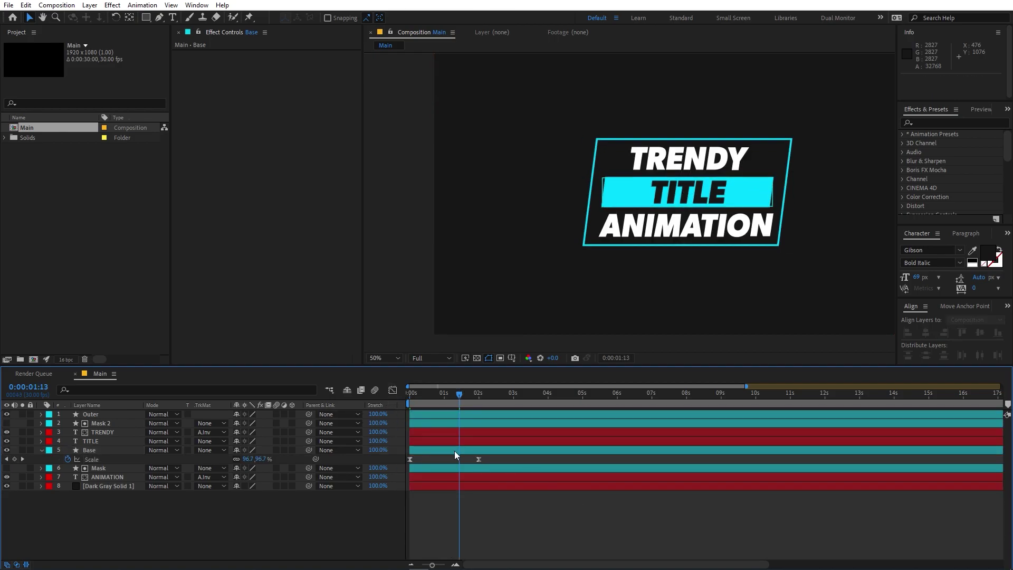
pyautogui.moveTo(479, 460); pyautogui.dragTo(452, 461)
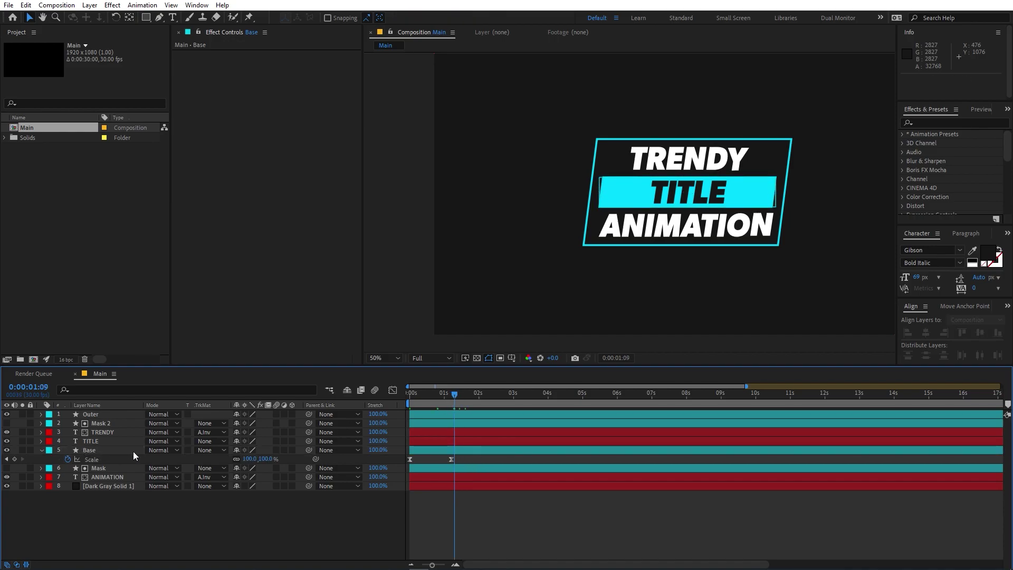
# Step: Duplicate the Base layer and place the copy directly above the TITLE layer
pyautogui.click(116, 450)
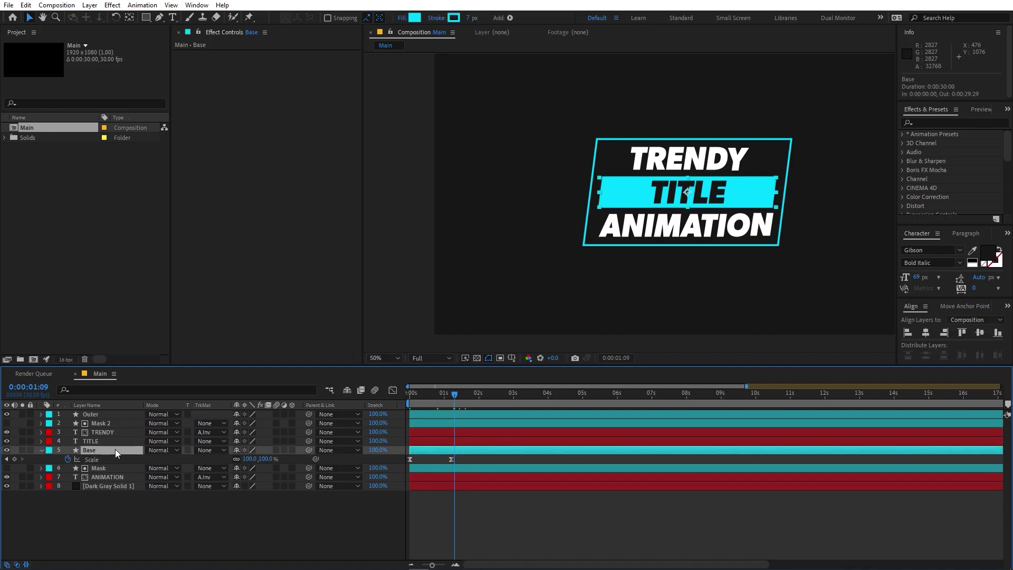
pyautogui.hotkey('ctrl', 'd')
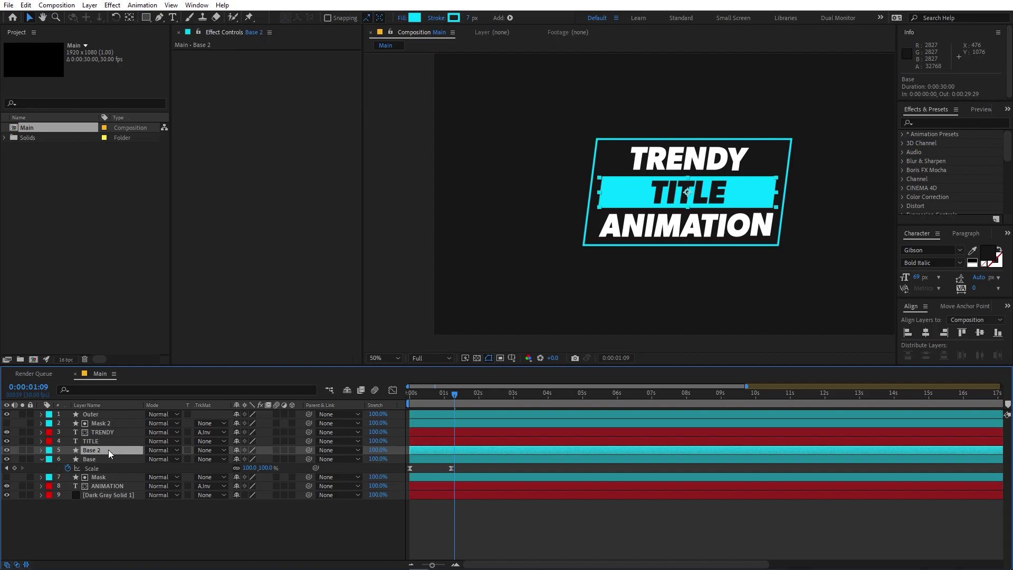
pyautogui.moveTo(104, 453); pyautogui.dragTo(106, 441)
# Step: Set the TITLE layer's track matte to Alpha Matte "Base 2" and preview the bar revealing the text
pyautogui.click(106, 449)
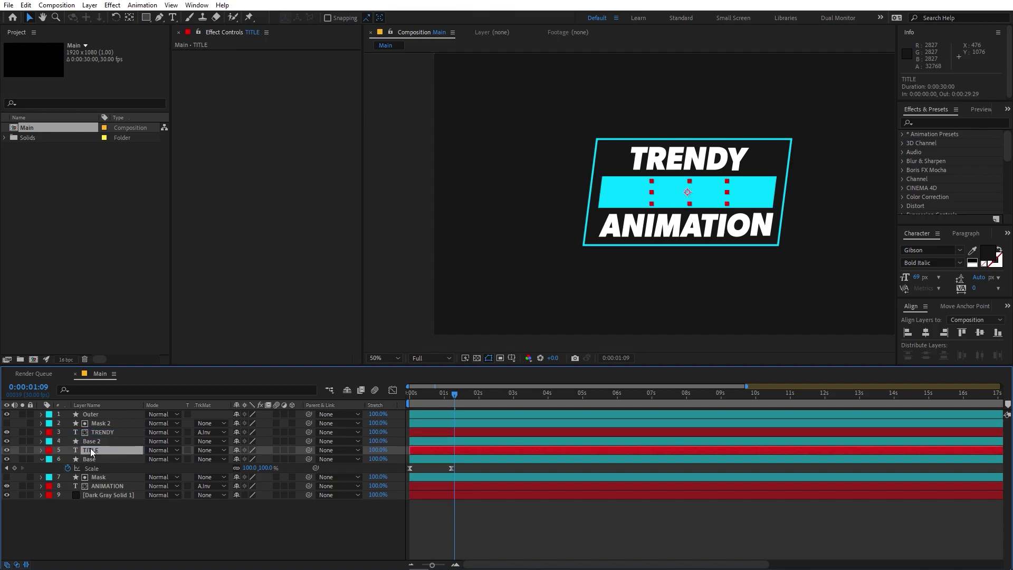
pyautogui.click(217, 449)
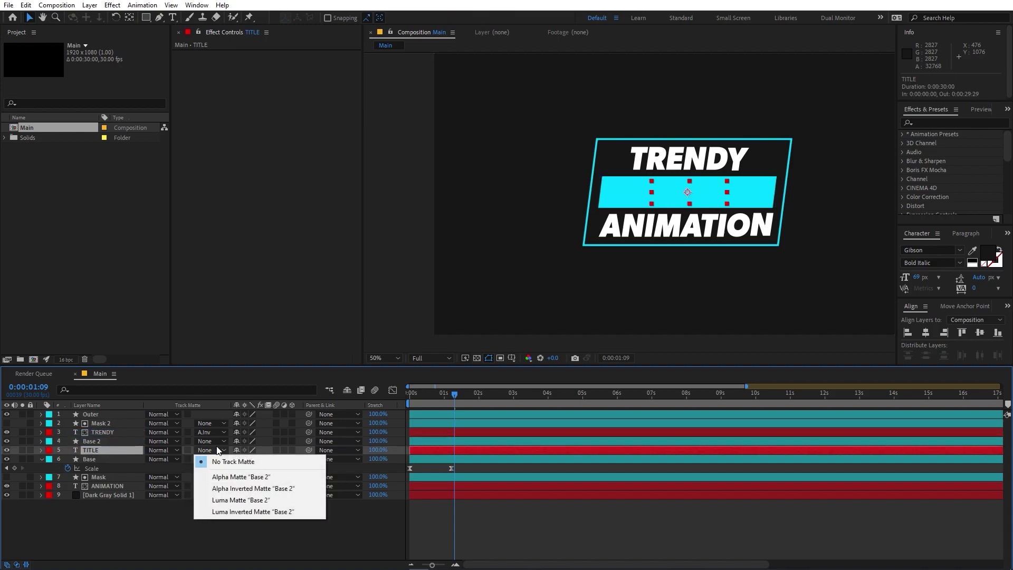
pyautogui.click(225, 479)
pyautogui.press('space')
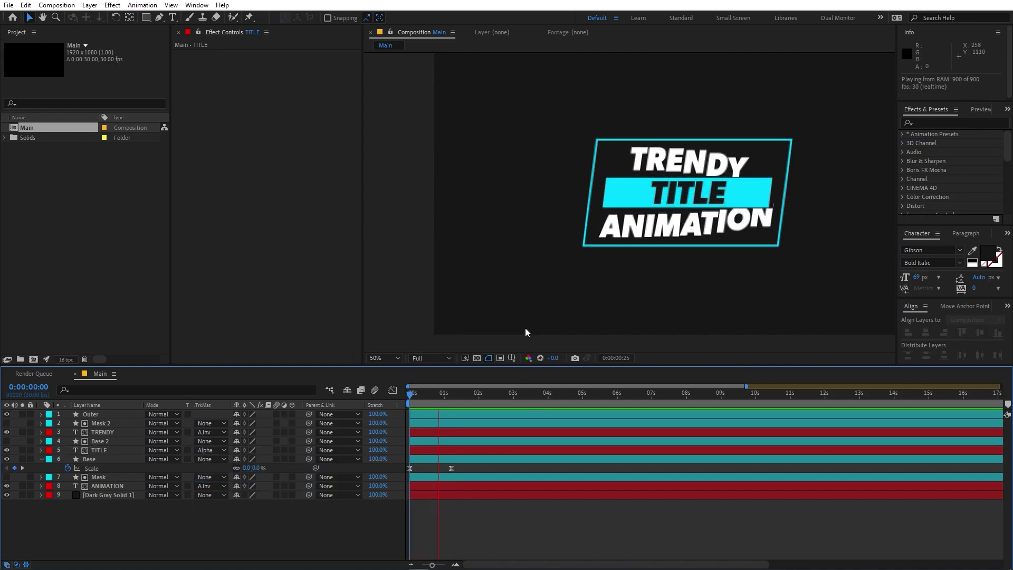
pyautogui.press('space')
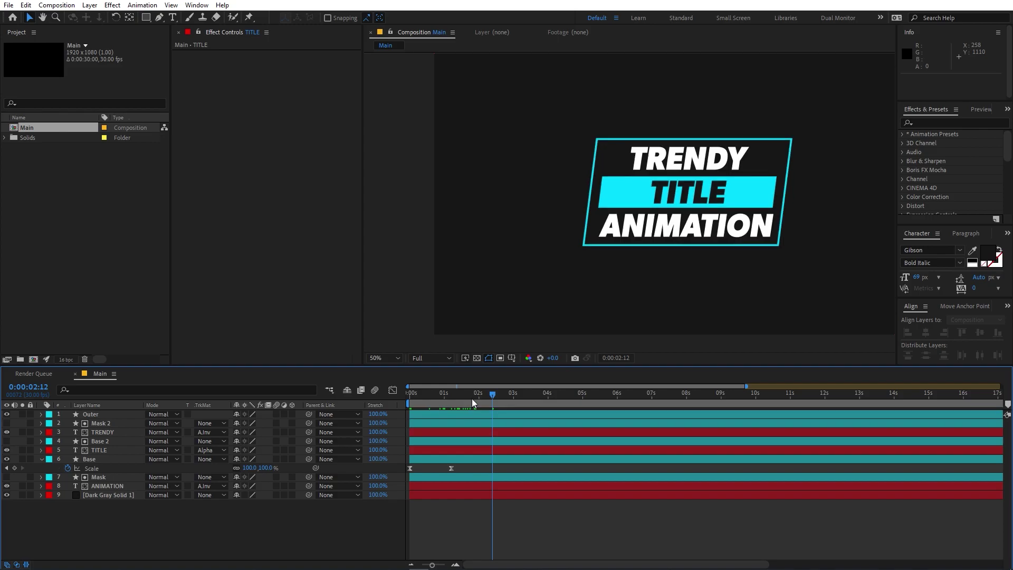
# Step: Add Trim Paths to the Outer frame layer's contents
pyautogui.press('Home')
pyautogui.click(52, 416)
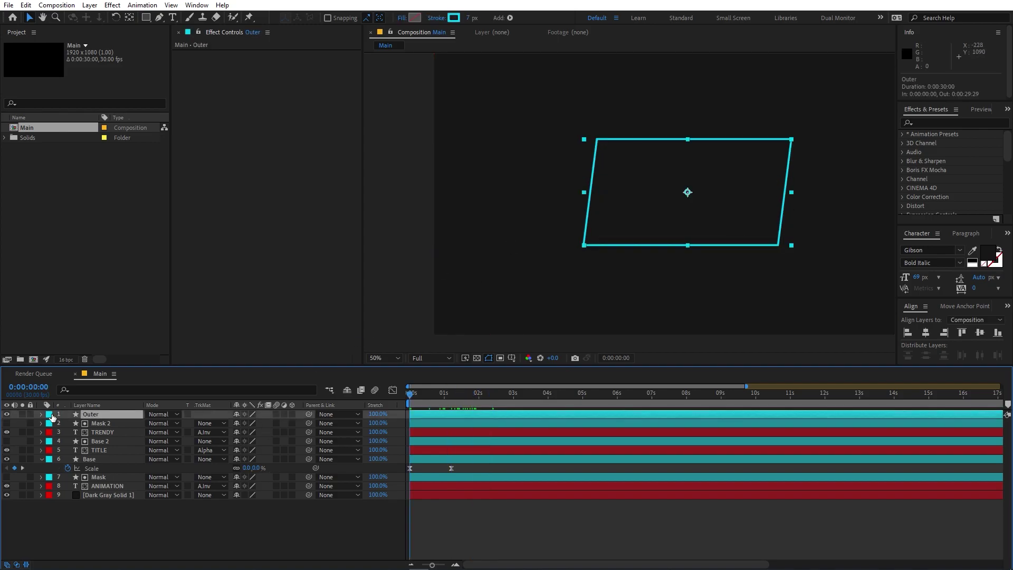
pyautogui.click(42, 416)
pyautogui.click(297, 423)
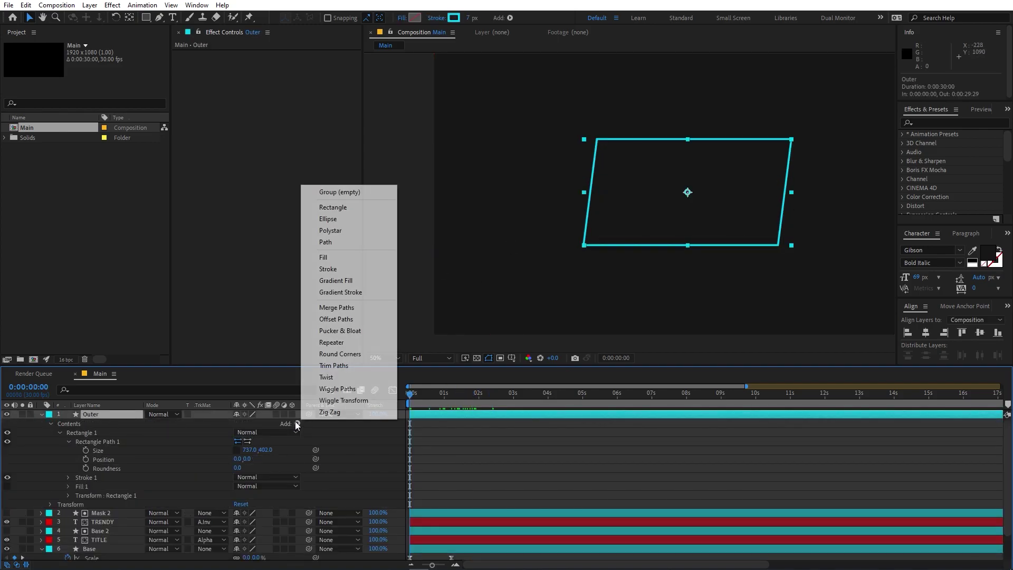
pyautogui.click(337, 366)
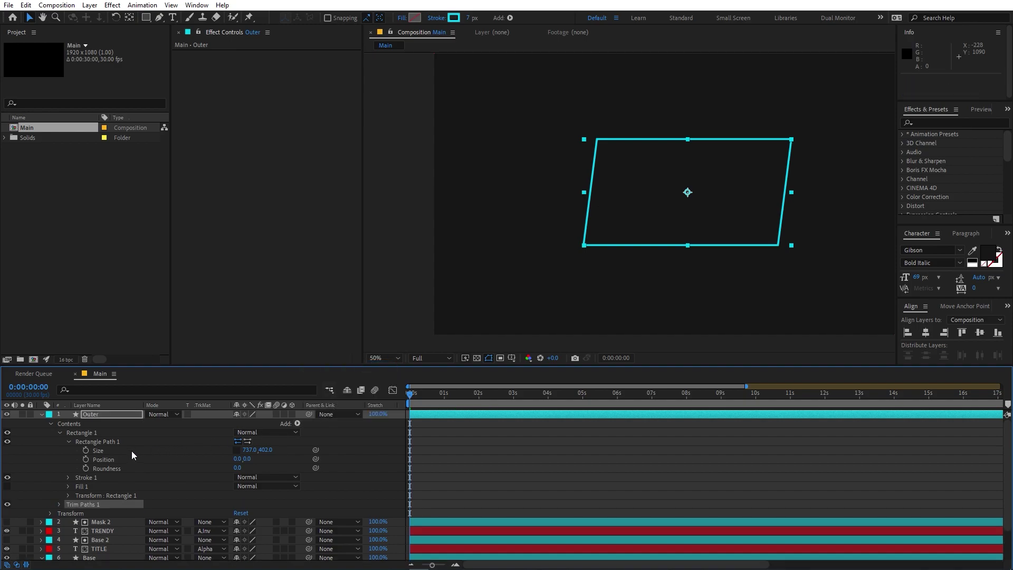
# Step: Keyframe the Outer layer's Trim Paths Start and End at time zero with both values at 50%
pyautogui.click(58, 504)
pyautogui.scroll(-2, 46, 490)
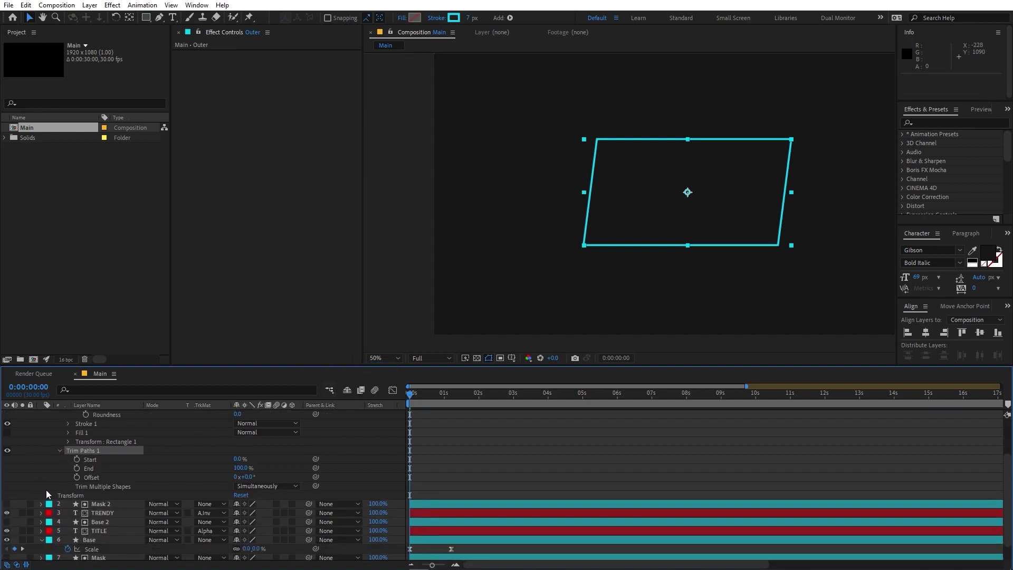
pyautogui.click(77, 459)
pyautogui.click(77, 468)
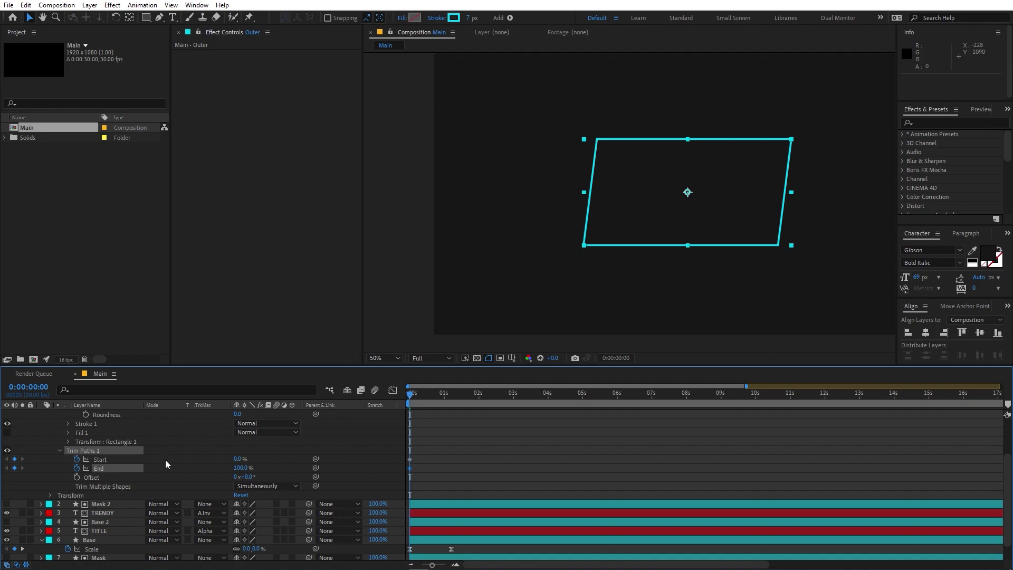
pyautogui.click(235, 459)
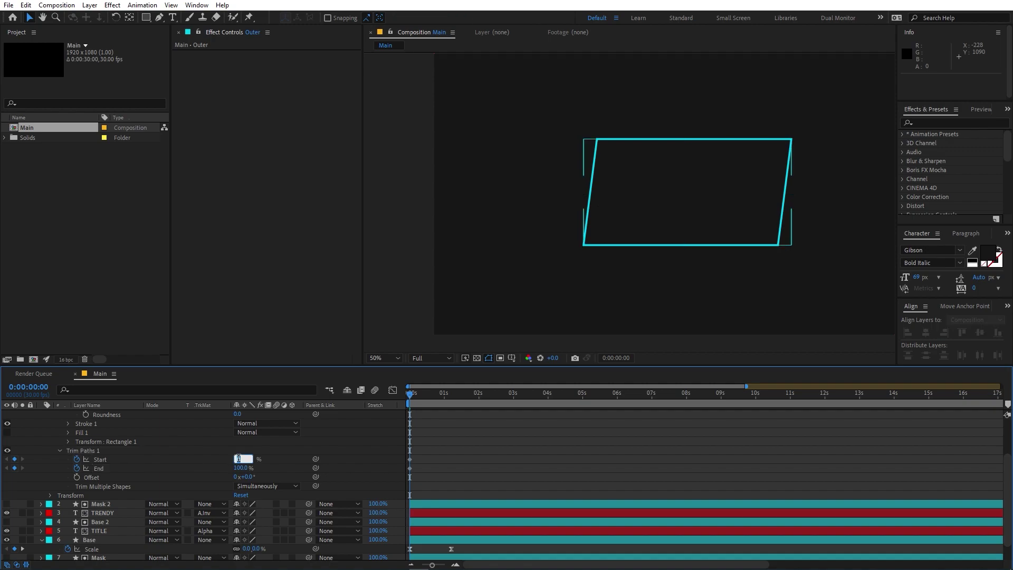
pyautogui.write('50')
pyautogui.press('Tab')
pyautogui.press('Return')
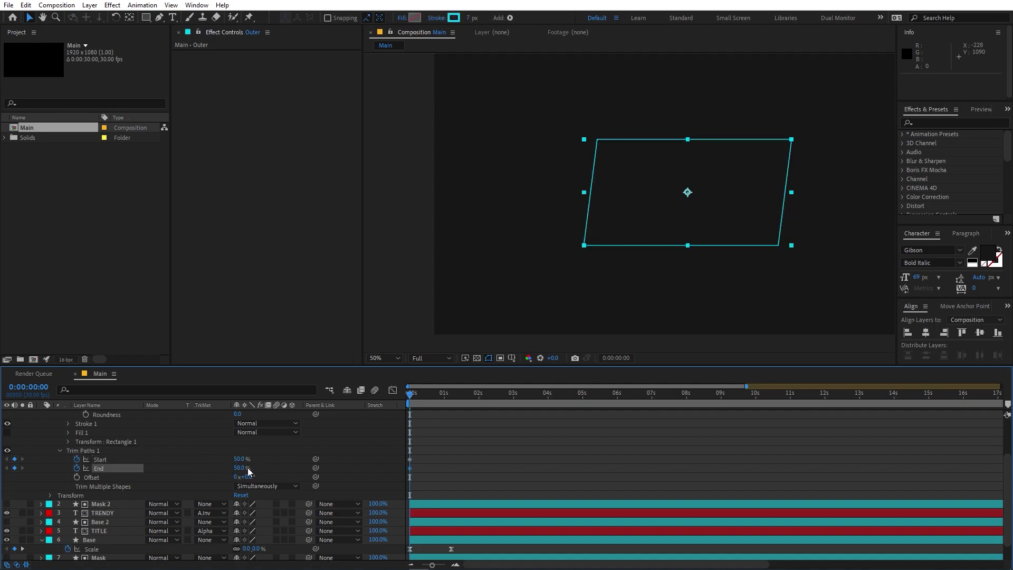
# Step: Set the Trim Paths Start to 100% and End to 0% at 0:00:01:29
pyautogui.moveTo(452, 399); pyautogui.dragTo(477, 395)
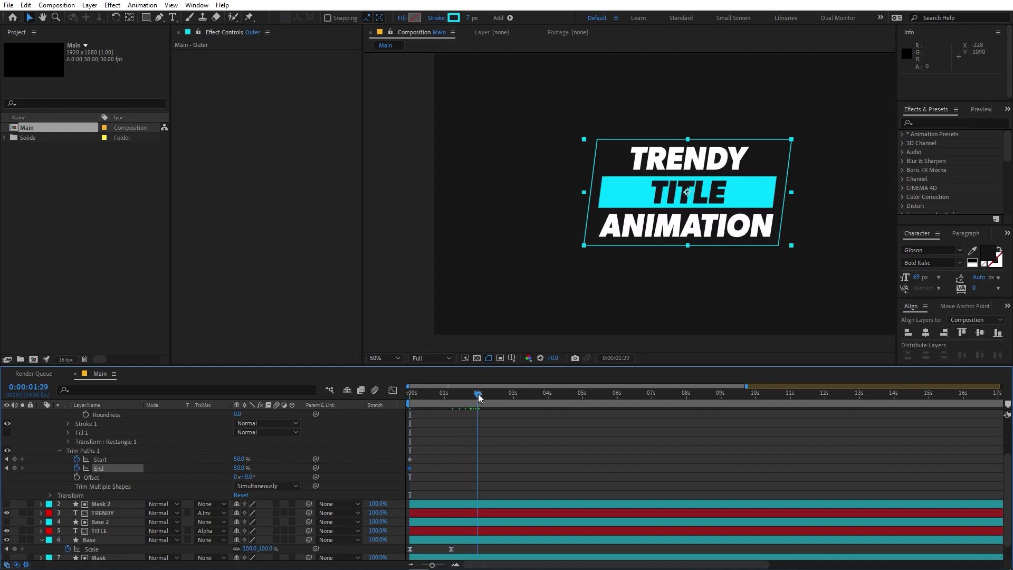
pyautogui.moveTo(236, 460); pyautogui.dragTo(360, 459)
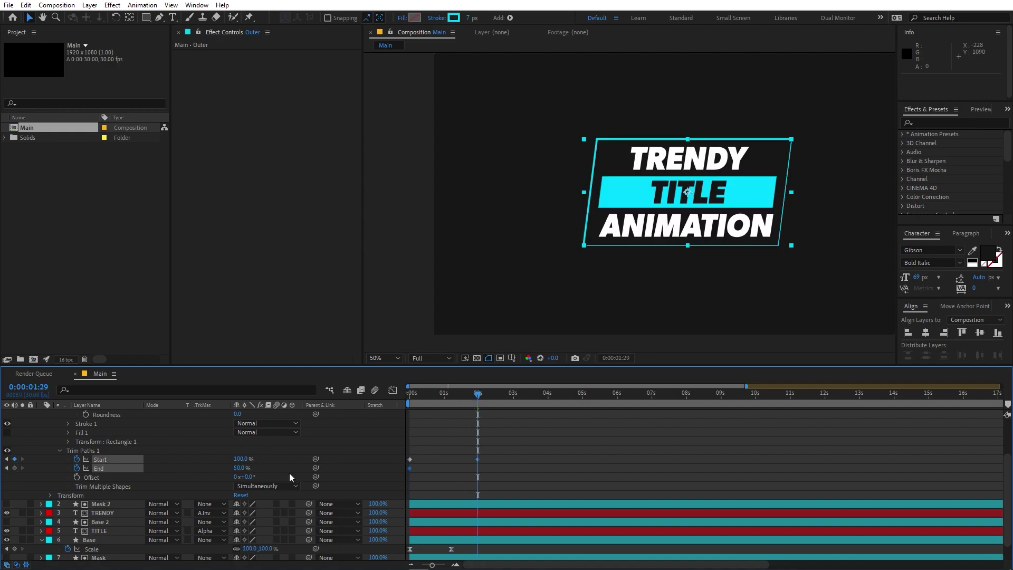
pyautogui.click(190, 469)
pyautogui.moveTo(239, 467); pyautogui.dragTo(122, 467)
# Step: Set the Trim Paths Offset to -58° so the frame draws from its bottom edge, and preview it
pyautogui.moveTo(455, 401); pyautogui.dragTo(432, 411)
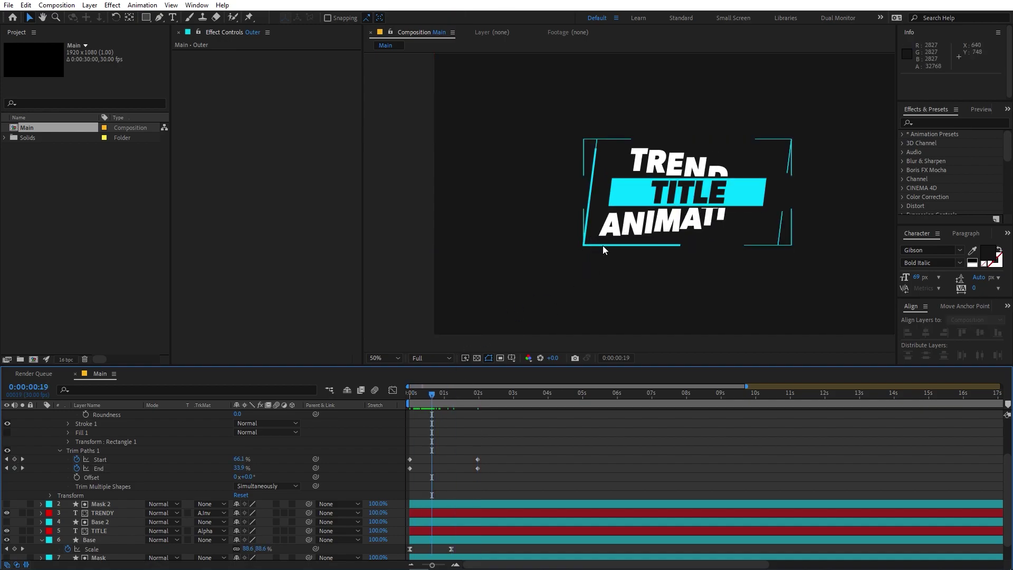
pyautogui.click(443, 395)
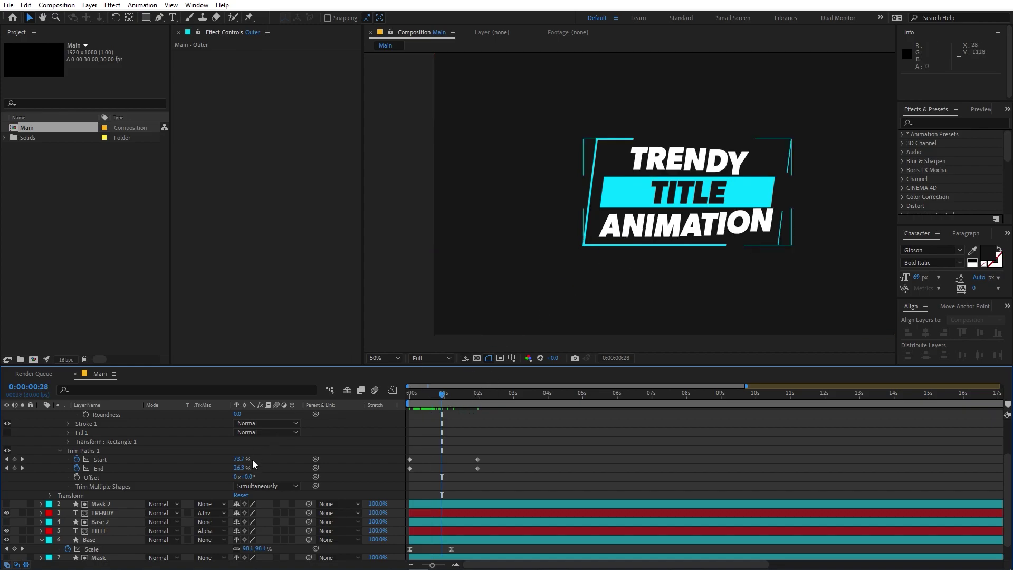
pyautogui.hotkey('shift', 'pageup')
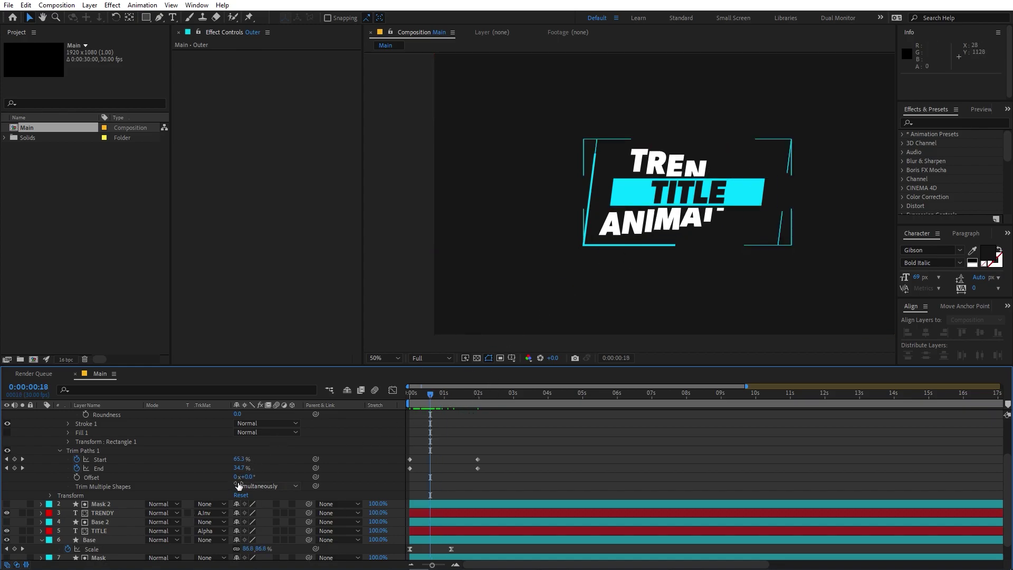
pyautogui.moveTo(245, 481); pyautogui.dragTo(209, 479)
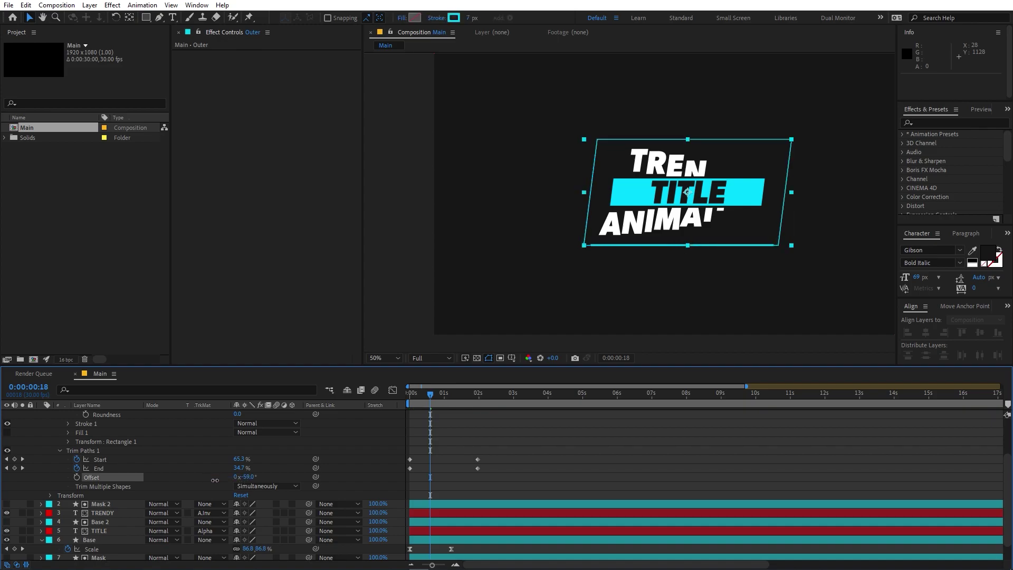
pyautogui.moveTo(214, 480); pyautogui.dragTo(216, 480)
pyautogui.press('space')
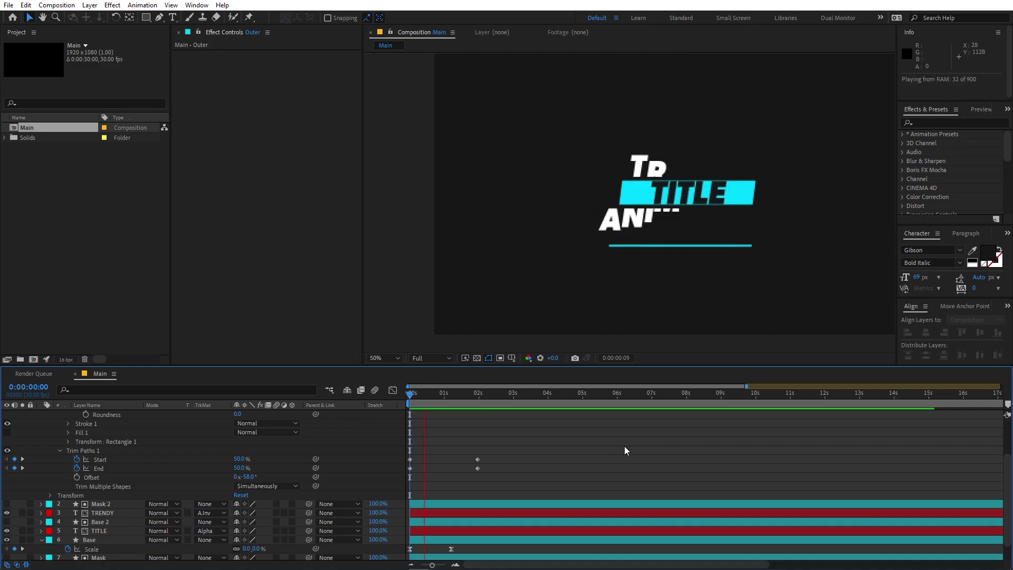
pyautogui.press('space')
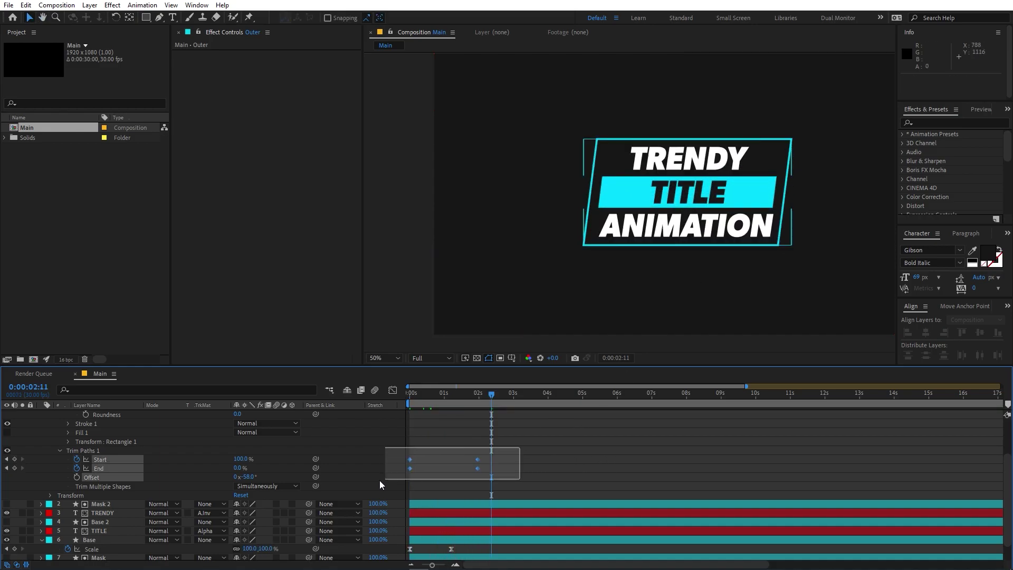
# Step: Ease the Trim Paths Start and End keyframes and shift their speed curves to peak before one second
pyautogui.moveTo(378, 480); pyautogui.dragTo(378, 480)
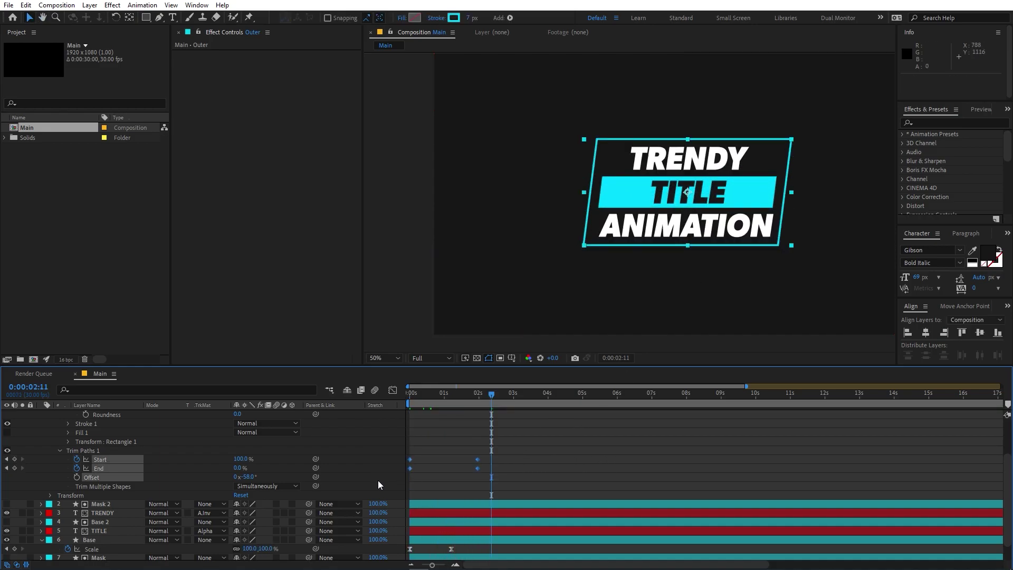
pyautogui.click(393, 390)
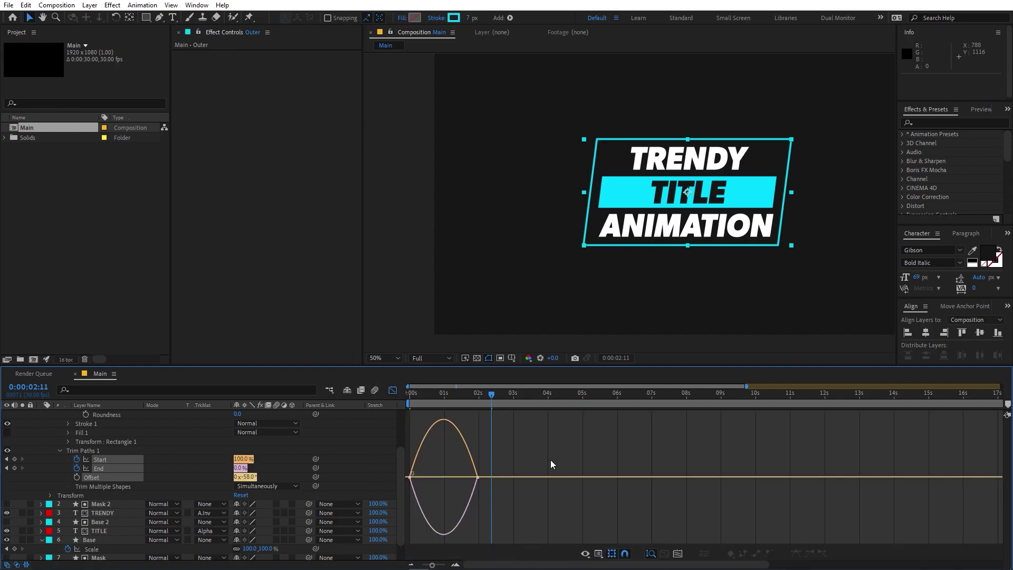
pyautogui.moveTo(466, 477); pyautogui.dragTo(428, 477)
pyautogui.click(410, 477)
pyautogui.press('space')
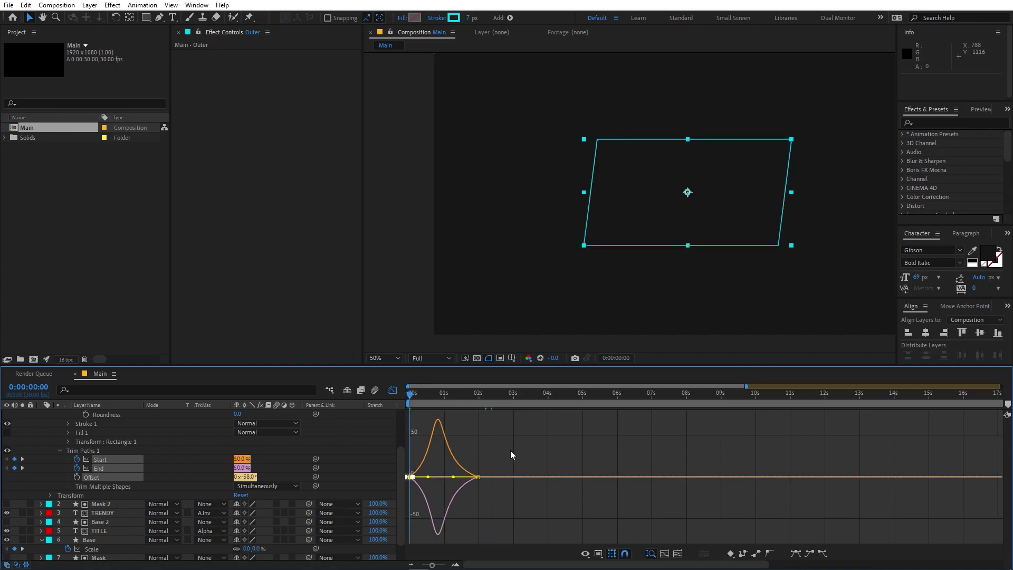
# Step: Sharpen the Start and End speed peaks by increasing the final keyframes' incoming influence to about 68%, and preview the frame animation
pyautogui.moveTo(524, 464); pyautogui.dragTo(370, 501)
pyautogui.moveTo(453, 477); pyautogui.dragTo(434, 476)
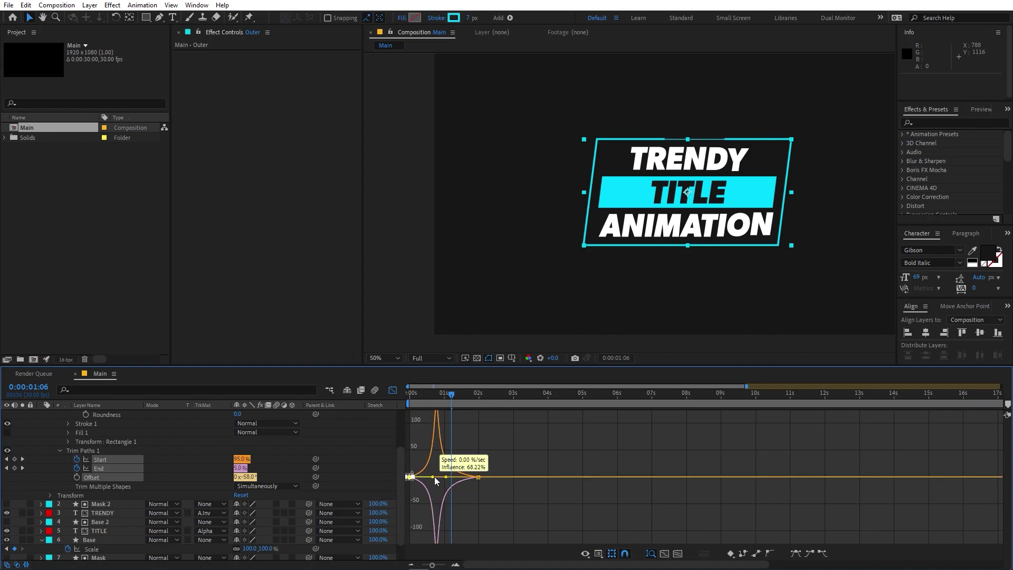
pyautogui.press('space')
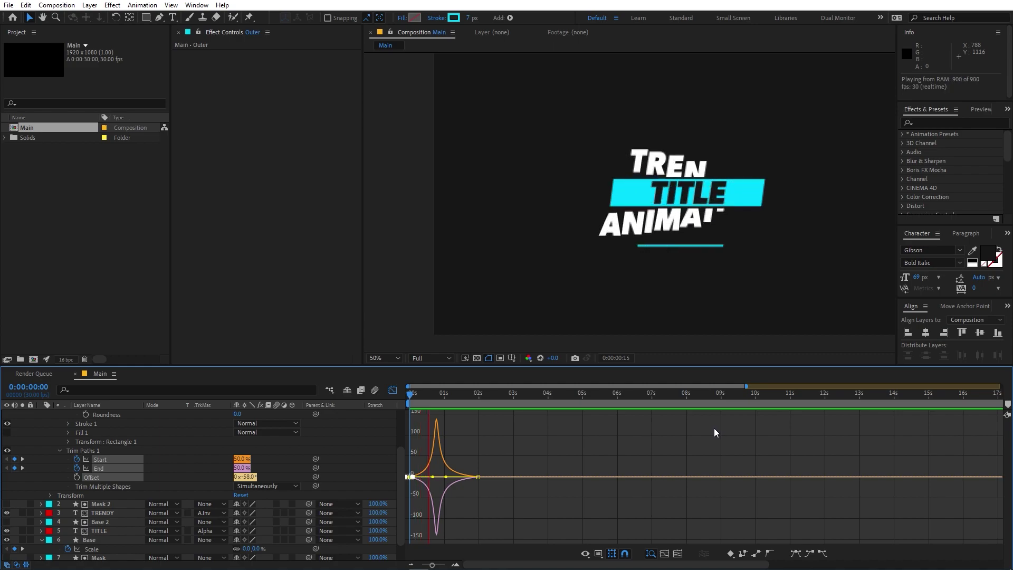
pyautogui.press('space')
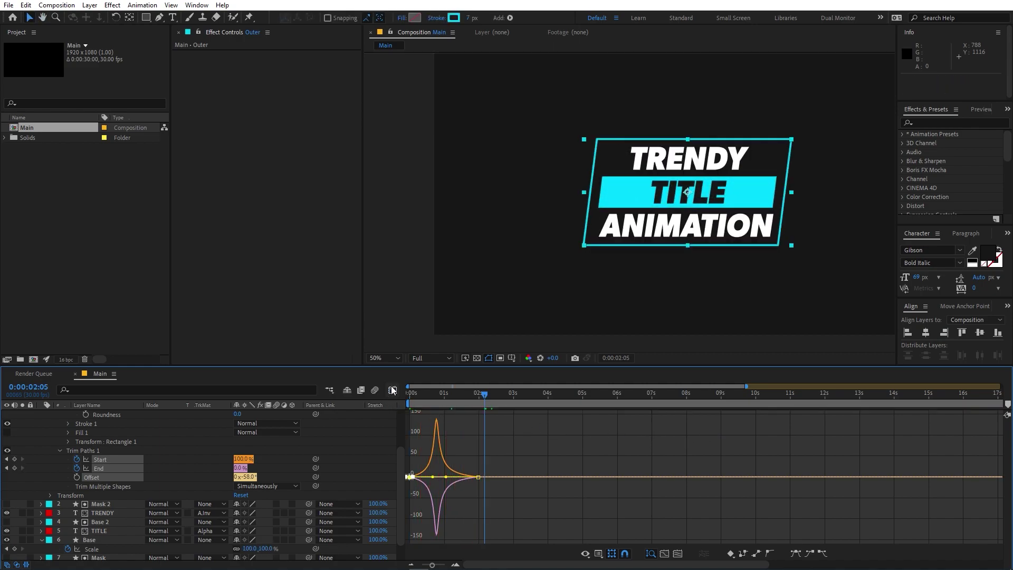
# Step: Move the Outer layer's final Trim Paths Start and End keyframes to 0:00:01:16, preview the timing, and collapse the layer properties
pyautogui.hotkey('shift', 'F3')
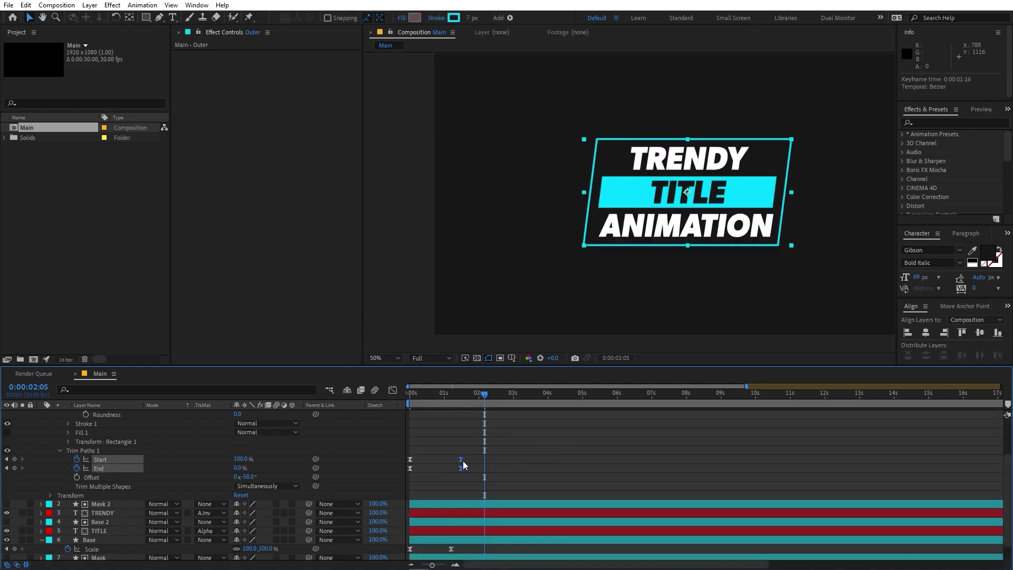
pyautogui.press('space')
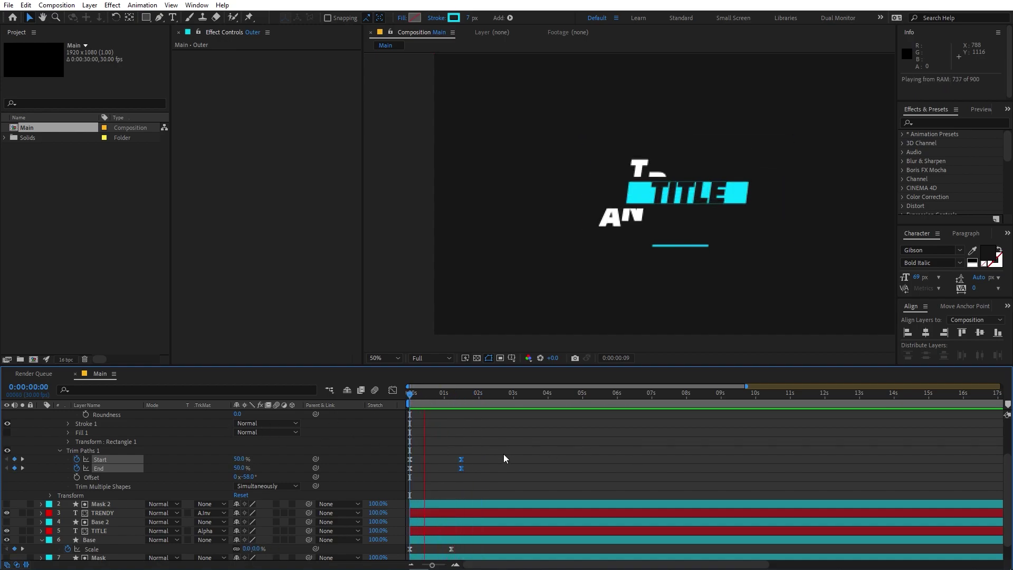
pyautogui.press('space')
pyautogui.scroll(2, 63, 432)
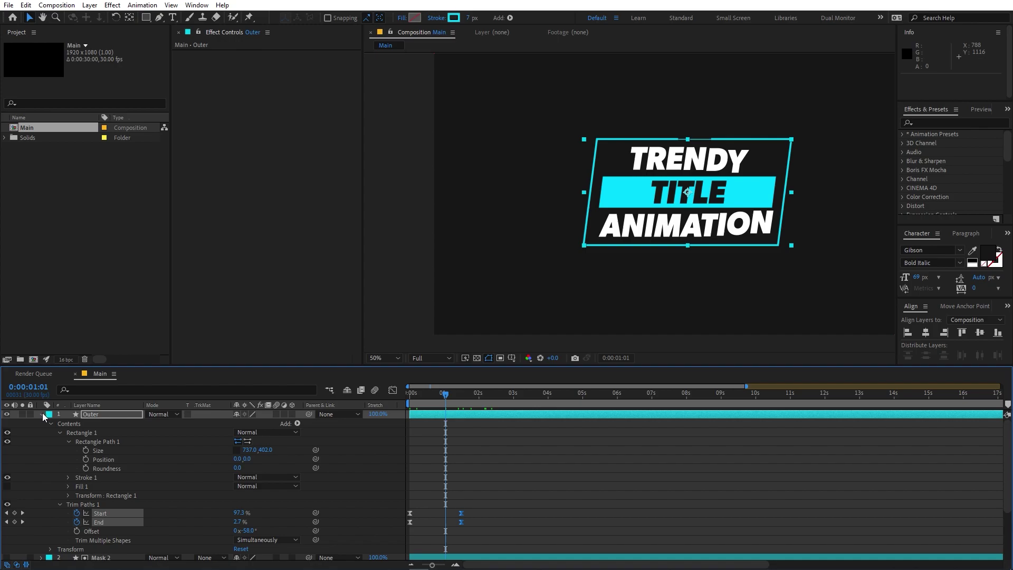
pyautogui.click(41, 414)
pyautogui.click(42, 460)
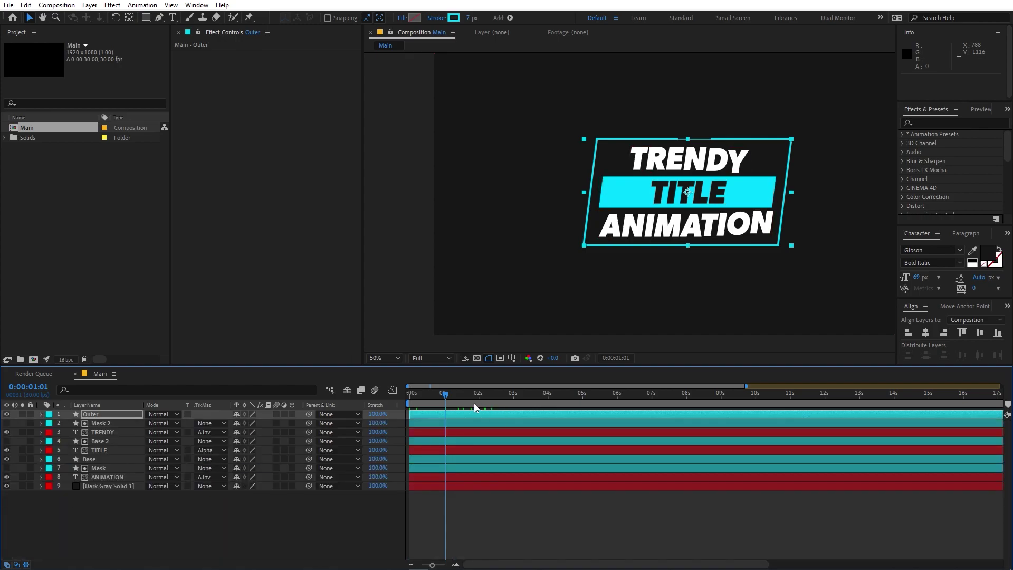
# Step: Delay the Mask 2, TRENDY, Mask and ANIMATION layers by 7 frames and preview the title animation
pyautogui.moveTo(410, 404); pyautogui.dragTo(431, 403)
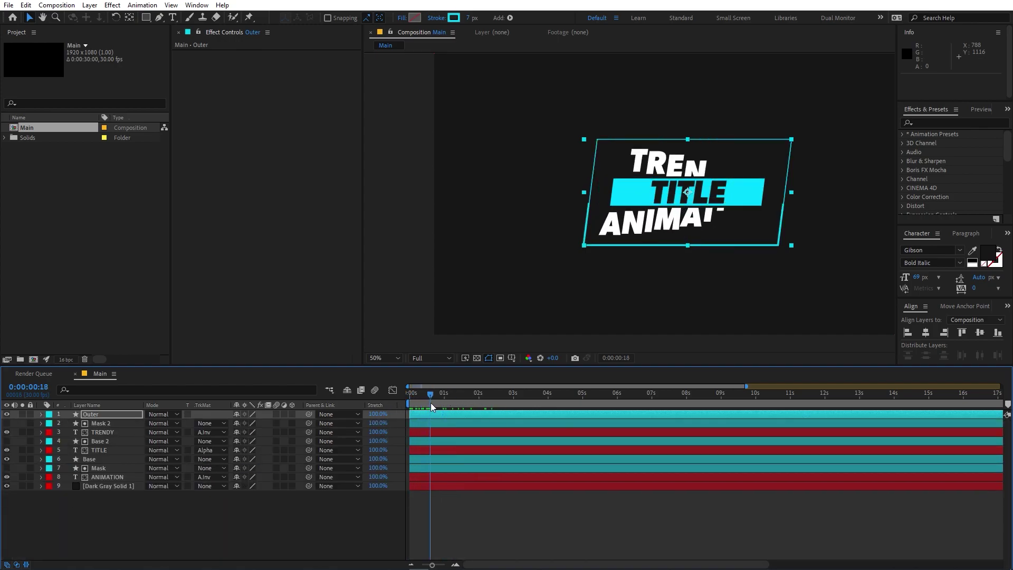
pyautogui.click(108, 469)
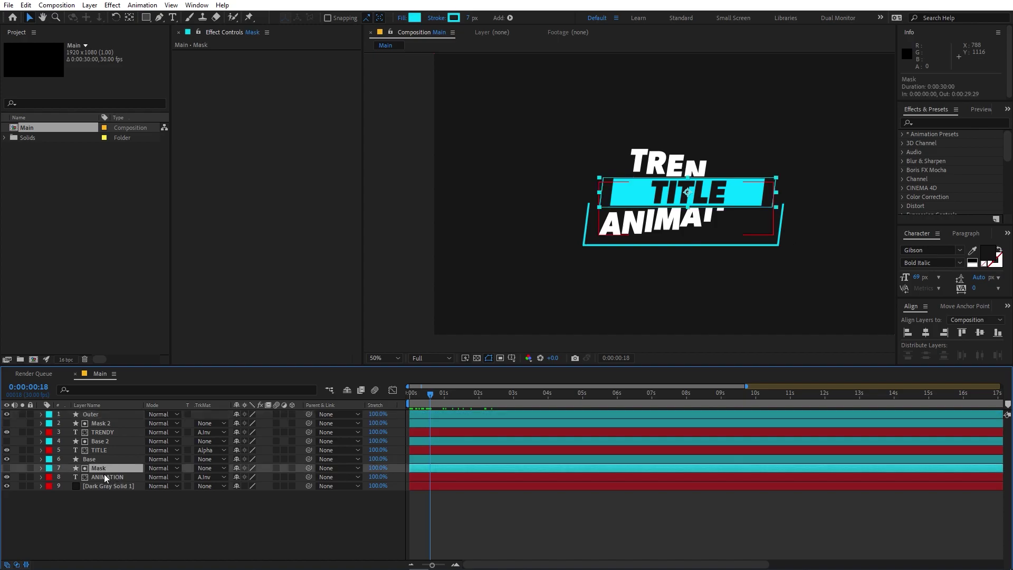
pyautogui.keyDown('ctrl'); pyautogui.click(104, 476); pyautogui.keyUp('ctrl')
pyautogui.keyDown('ctrl'); pyautogui.click(102, 431); pyautogui.keyUp('ctrl')
pyautogui.keyDown('ctrl'); pyautogui.click(100, 423); pyautogui.keyUp('ctrl')
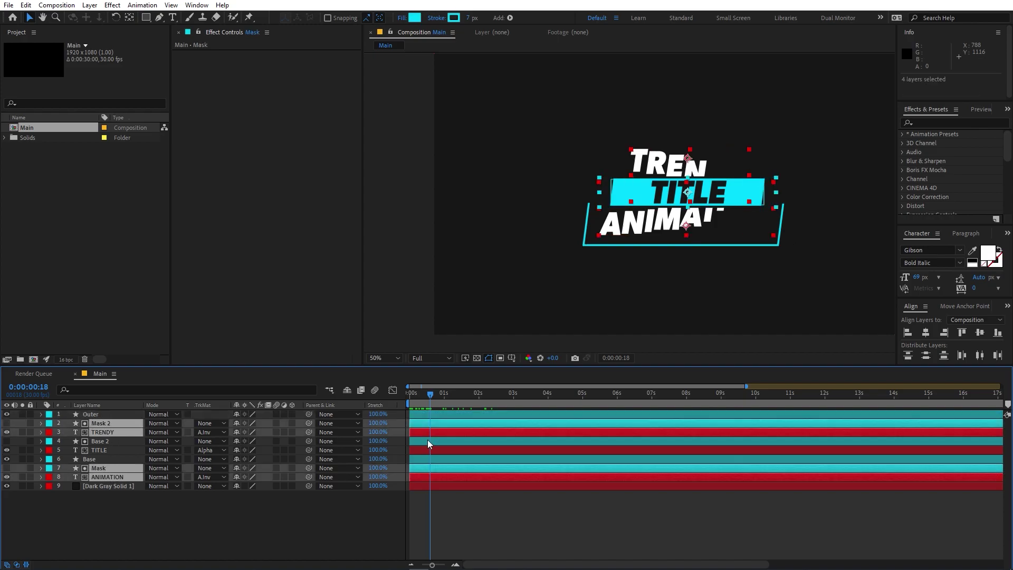
pyautogui.moveTo(424, 431); pyautogui.dragTo(432, 432)
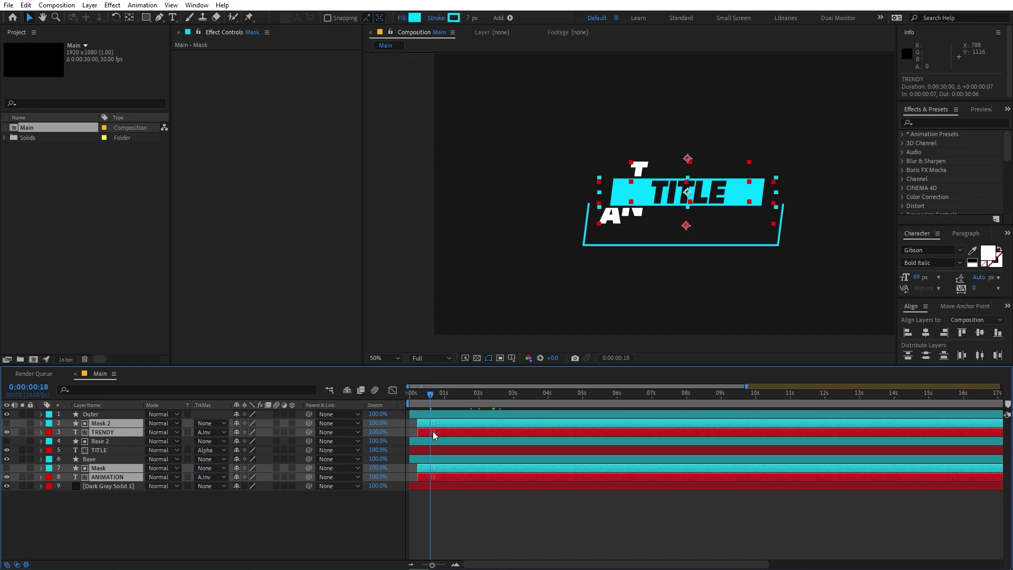
pyautogui.press('space')
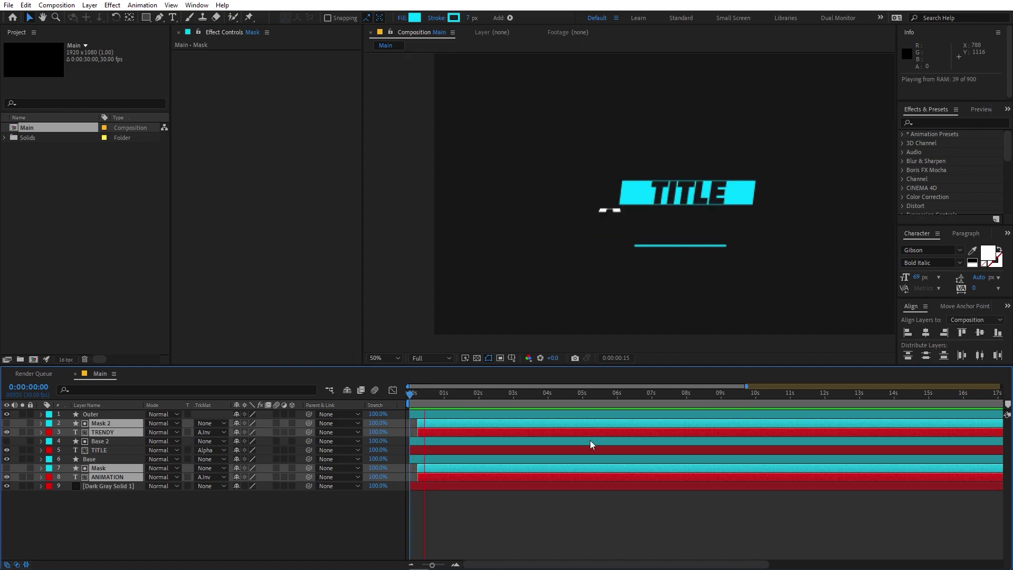
pyautogui.click(294, 536)
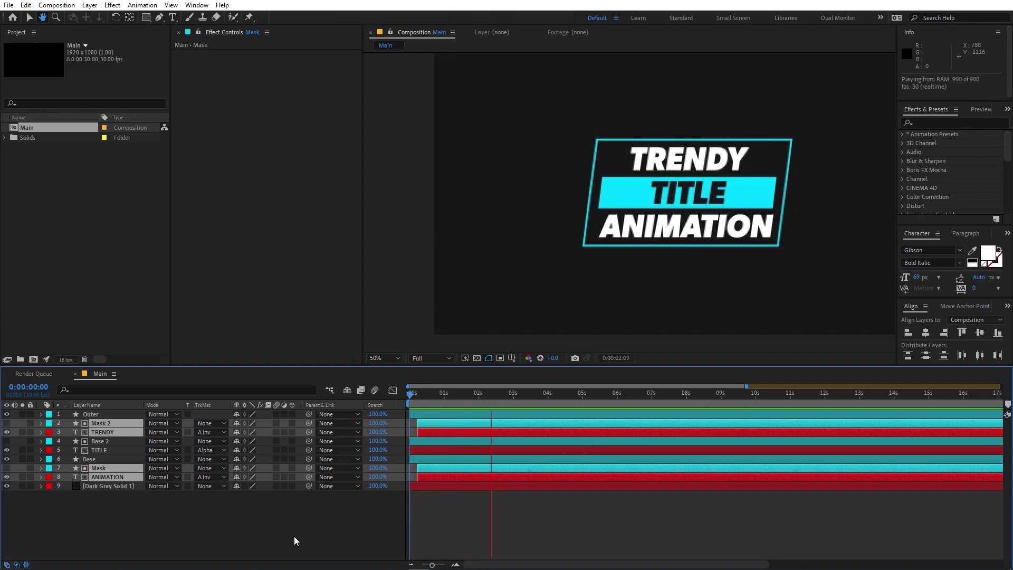
# Step: Fit the composition in the viewer, add a null object, and parent all layers from Outer through ANIMATION to it
pyautogui.click(381, 359)
pyautogui.click(378, 379)
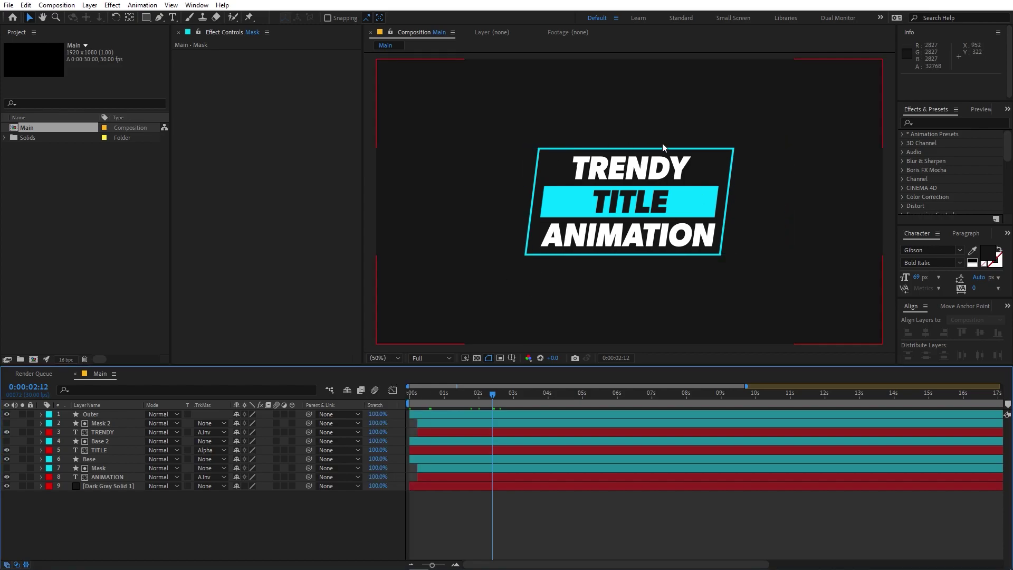
pyautogui.rightClick(206, 522)
pyautogui.moveTo(290, 397)
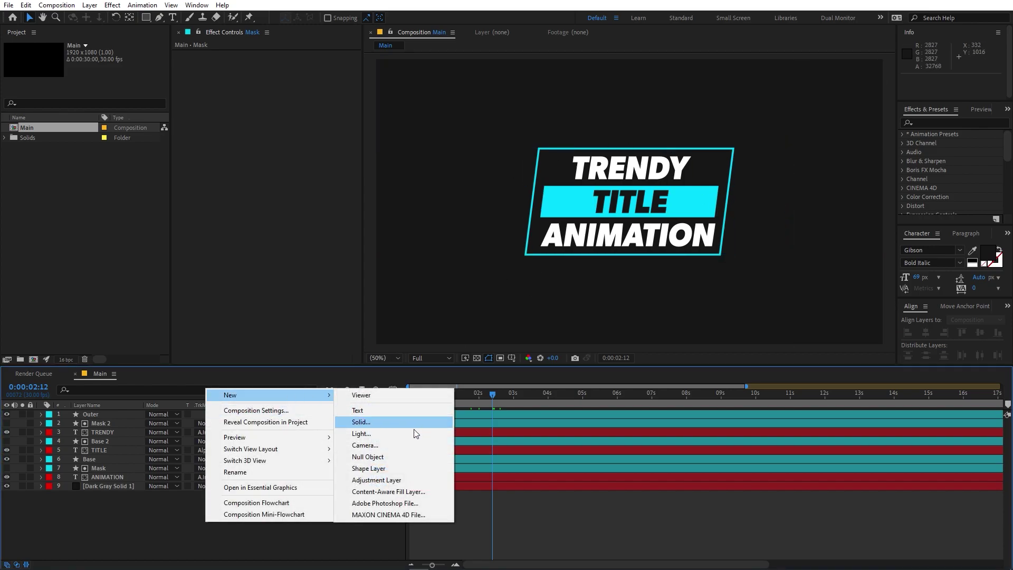
pyautogui.click(371, 457)
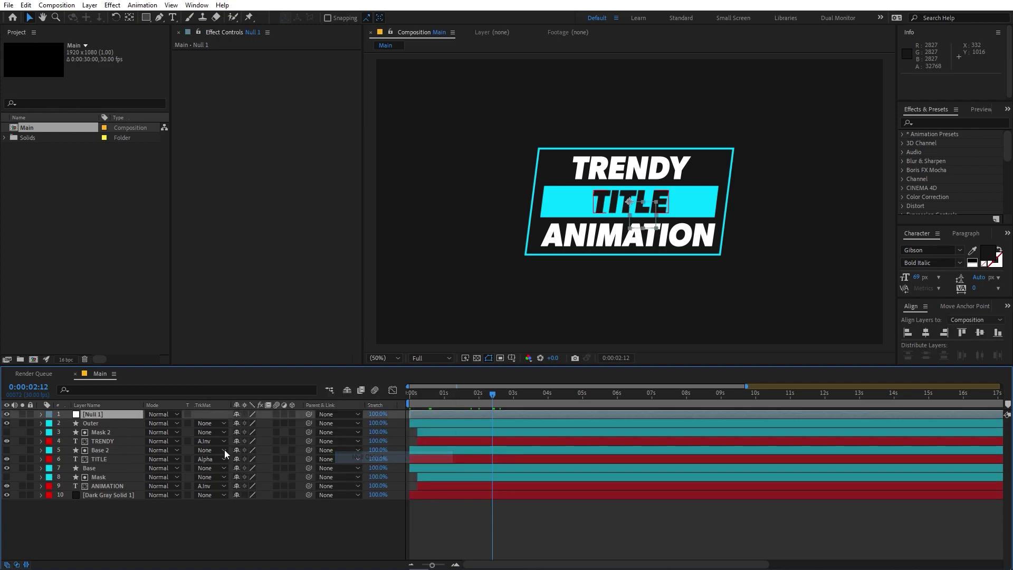
pyautogui.click(104, 422)
pyautogui.keyDown('shift'); pyautogui.click(103, 485); pyautogui.keyUp('shift')
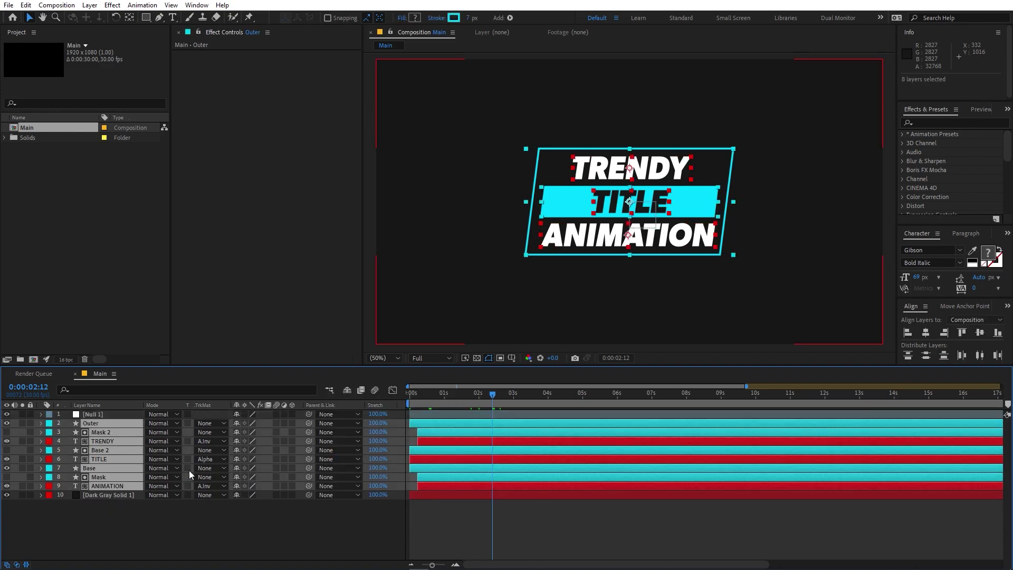
pyautogui.moveTo(161, 426); pyautogui.dragTo(116, 416)
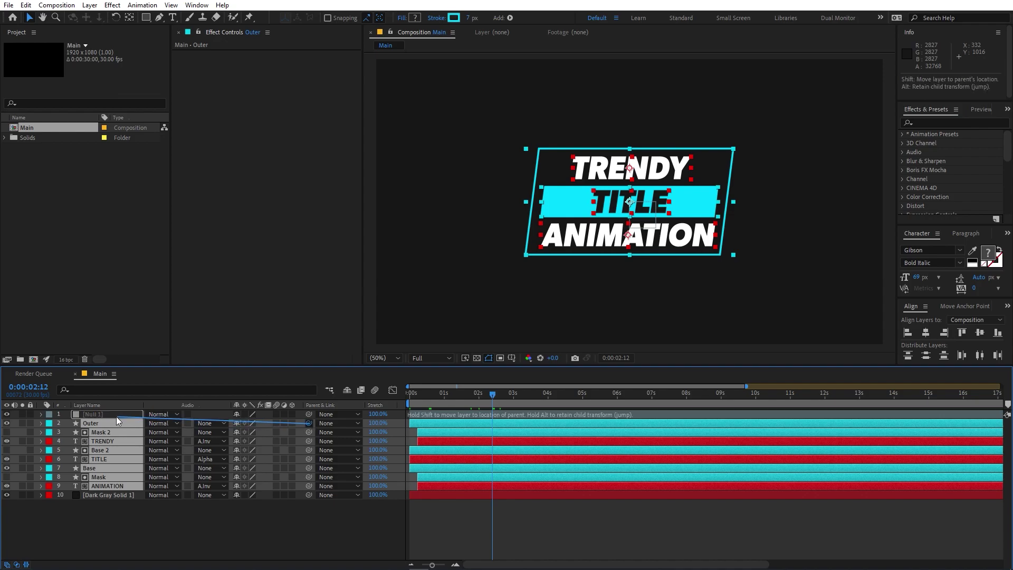
# Step: Keyframe the null's Scale at 168% on the first frame and 100% at 0:00:02:12
pyautogui.click(116, 415)
pyautogui.press('s')
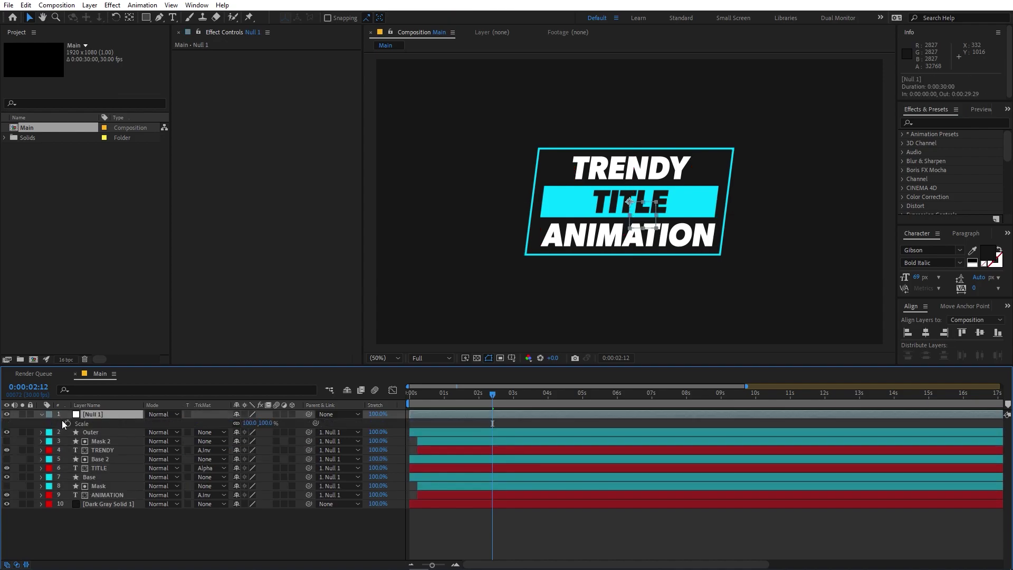
pyautogui.click(66, 423)
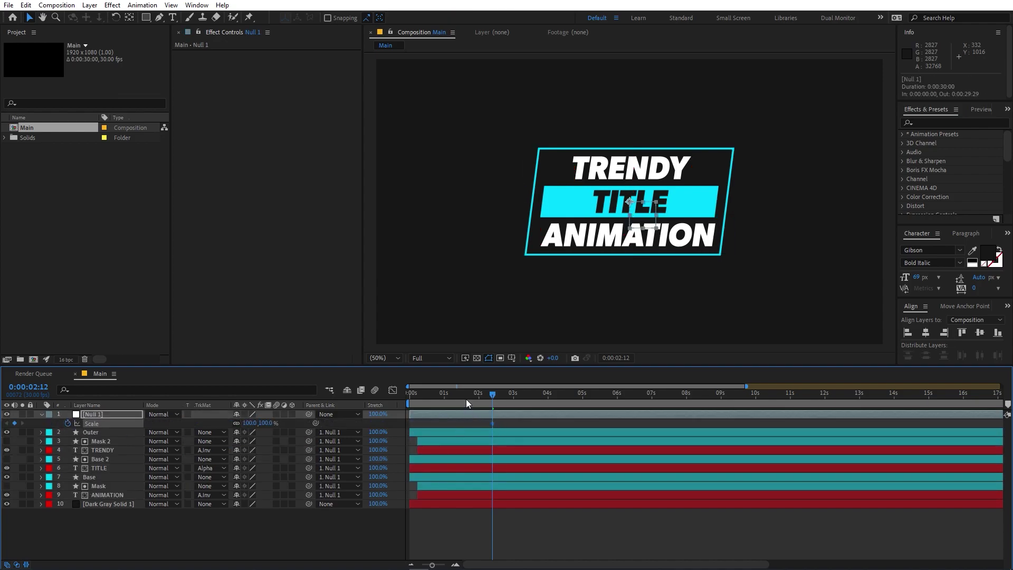
pyautogui.press('Home')
pyautogui.moveTo(262, 423); pyautogui.dragTo(287, 424)
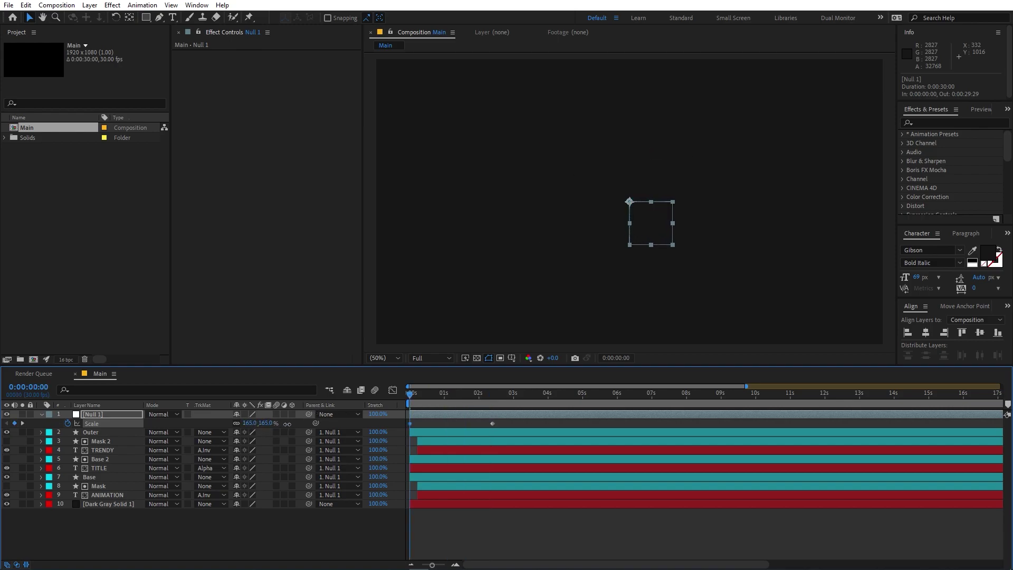
# Step: Ease the null's Scale keyframes, shift their speed peak to about half a second, and preview the motion
pyautogui.moveTo(536, 424); pyautogui.dragTo(393, 429)
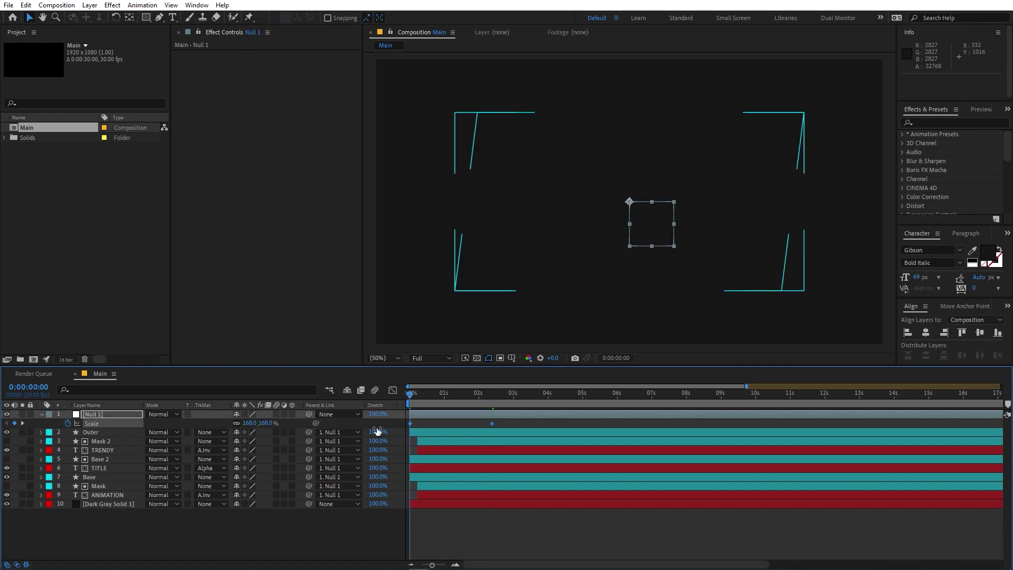
pyautogui.click(393, 390)
pyautogui.moveTo(571, 491); pyautogui.dragTo(256, 377)
pyautogui.moveTo(477, 424); pyautogui.dragTo(398, 424)
pyautogui.press('space')
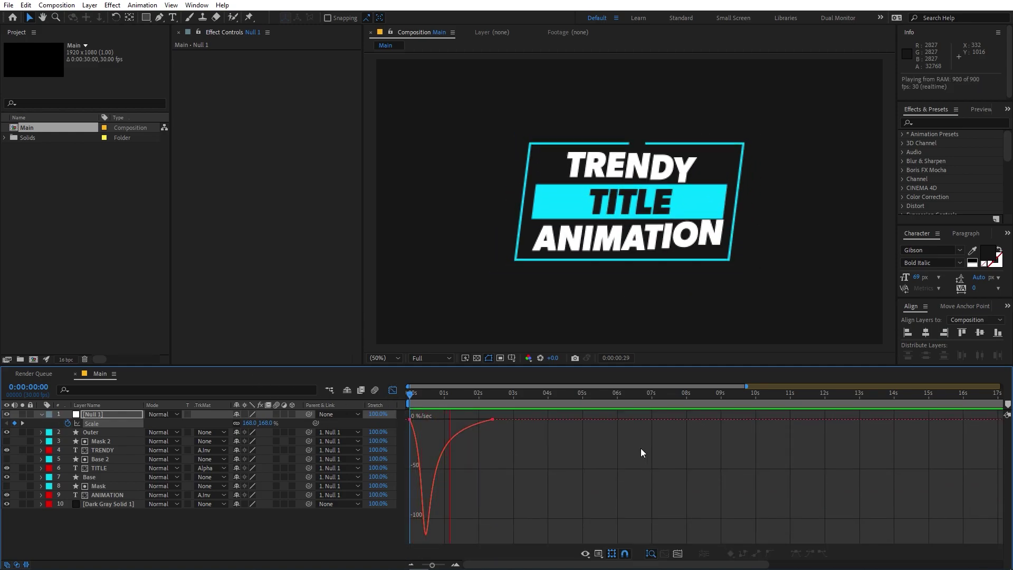
pyautogui.press('space')
# Step: Remove the first Scale keyframe's outgoing easing so the null's scaling starts at full speed, and preview the result
pyautogui.moveTo(447, 393); pyautogui.dragTo(368, 404)
pyautogui.click(410, 419)
pyautogui.click(426, 421)
pyautogui.click(410, 419)
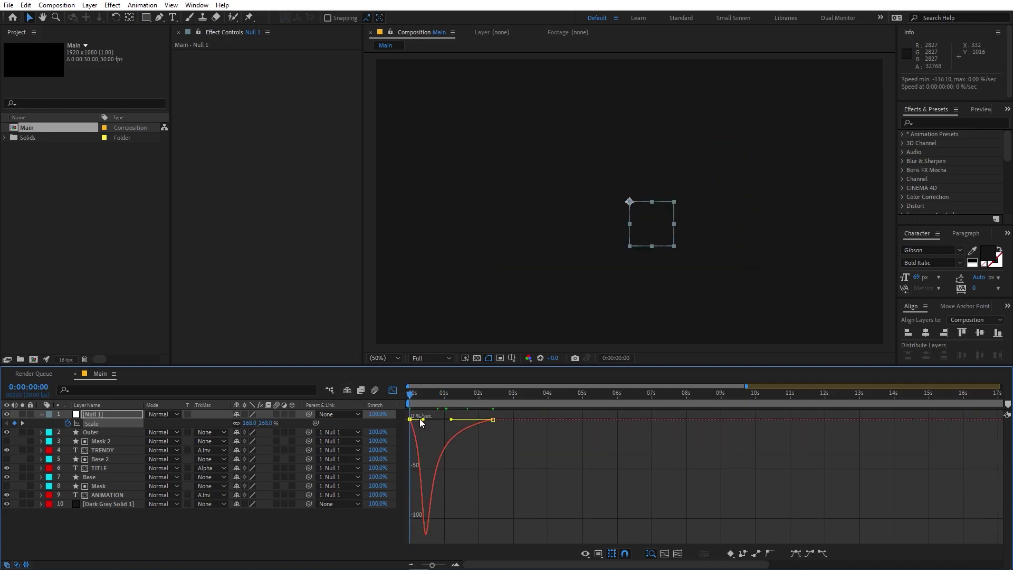
pyautogui.moveTo(424, 420); pyautogui.dragTo(383, 423)
pyautogui.click(658, 458)
pyautogui.press('space')
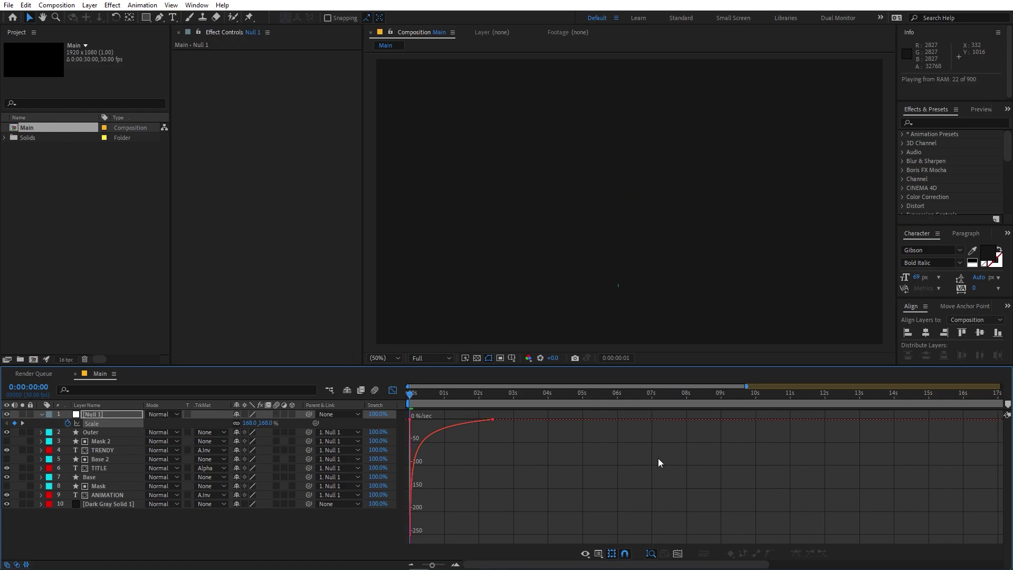
pyautogui.press('space')
pyautogui.click(393, 389)
pyautogui.press('space')
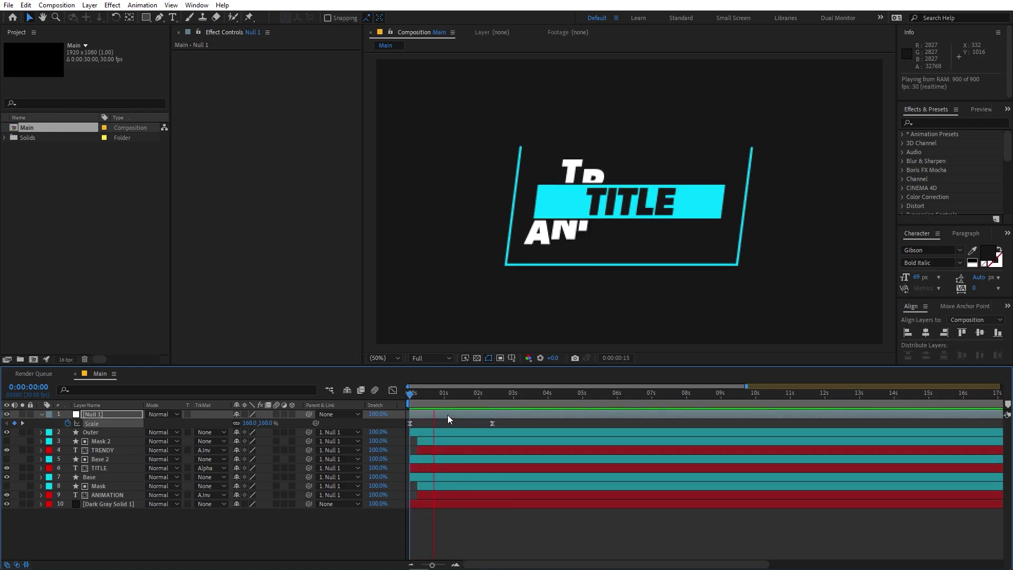
pyautogui.press('space')
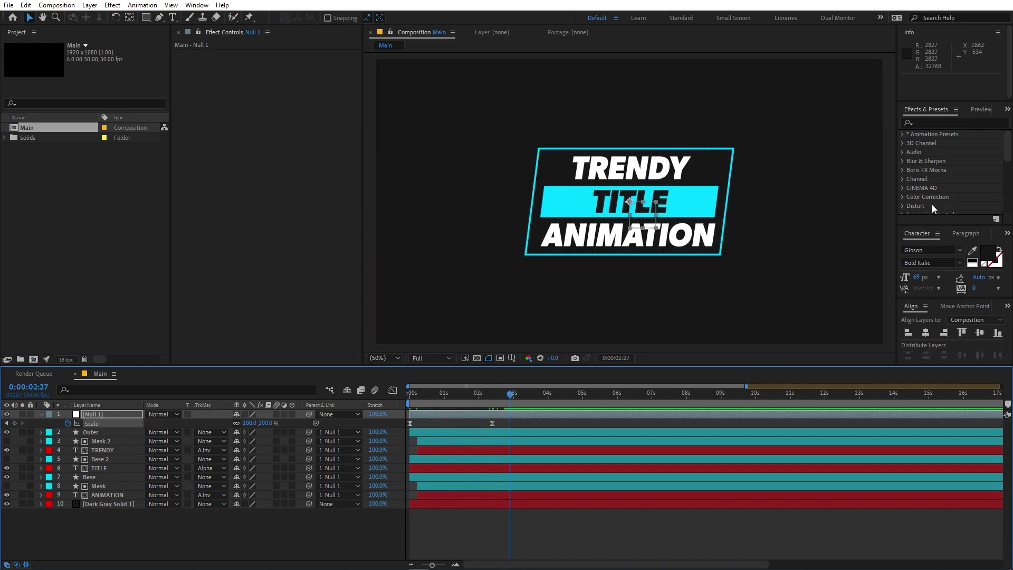
# Step: Apply Gradient Ramp to the Base layer and run it diagonally from 610, 270 to 1340, 786
pyautogui.click(944, 122)
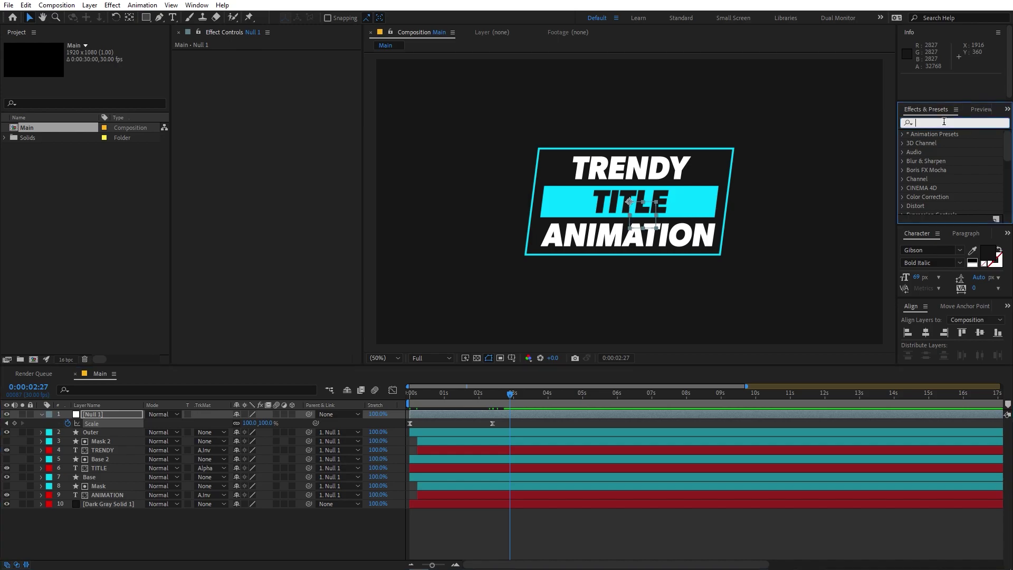
pyautogui.write('grad')
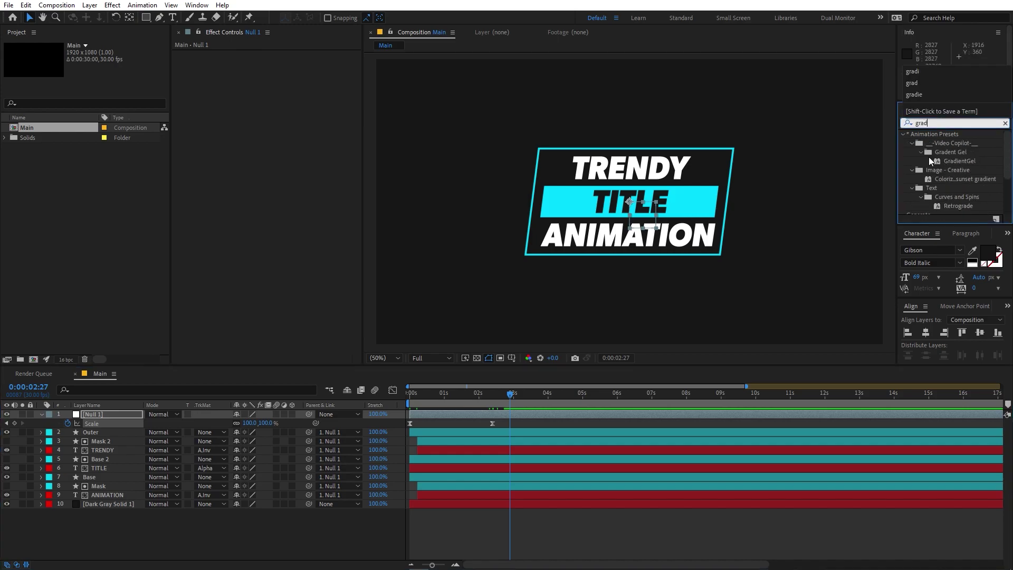
pyautogui.moveTo(955, 174); pyautogui.dragTo(112, 475)
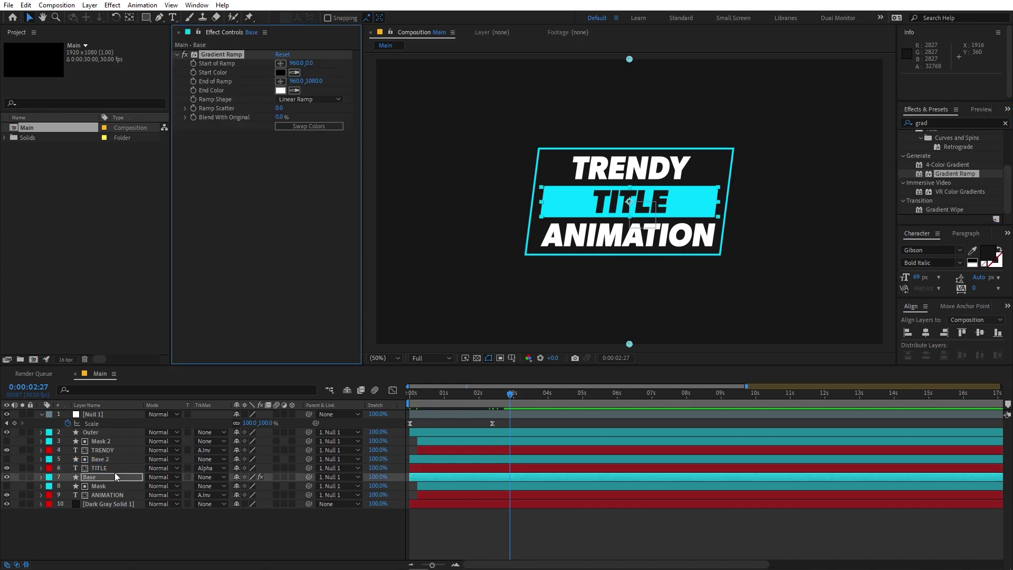
pyautogui.moveTo(629, 59); pyautogui.dragTo(537, 129)
pyautogui.moveTo(629, 344); pyautogui.dragTo(729, 266)
# Step: Set the Gradient Ramp's Start Color to bright blue and its End Color to cyan 00FFF6
pyautogui.click(280, 72)
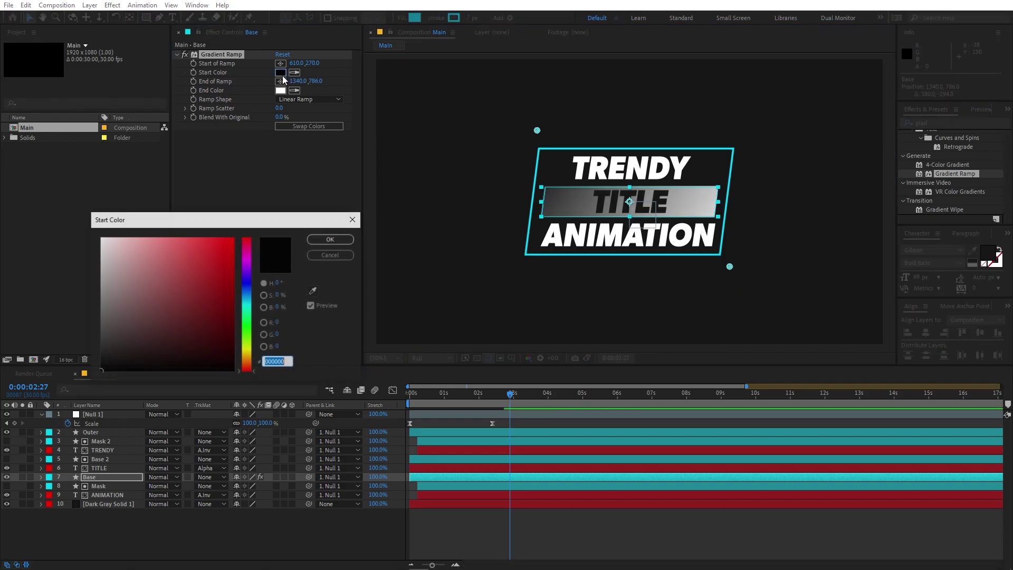
pyautogui.moveTo(252, 284); pyautogui.dragTo(250, 298)
pyautogui.click(232, 240)
pyautogui.press('Return')
pyautogui.click(285, 90)
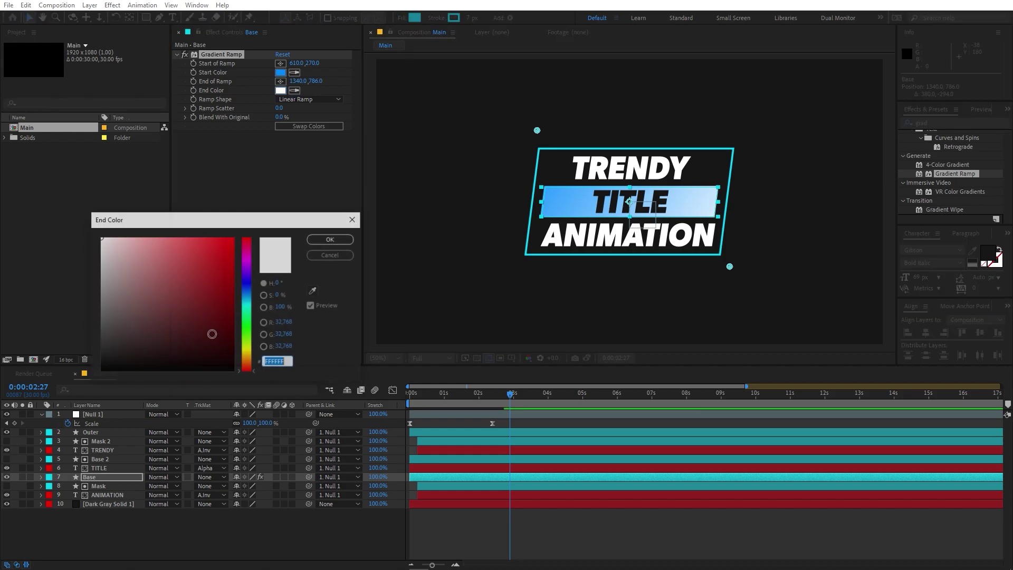
pyautogui.click(246, 306)
pyautogui.moveTo(206, 282); pyautogui.dragTo(236, 212)
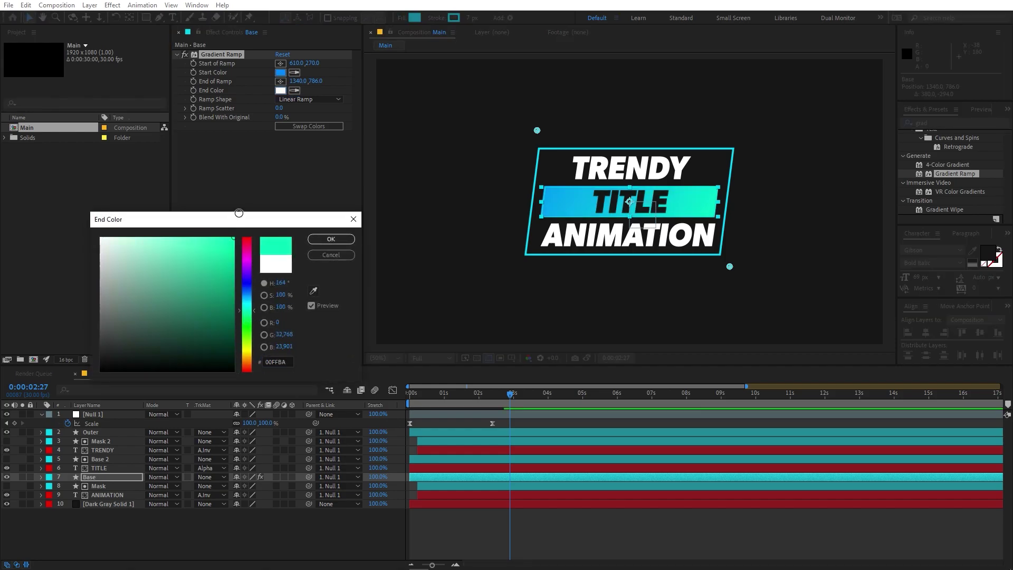
pyautogui.click(332, 240)
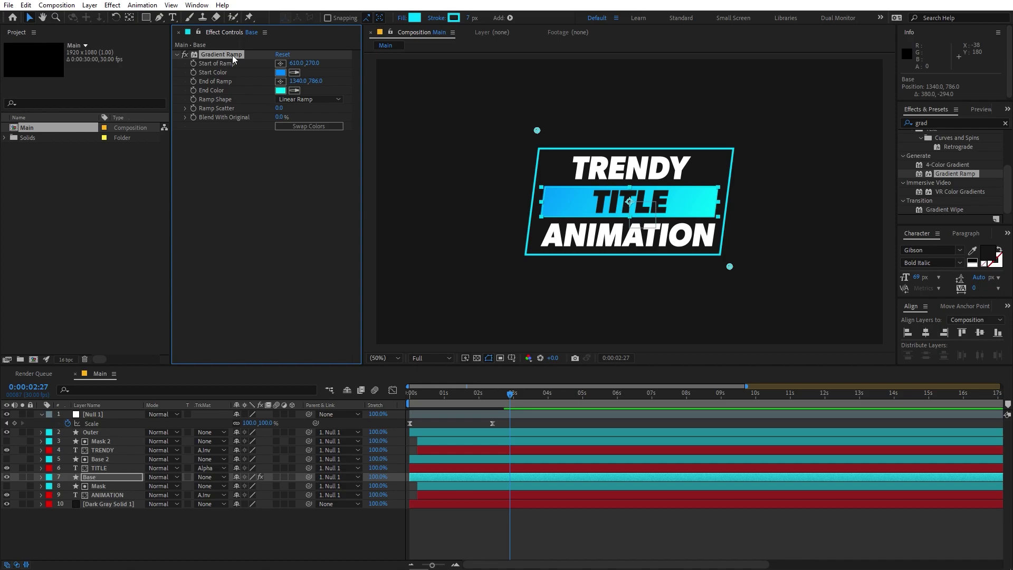
# Step: Copy the Base layer's Gradient Ramp onto the Outer layer and preview the animation from the start
pyautogui.click(94, 433)
pyautogui.hotkey('ctrl', 'v')
pyautogui.click(821, 325)
pyautogui.click(409, 396)
pyautogui.press('space')
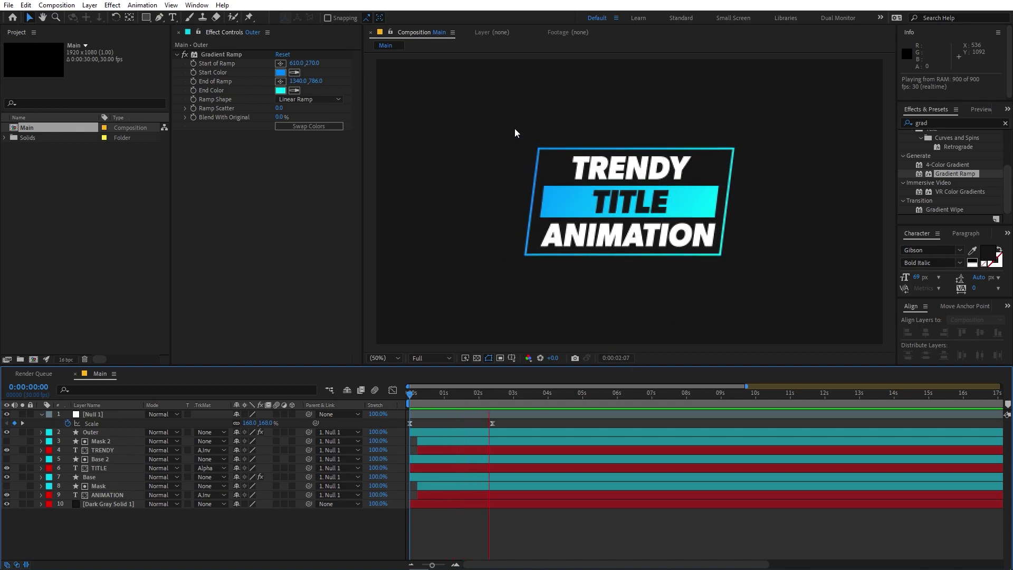
pyautogui.press('space')
pyautogui.press('space')
# Step: End the work area at 0:00:02:27 and preview the finished title animation
pyautogui.moveTo(518, 395)
pyautogui.mouseDown()
pyautogui.moveTo(360, 416)
pyautogui.moveTo(510, 405)
pyautogui.mouseUp()
pyautogui.press('n')
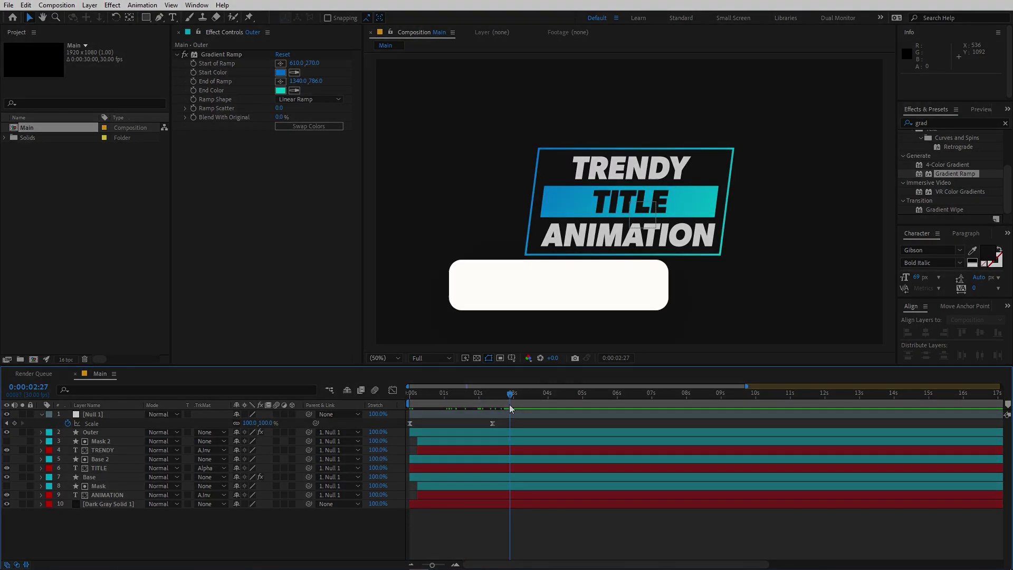
pyautogui.press('space')
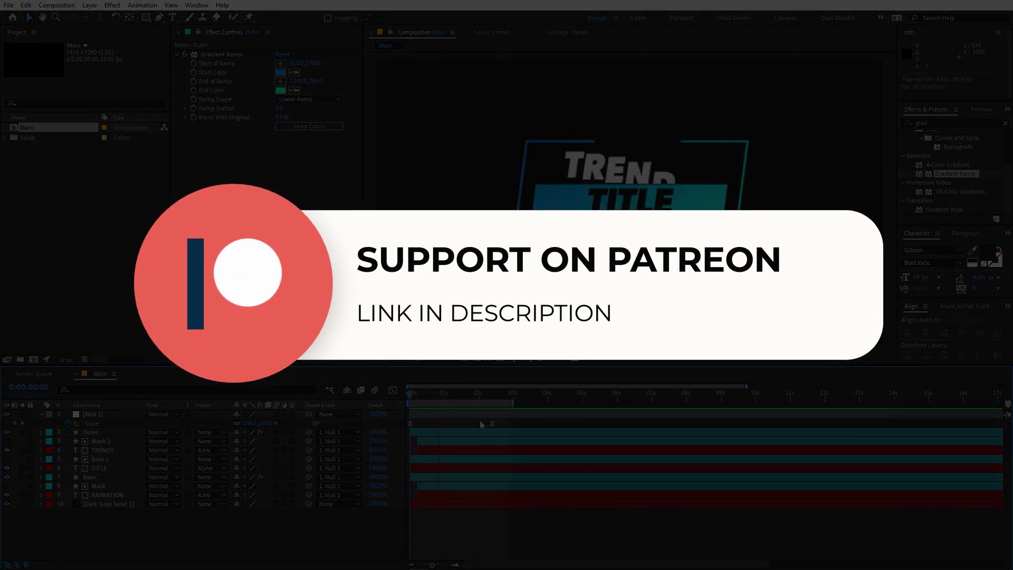